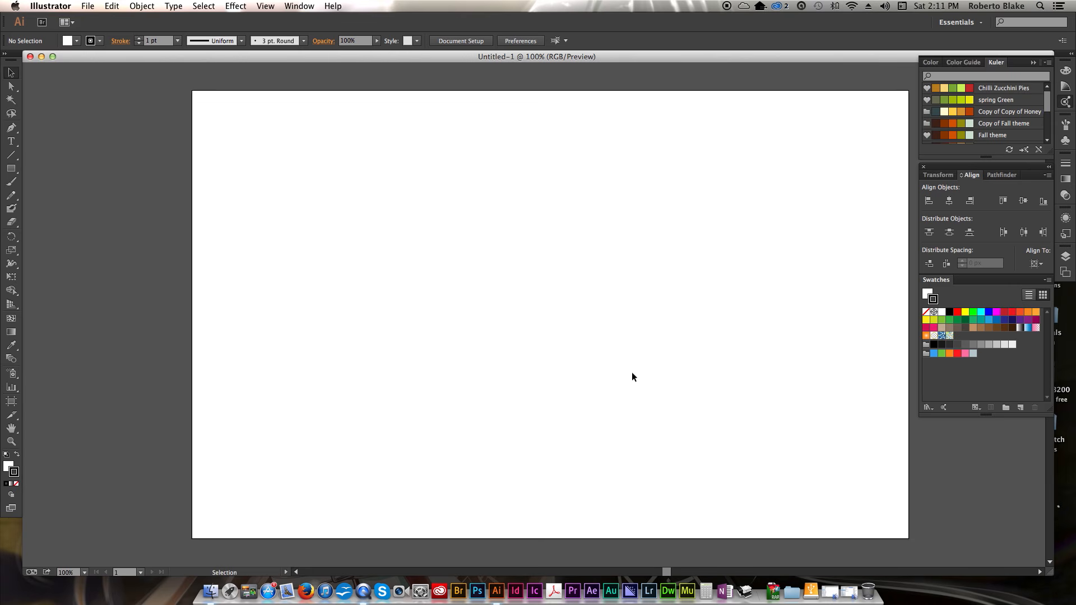
# - Show the grid and rulers, and pull a vertical guide onto the artboard at about 360 on the ruler
pyautogui.moveTo(667, 576); pyautogui.dragTo(670, 576)
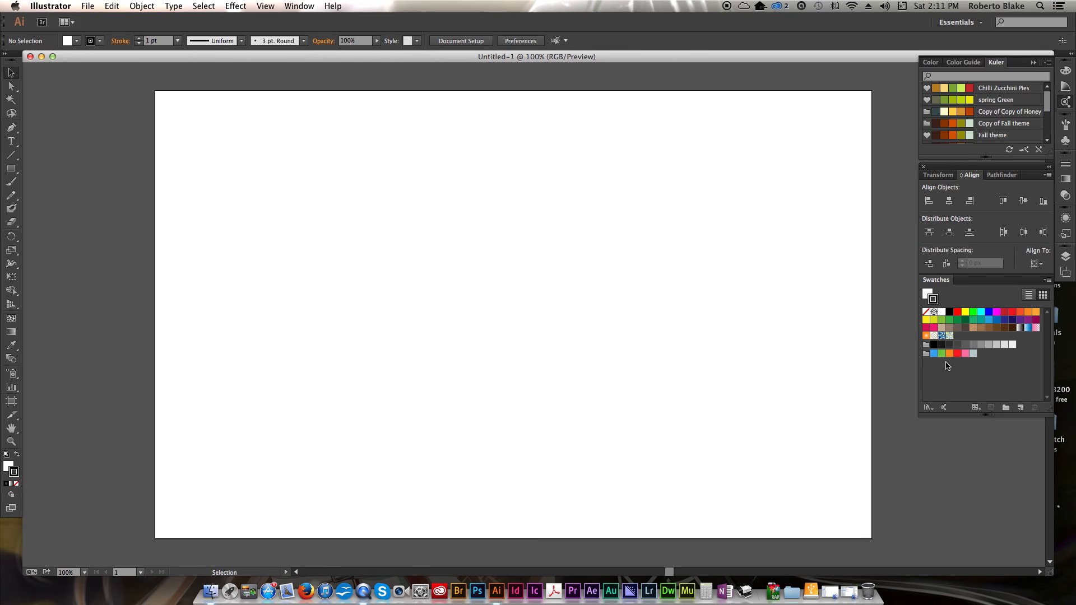
pyautogui.click(11, 128)
pyautogui.press('super+apostrophe')
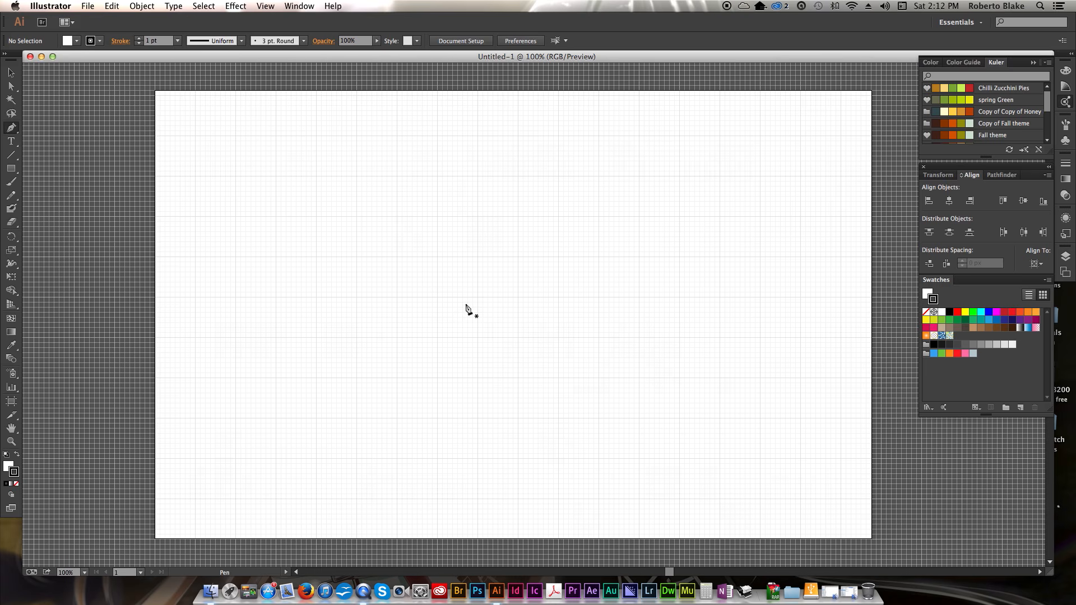
pyautogui.press('super+r')
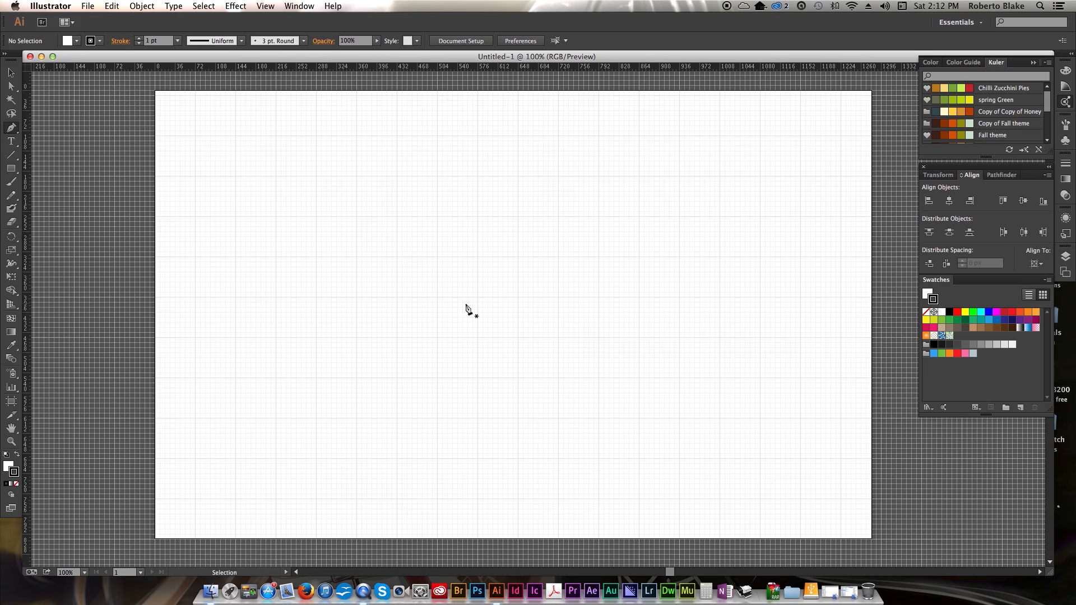
pyautogui.moveTo(25, 244); pyautogui.dragTo(357, 253)
pyautogui.press('super+semicolon')
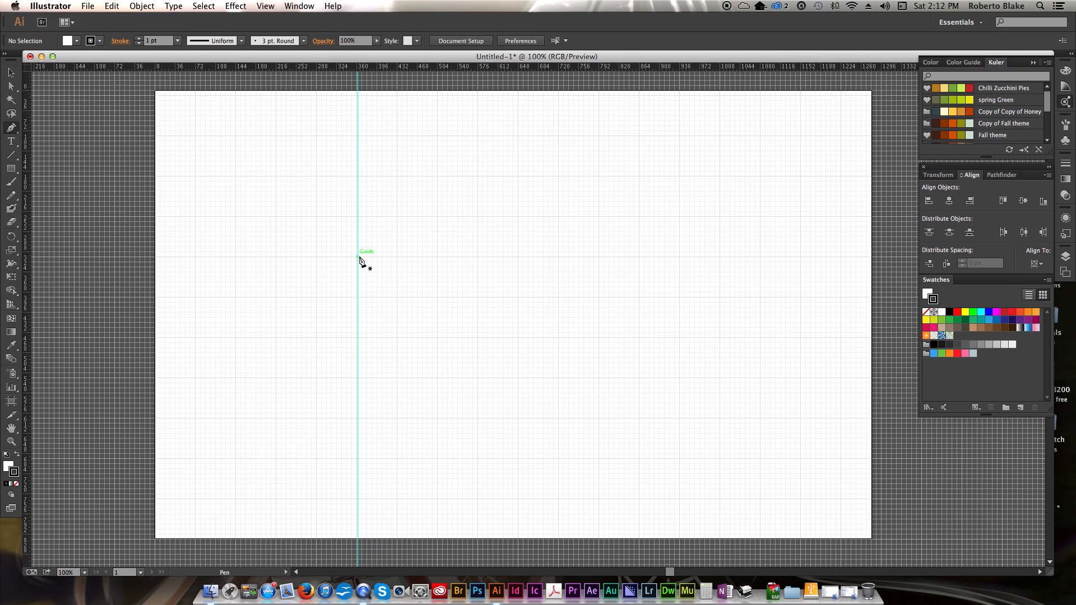
# - Draw a closed five-sided pointer shape with the Pen tool and move it to the right half of the artboard
pyautogui.click(386, 256)
pyautogui.keyDown('shift'); pyautogui.click(385, 312); pyautogui.keyUp('shift')
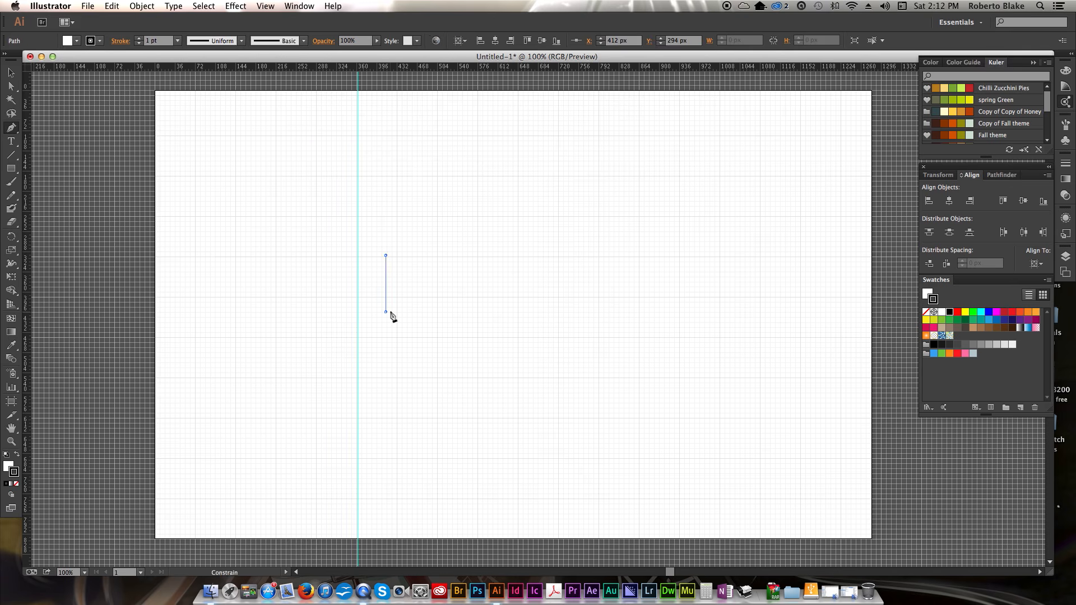
pyautogui.click(425, 351)
pyautogui.click(462, 312)
pyautogui.click(462, 256)
pyautogui.click(385, 256)
pyautogui.press('v')
pyautogui.moveTo(446, 339); pyautogui.dragTo(703, 224)
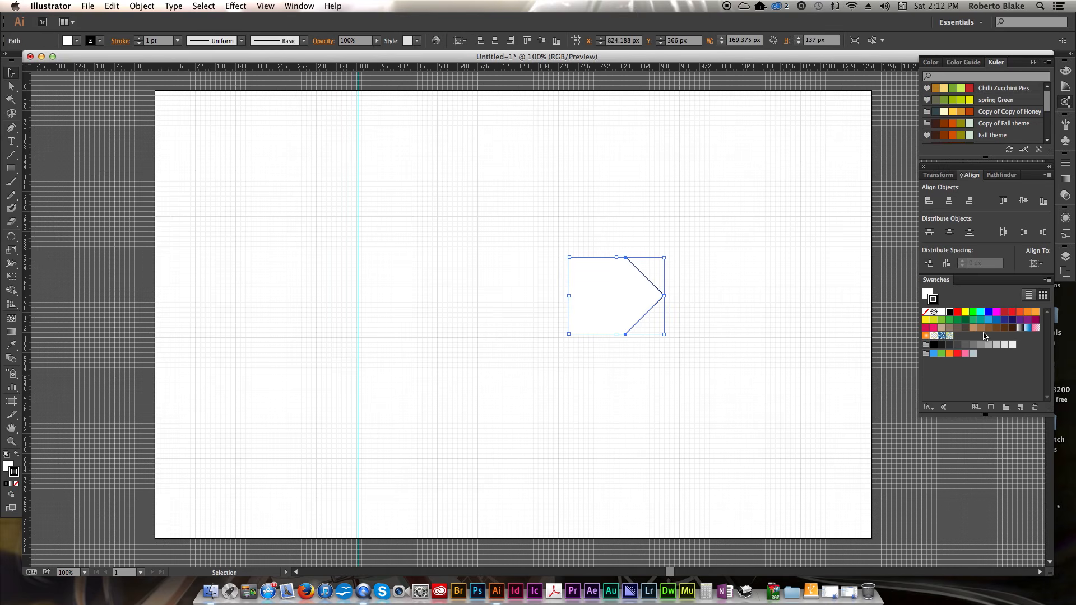
# - Fill the pointer shape with a cyan colour picked from the Color spectrum
pyautogui.click(966, 63)
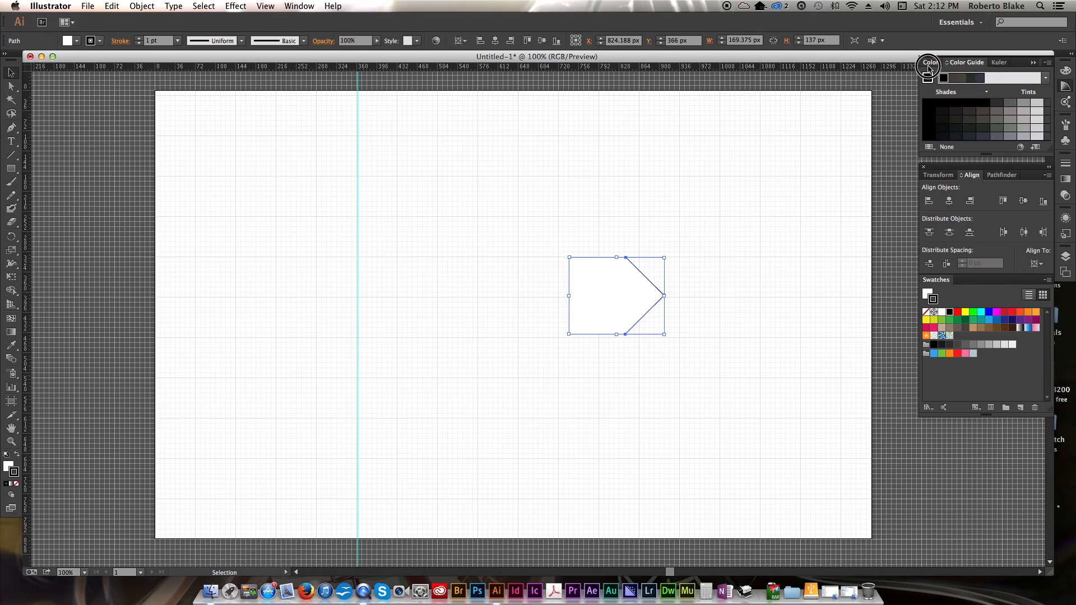
pyautogui.click(932, 62)
pyautogui.click(986, 100)
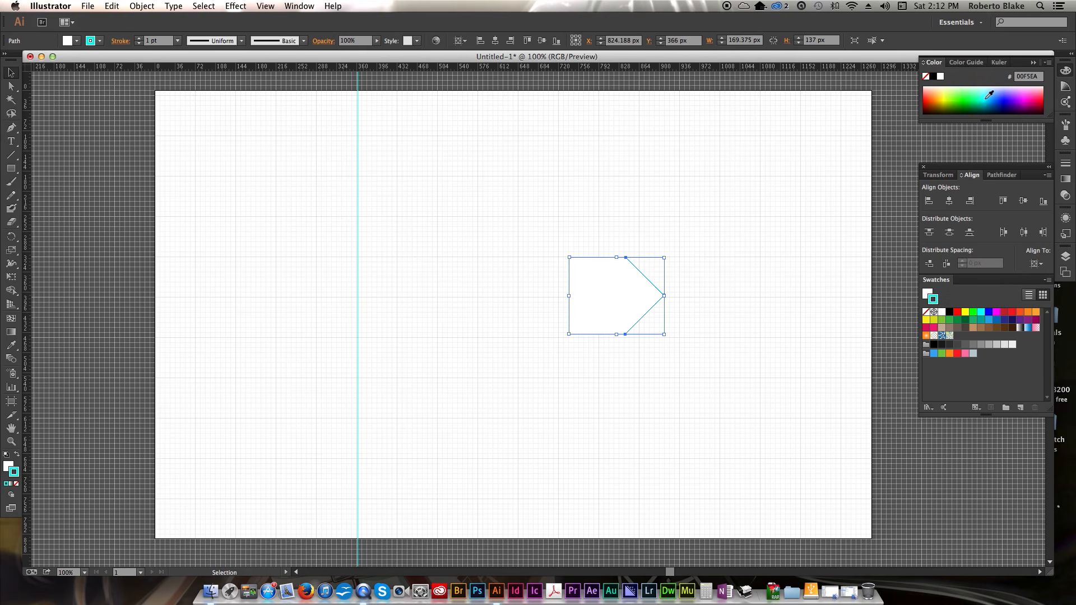
pyautogui.click(15, 454)
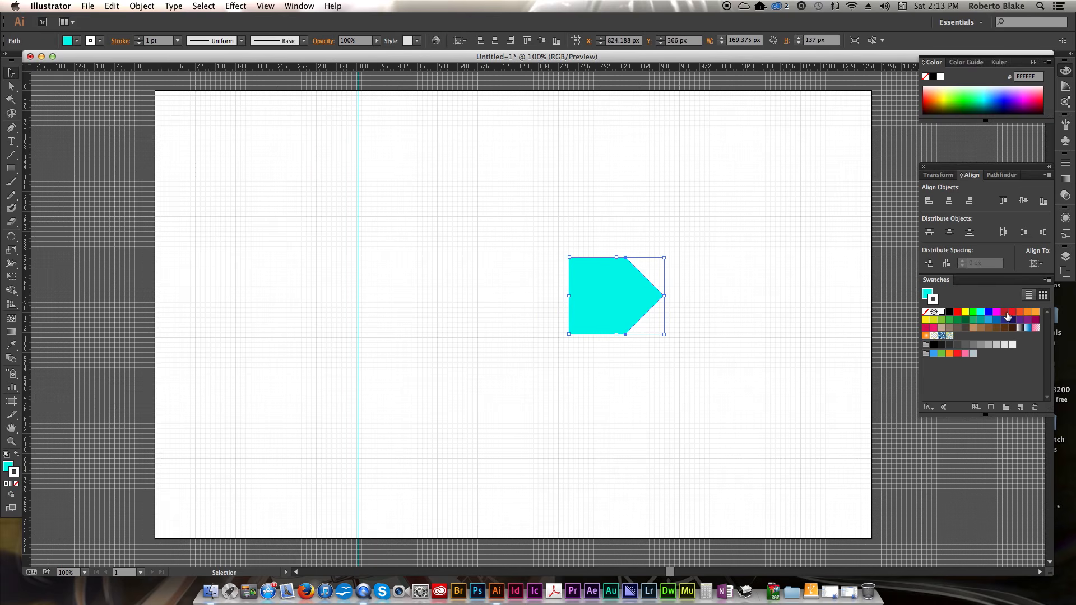
# - Give the pointer shape a pure blue stroke and reselect it
pyautogui.click(988, 312)
pyautogui.click(601, 359)
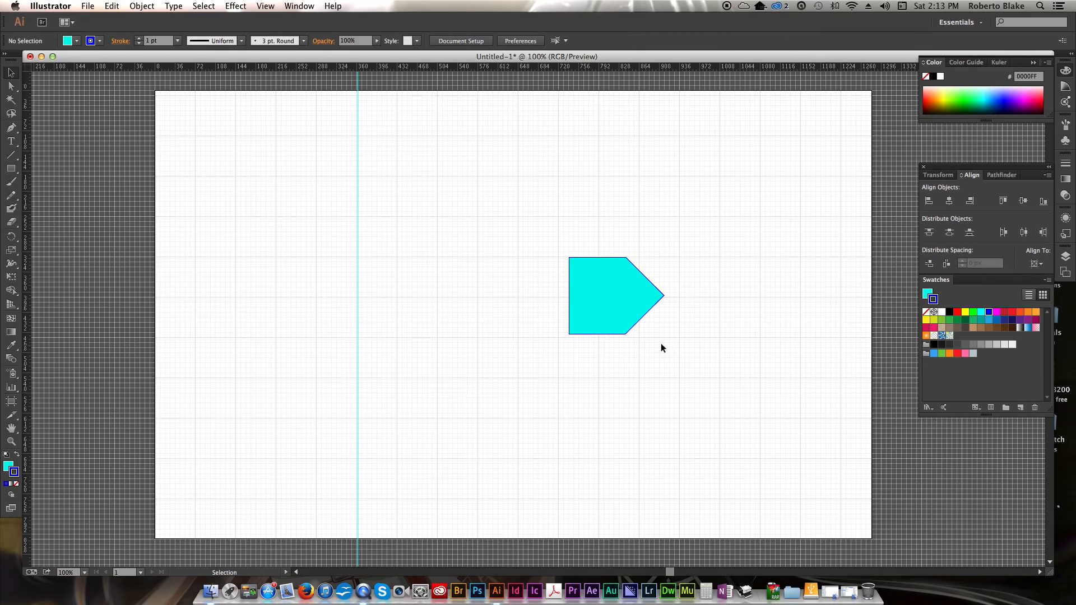
pyautogui.click(603, 312)
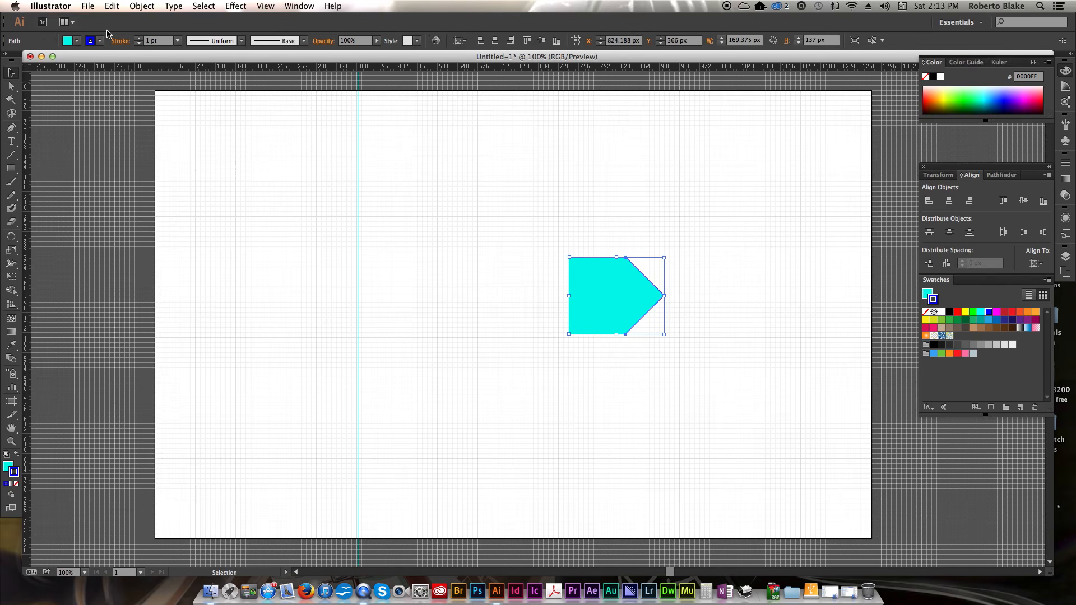
# - Set the shape's stroke weight to 7 pt
pyautogui.click(139, 38)
pyautogui.click(139, 39)
pyautogui.click(139, 38)
pyautogui.click(139, 38)
pyautogui.click(140, 39)
pyautogui.click(139, 38)
pyautogui.click(139, 39)
pyautogui.click(139, 39)
pyautogui.click(139, 39)
pyautogui.click(139, 39)
pyautogui.click(139, 39)
pyautogui.click(139, 38)
pyautogui.click(139, 39)
pyautogui.click(139, 38)
pyautogui.click(139, 38)
pyautogui.click(139, 38)
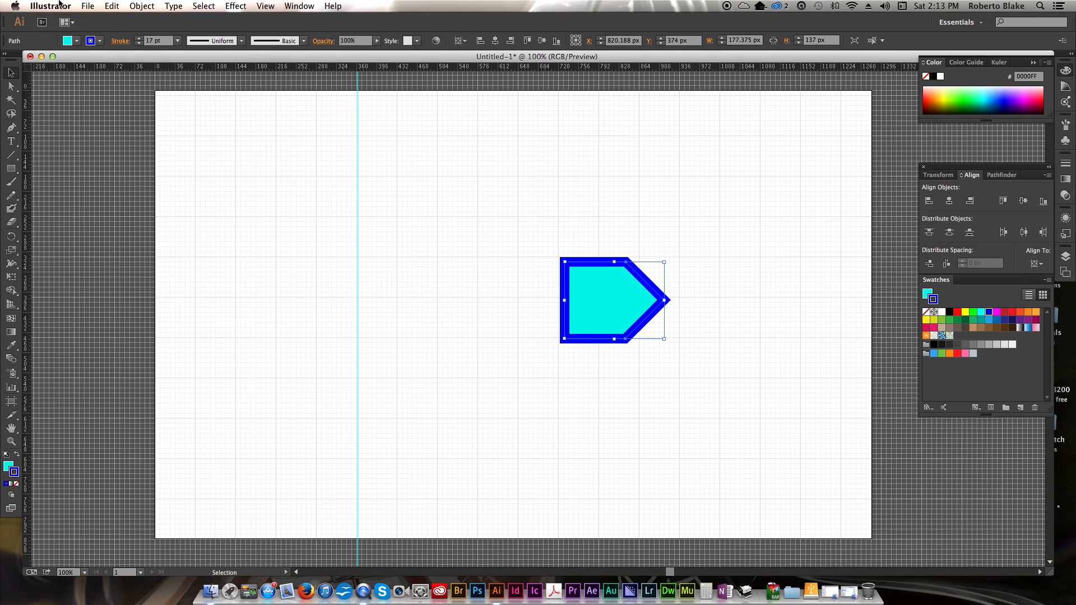
pyautogui.click(140, 44)
pyautogui.click(139, 44)
pyautogui.click(139, 44)
pyautogui.click(140, 44)
pyautogui.click(140, 45)
pyautogui.click(139, 44)
pyautogui.click(139, 44)
pyautogui.click(140, 44)
pyautogui.click(139, 44)
pyautogui.click(140, 44)
# - Apply the first variable width profile to the shape's stroke
pyautogui.click(241, 41)
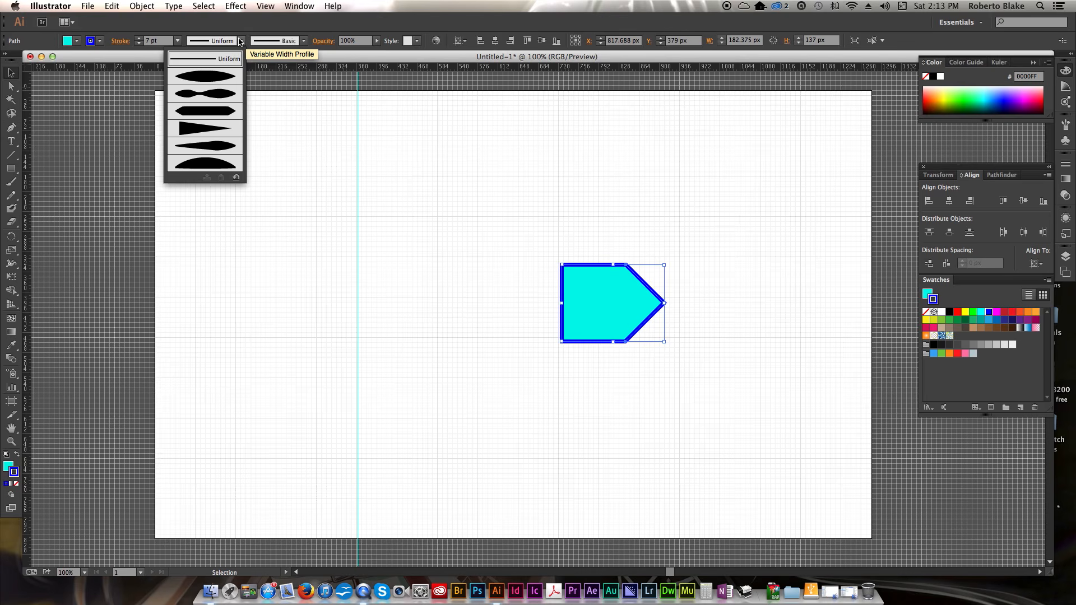
pyautogui.click(219, 80)
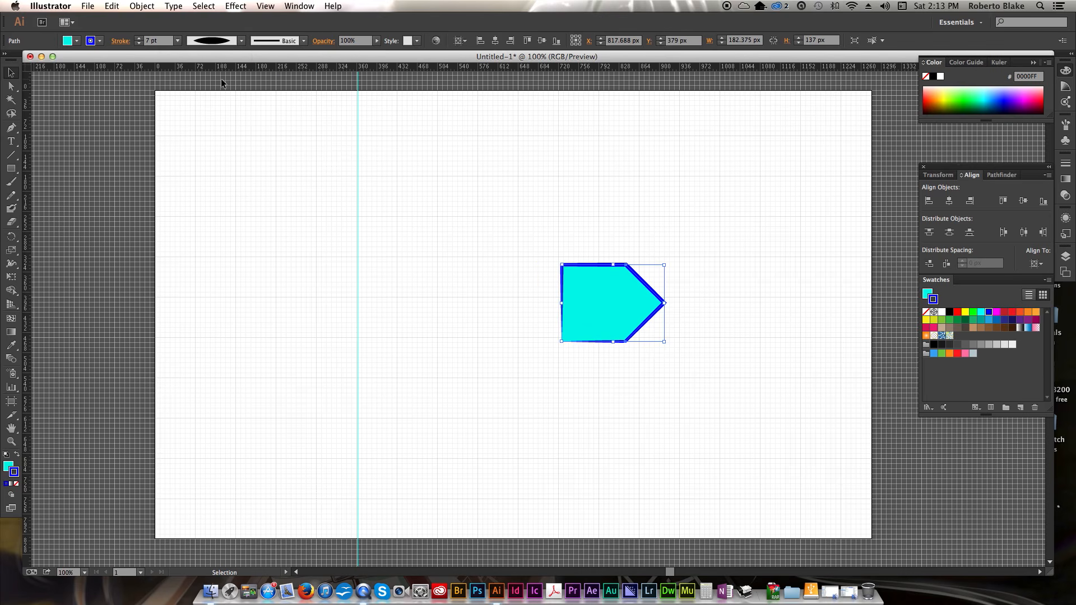
pyautogui.click(495, 262)
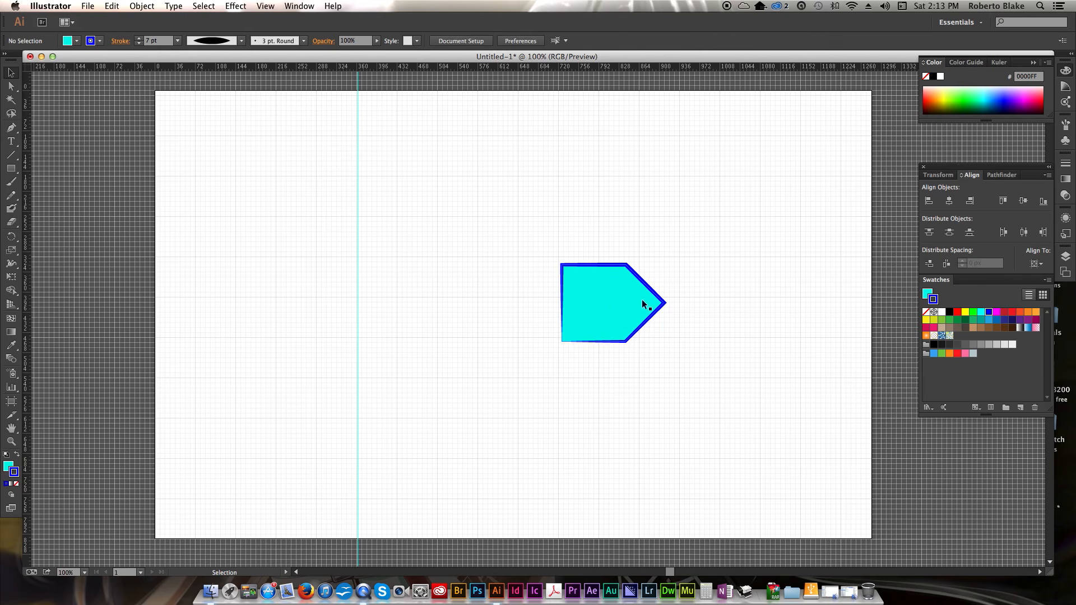
# - Try several other variable width profiles with nothing selected
pyautogui.click(240, 42)
pyautogui.click(231, 152)
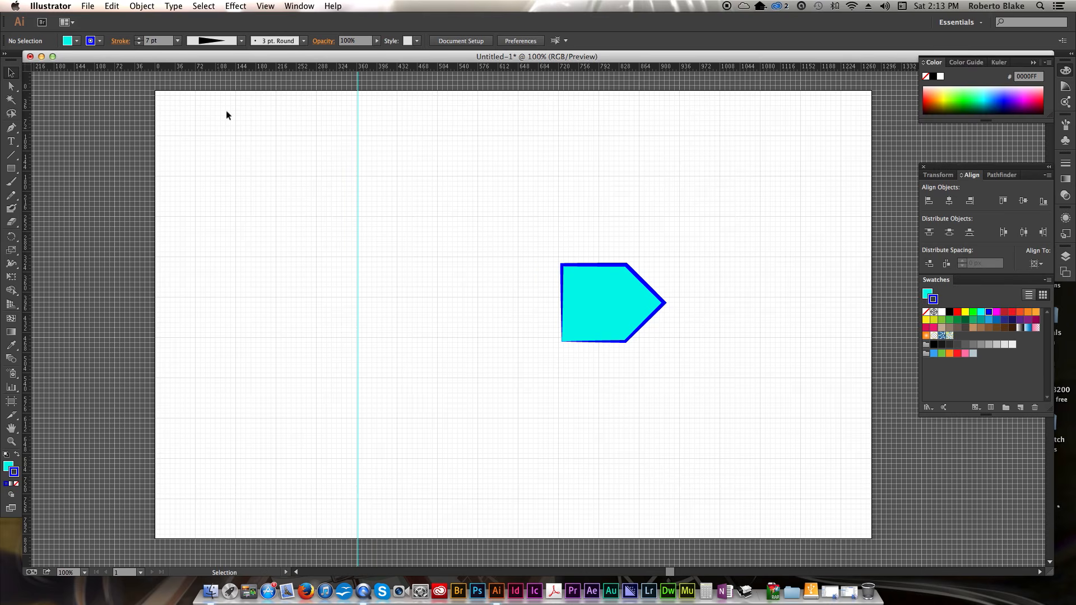
pyautogui.click(243, 42)
pyautogui.click(209, 161)
pyautogui.click(644, 285)
pyautogui.click(241, 40)
pyautogui.click(209, 152)
pyautogui.click(338, 158)
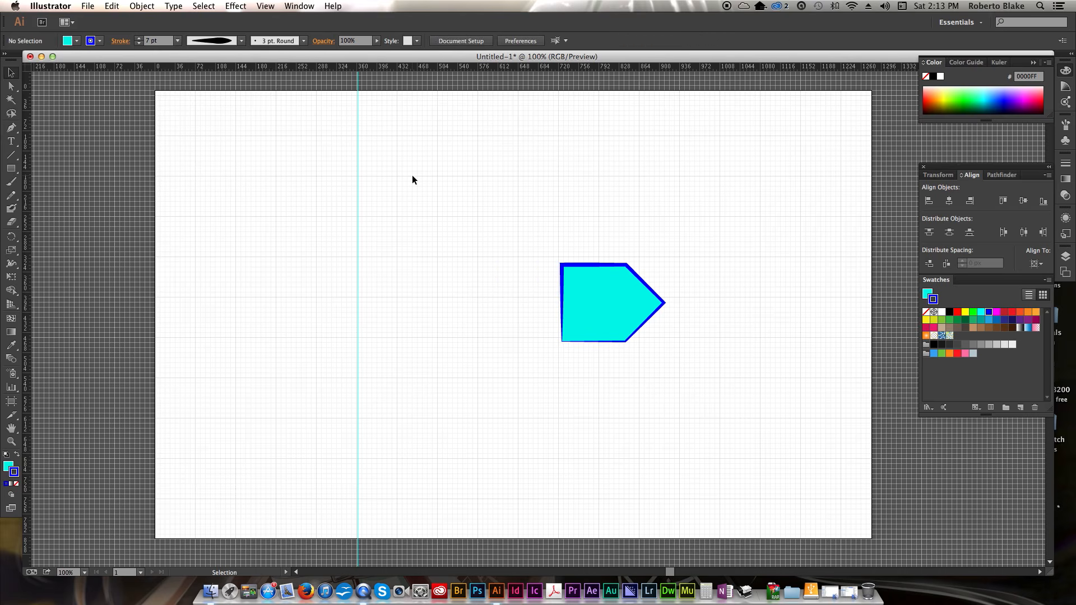
# - Select the pointer shape and set its stroke weight to 2 pt
pyautogui.moveTo(441, 193); pyautogui.dragTo(729, 327)
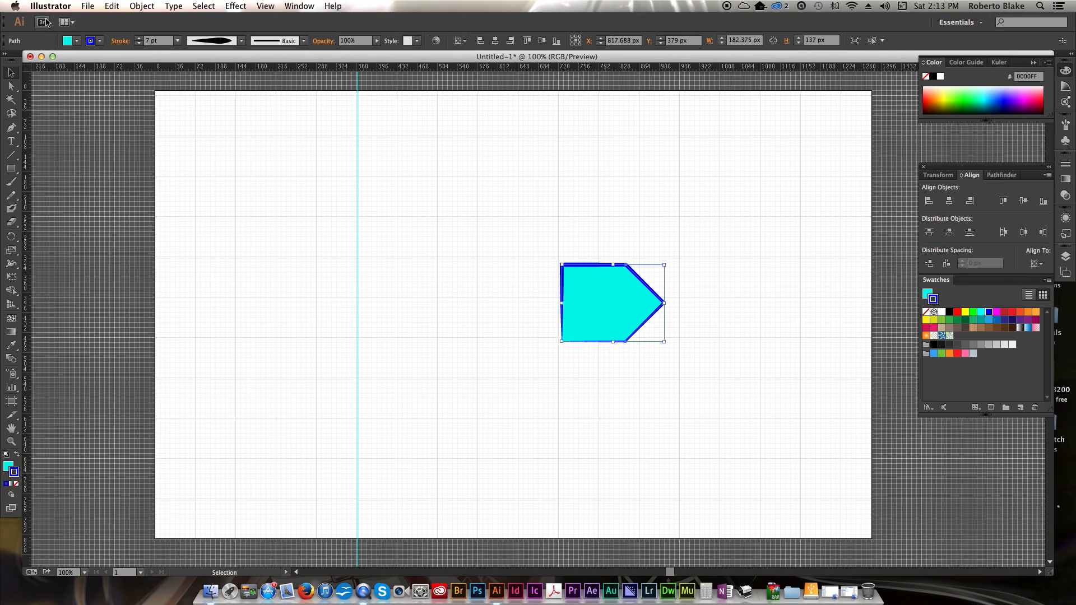
pyautogui.click(140, 43)
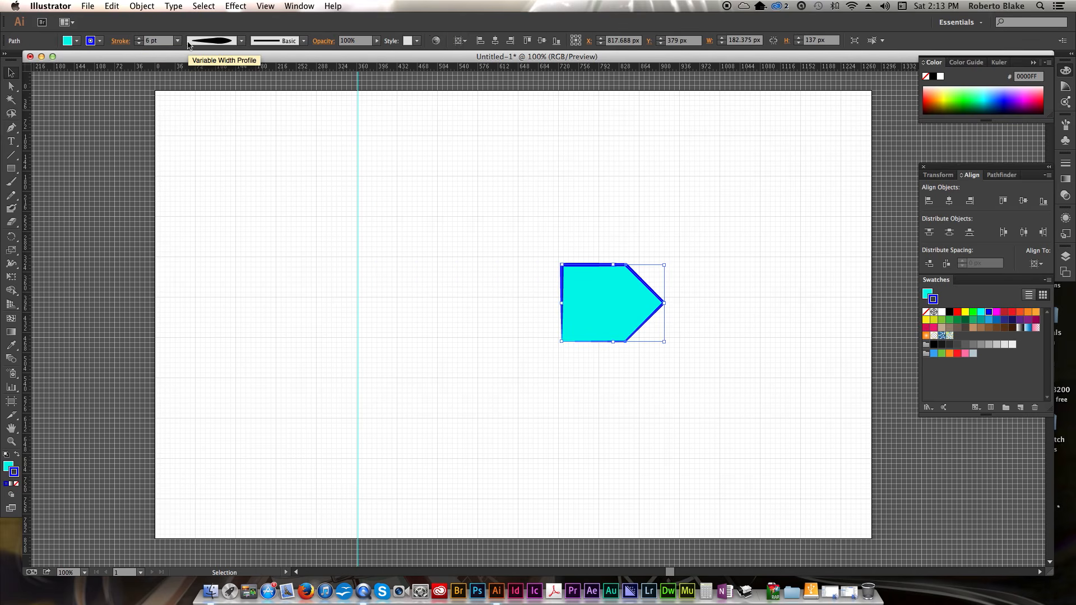
pyautogui.click(177, 40)
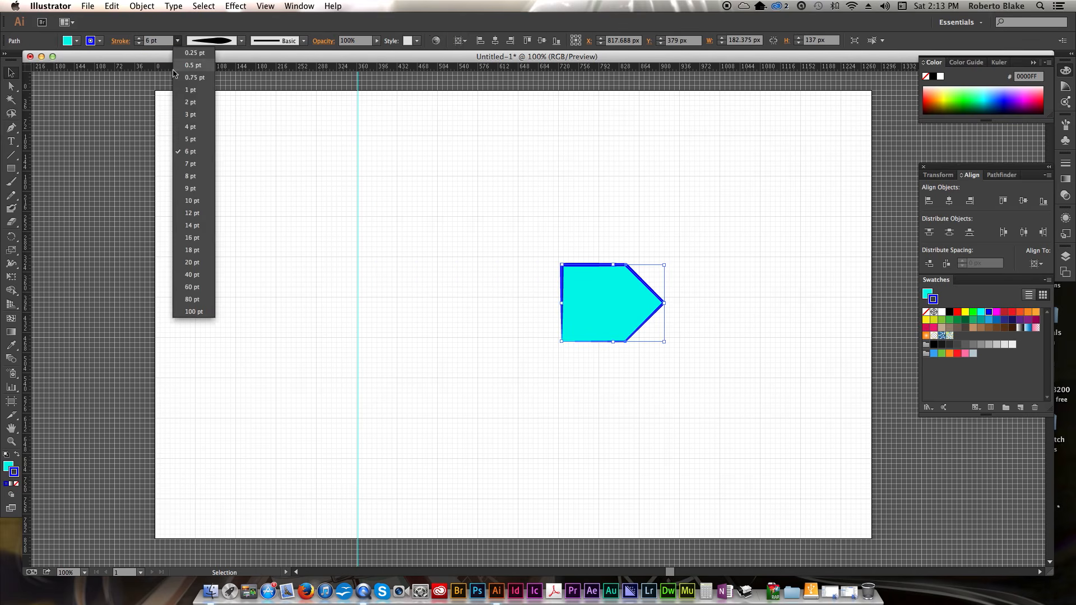
pyautogui.click(191, 102)
# - Reset the stroke profile to Uniform and apply the Charcoal - Pencil brush to the stroke
pyautogui.click(242, 40)
pyautogui.click(227, 59)
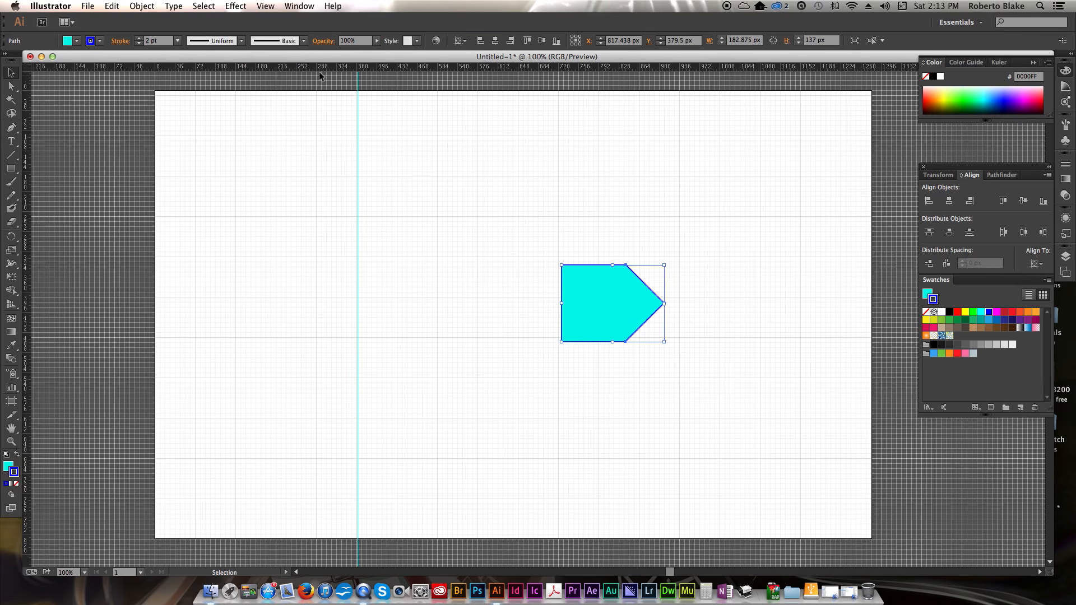
pyautogui.click(304, 41)
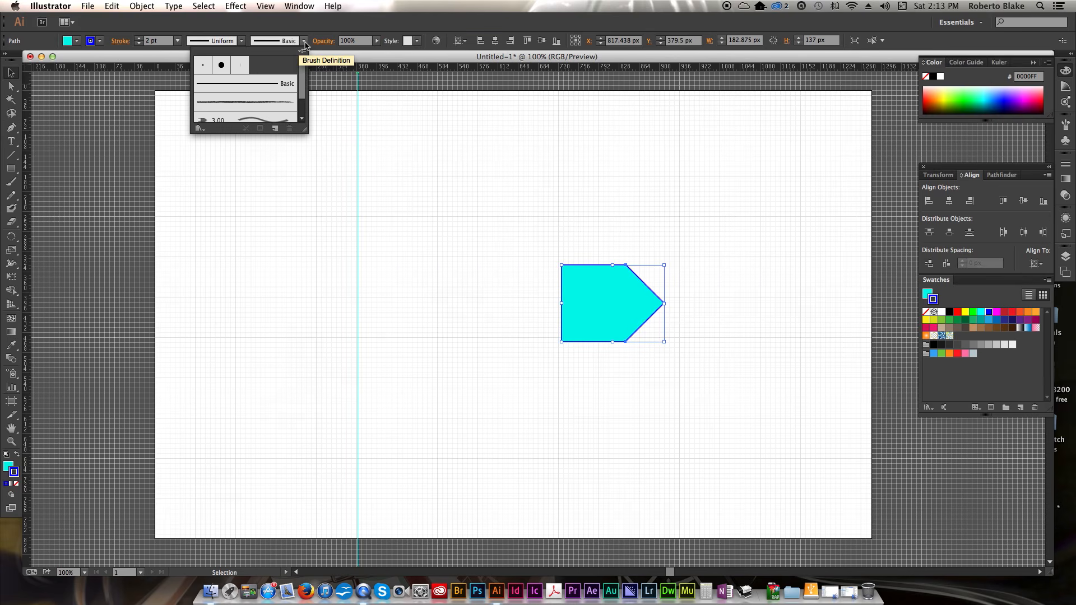
pyautogui.click(276, 103)
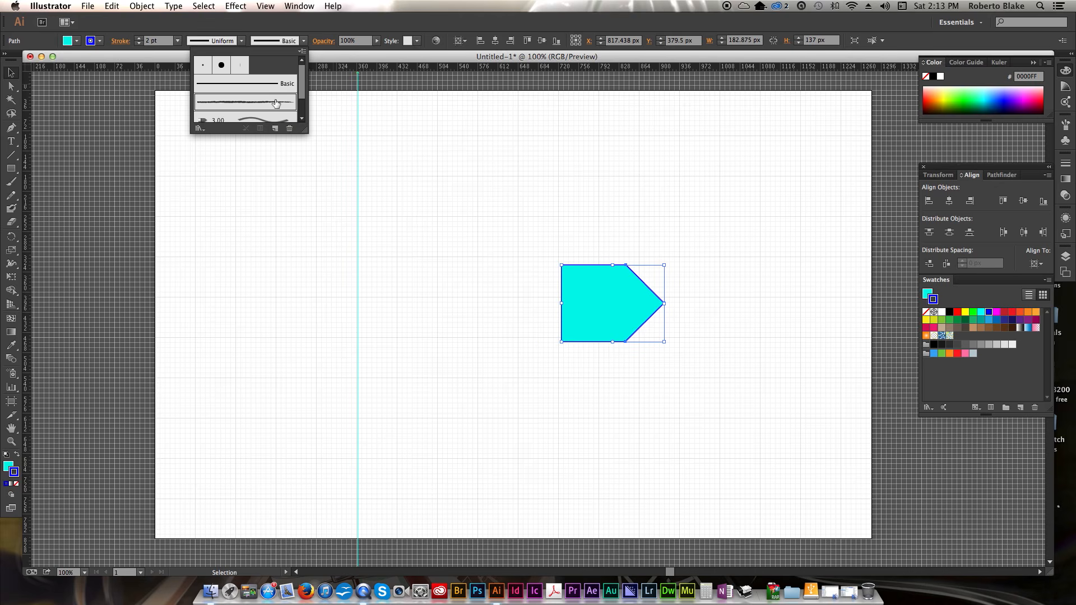
pyautogui.click(709, 366)
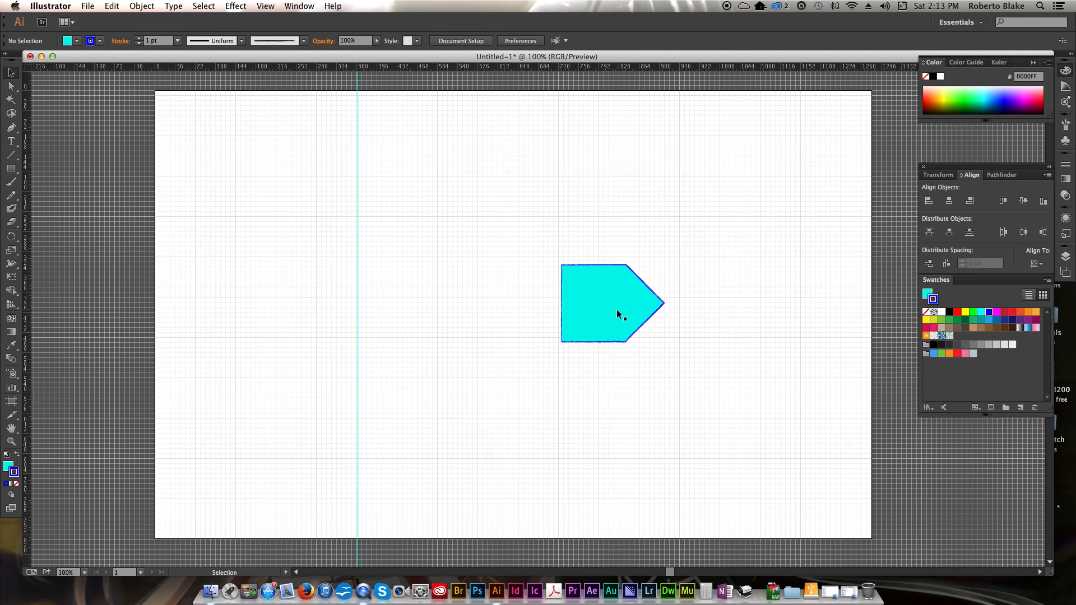
# - Undo the last three stroke changes
pyautogui.press('super+z')
pyautogui.press('super+z')
pyautogui.press('super+z')
# - Select the pointer shape and delete it
pyautogui.moveTo(555, 247); pyautogui.dragTo(711, 384)
pyautogui.press('Delete')
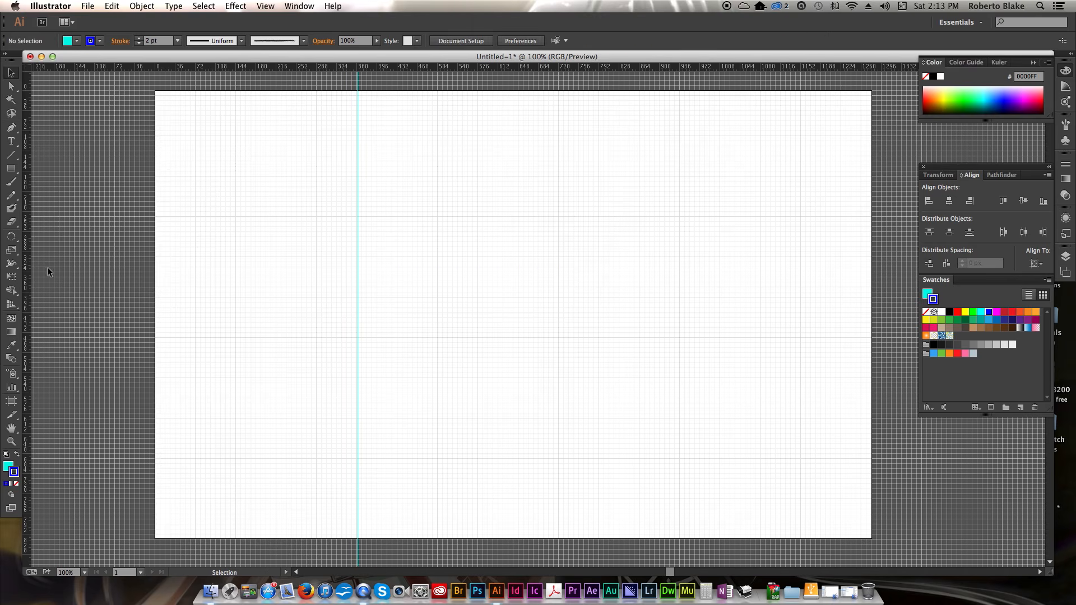
# - Reset to default fill and stroke and draw a tall rectangle about 88 by 402 px
pyautogui.click(11, 170)
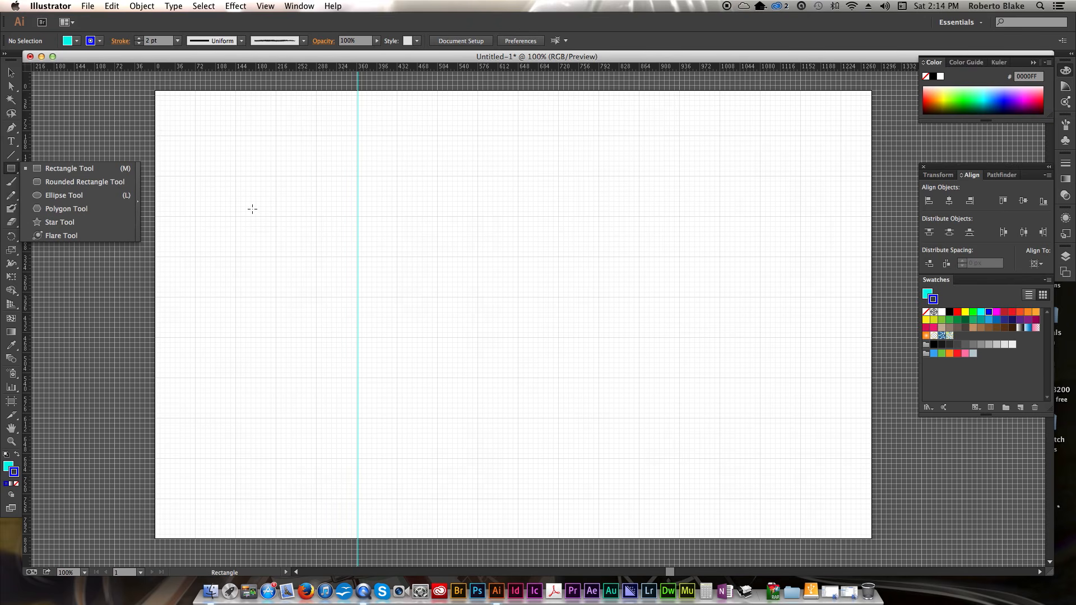
pyautogui.click(88, 169)
pyautogui.click(6, 454)
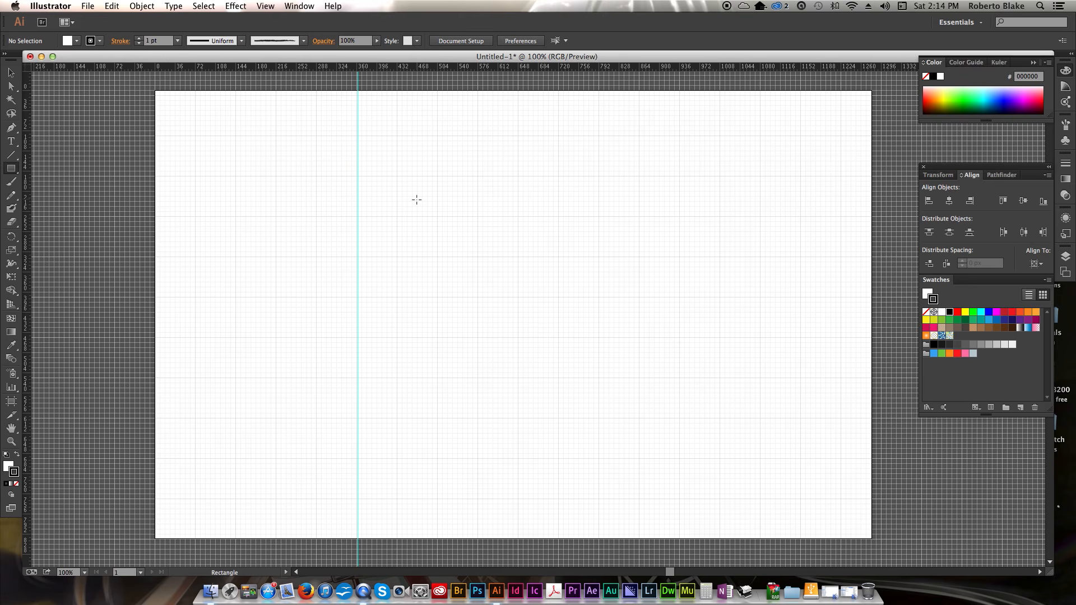
pyautogui.moveTo(415, 193); pyautogui.dragTo(464, 419)
pyautogui.press('v')
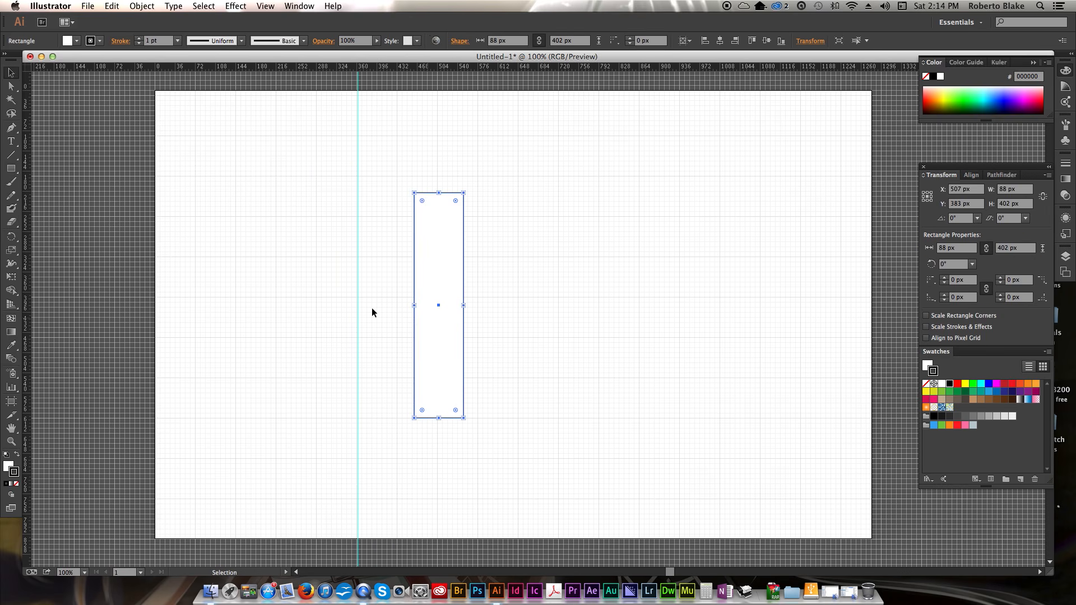
# - Move the rectangle left so its edge snaps to the vertical guide
pyautogui.click(411, 239)
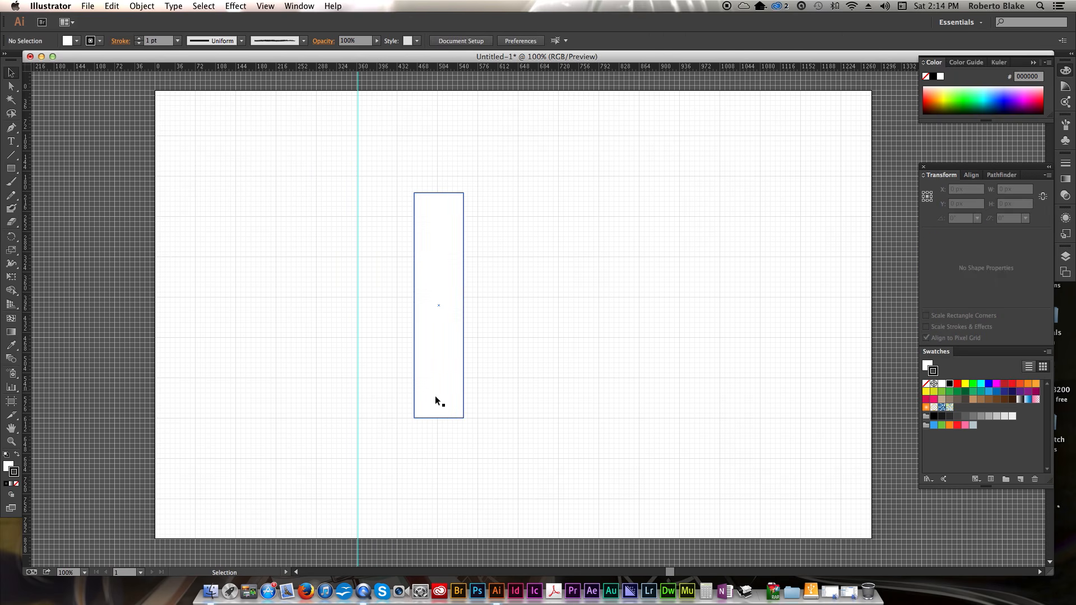
pyautogui.moveTo(440, 384); pyautogui.dragTo(393, 362)
pyautogui.click(449, 360)
pyautogui.click(457, 356)
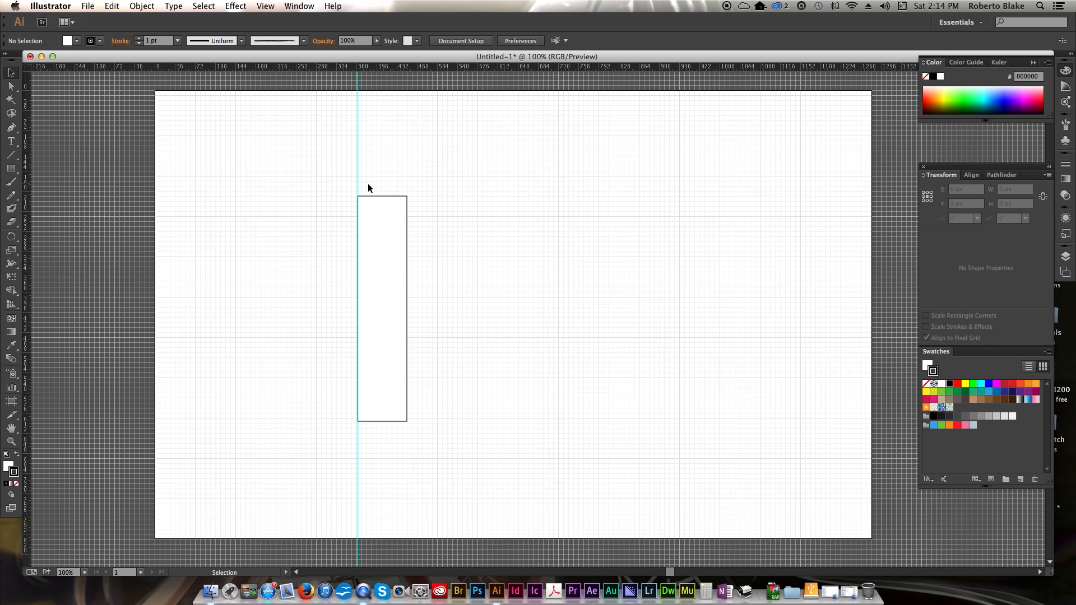
pyautogui.scroll(5, 180, 233)
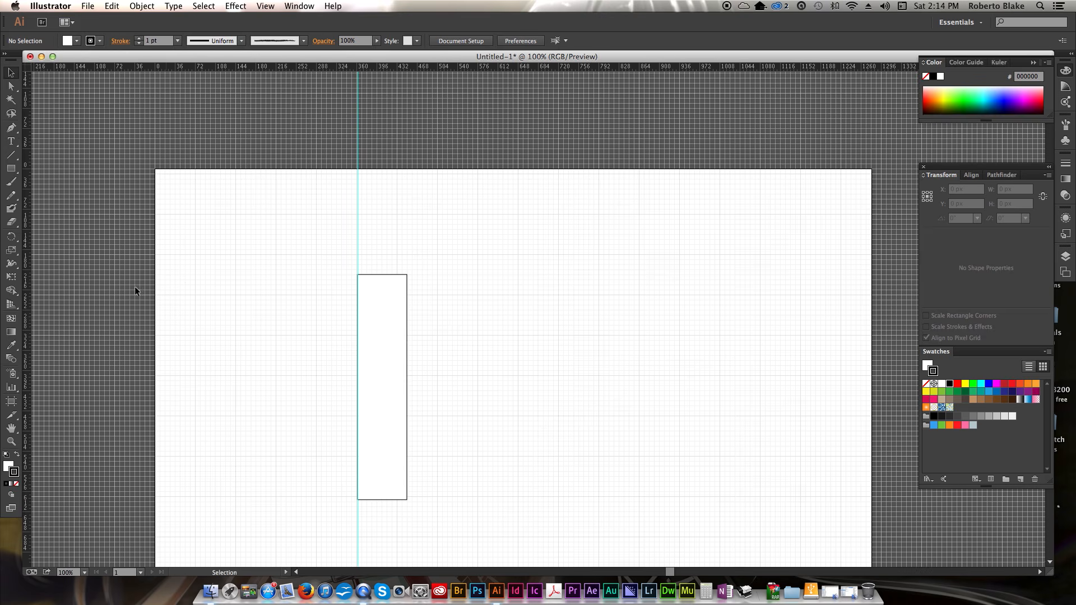
pyautogui.scroll(-10, 258, 340)
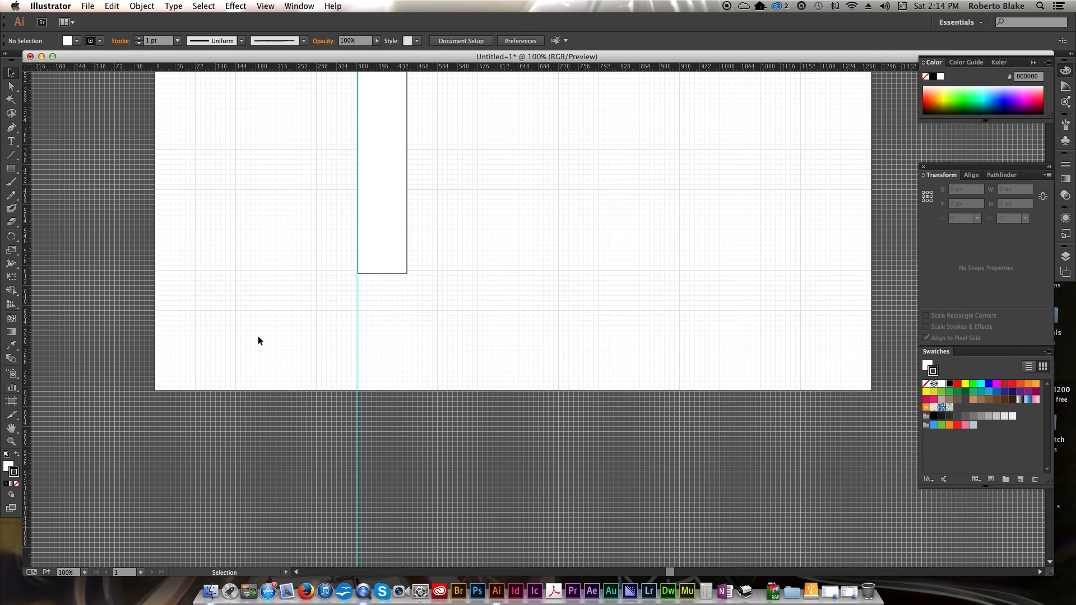
pyautogui.scroll(-2, 259, 336)
pyautogui.scroll(8, 261, 336)
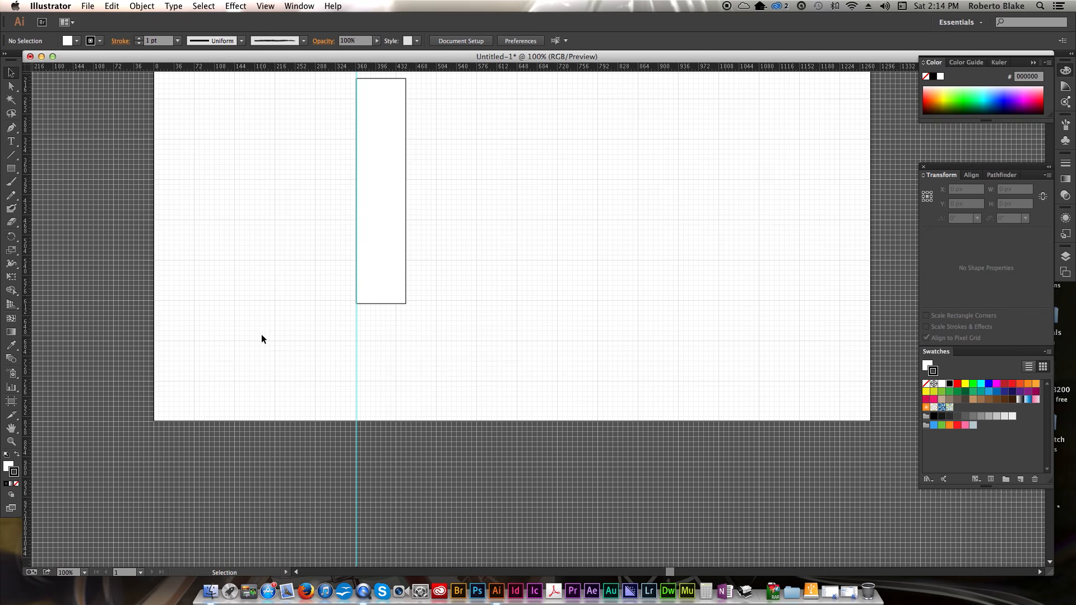
pyautogui.scroll(1, 261, 336)
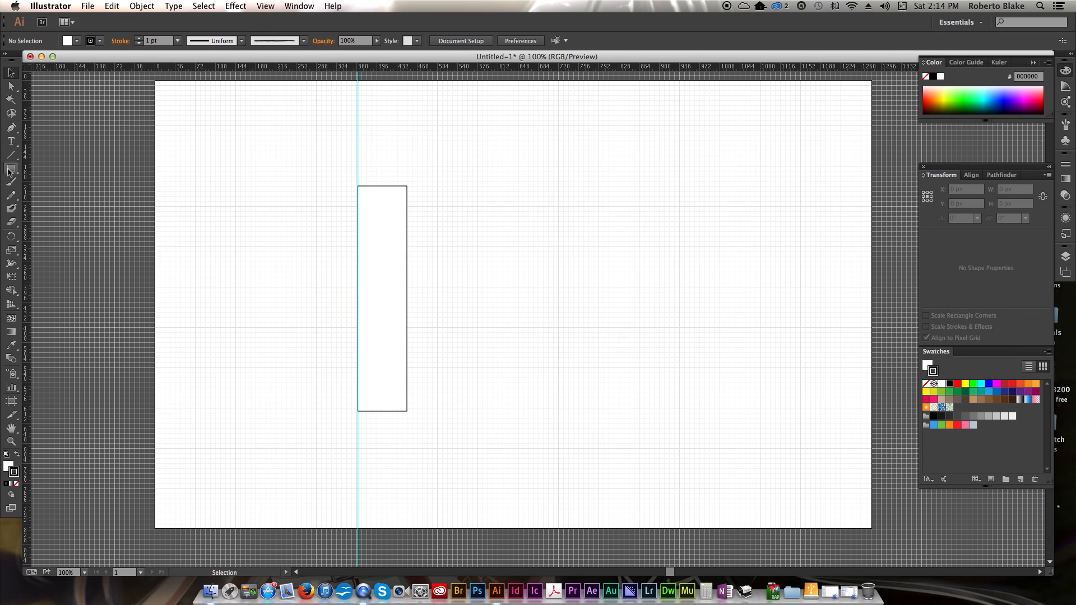
# - Draw a three-sided polygon with a 50 px radius below the rectangle using the Polygon tool
pyautogui.click(10, 169)
pyautogui.click(98, 208)
pyautogui.click(375, 444)
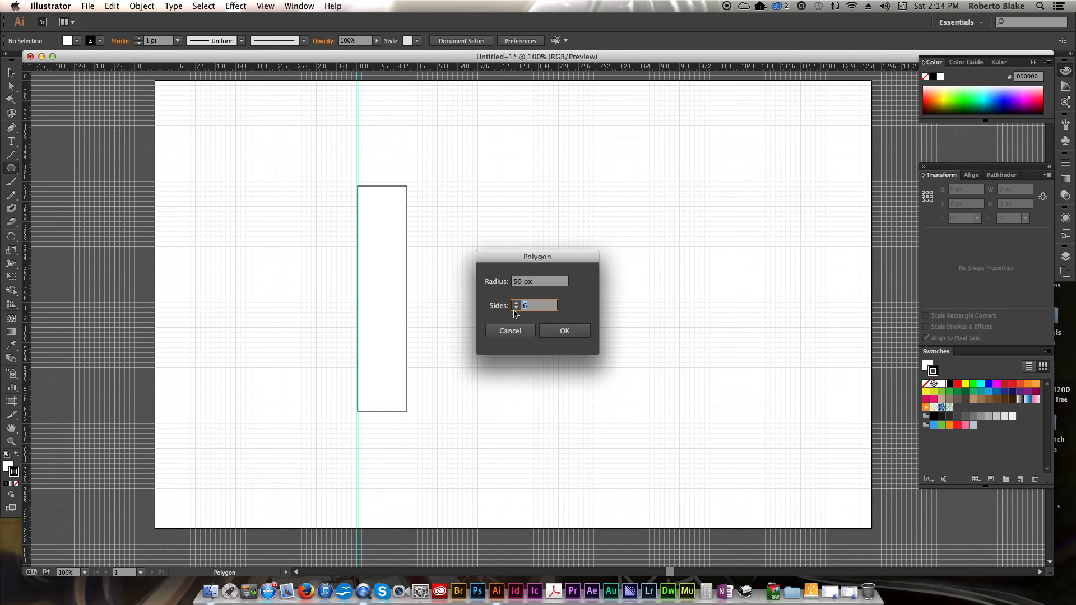
pyautogui.click(516, 308)
pyautogui.click(575, 334)
# - Rotate the triangle 180° so it points down and place it under the rectangle against the guide
pyautogui.press('v')
pyautogui.moveTo(411, 418); pyautogui.dragTo(310, 469)
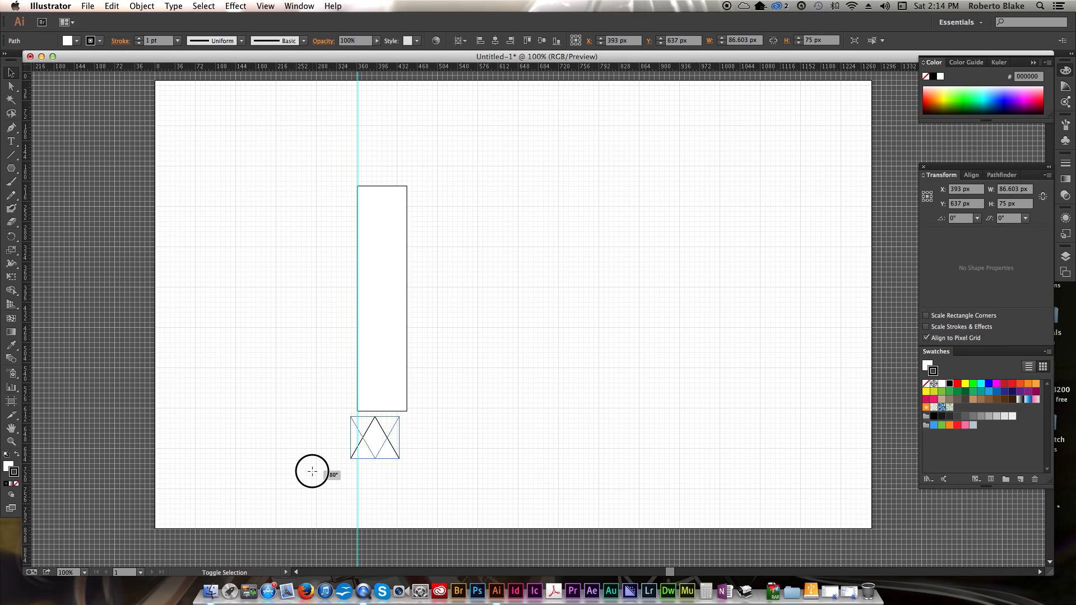
pyautogui.moveTo(377, 456); pyautogui.dragTo(387, 449)
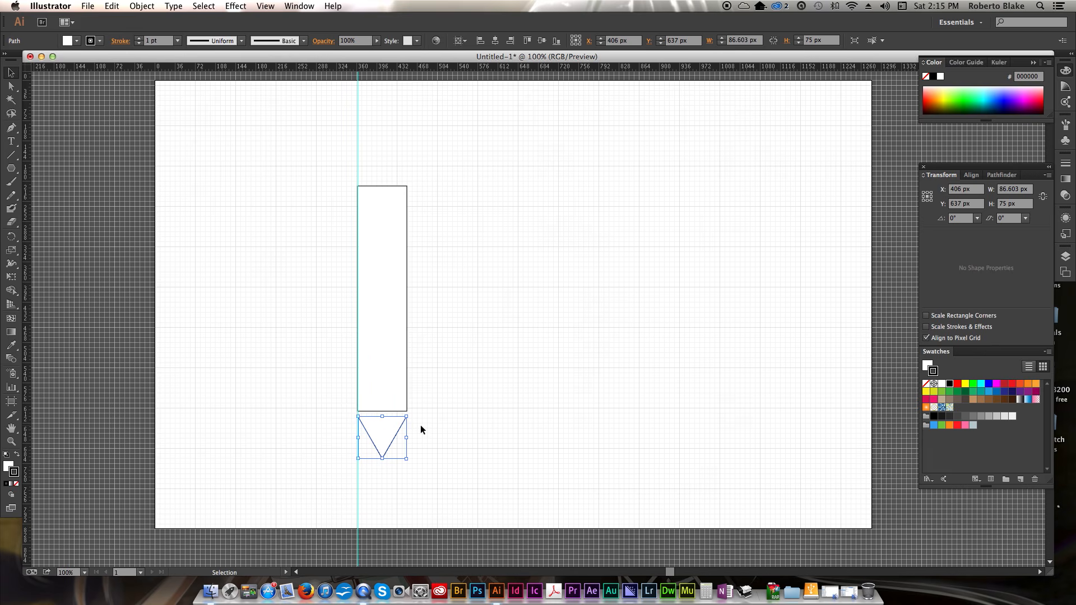
# - Zoom in and move the triangle up so its top edge meets the rectangle's bottom edge
pyautogui.press('z')
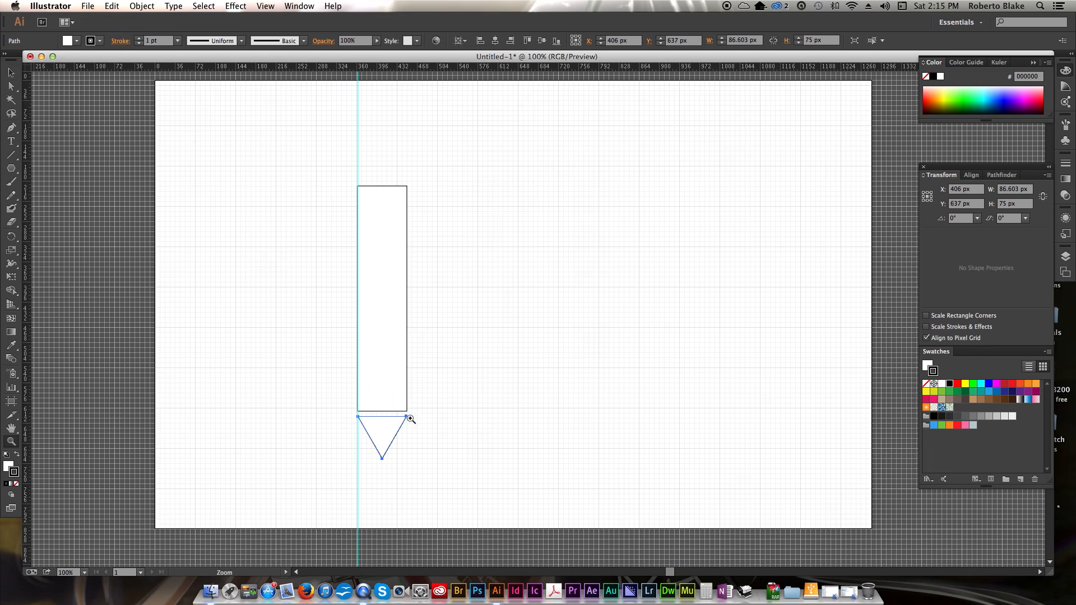
pyautogui.click(415, 383)
pyautogui.click(522, 348)
pyautogui.click(521, 348)
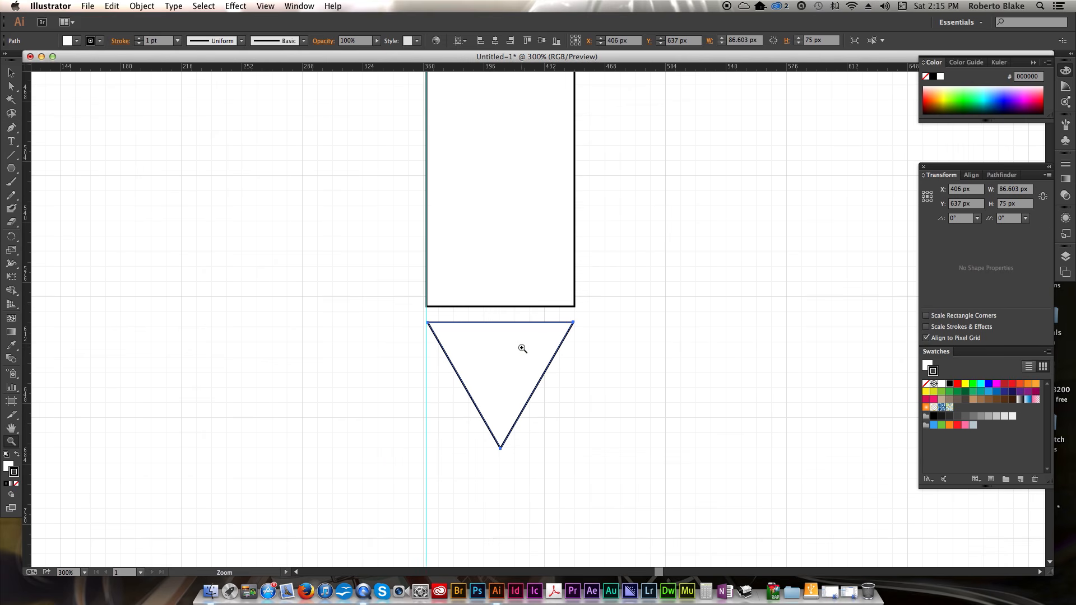
pyautogui.press('v')
pyautogui.moveTo(493, 348); pyautogui.dragTo(496, 342)
pyautogui.click(660, 337)
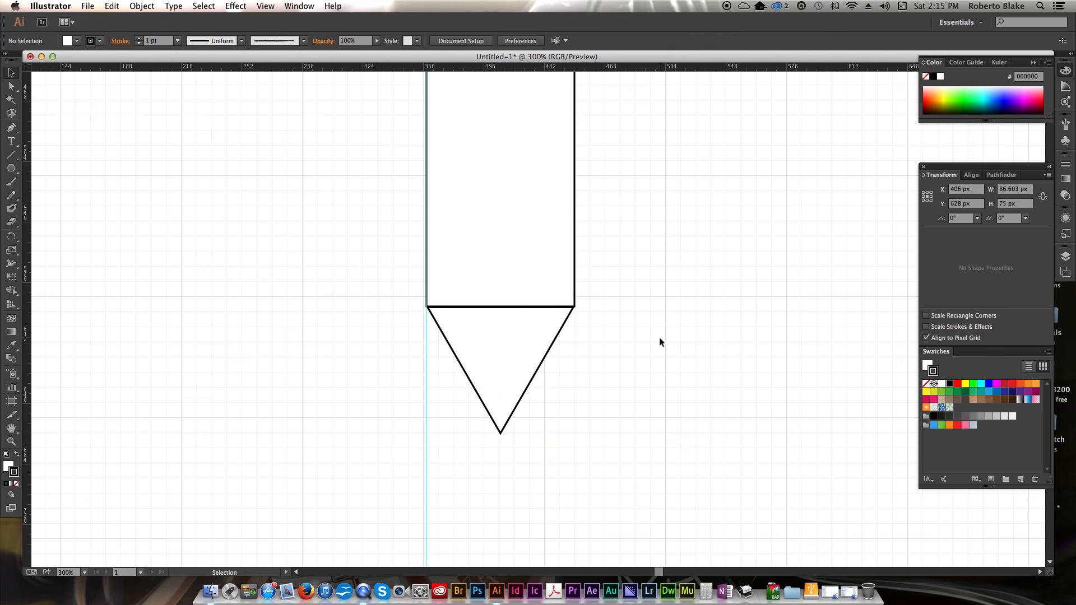
# - Select the triangle and nudge it down about 40 px in four large steps
pyautogui.click(503, 359)
pyautogui.hotkey('shift', 'Down')
pyautogui.hotkey('shift', 'Down')
pyautogui.hotkey('shift', 'Down')
pyautogui.hotkey('shift', 'Down')
pyautogui.hotkey('shift', 'Down')
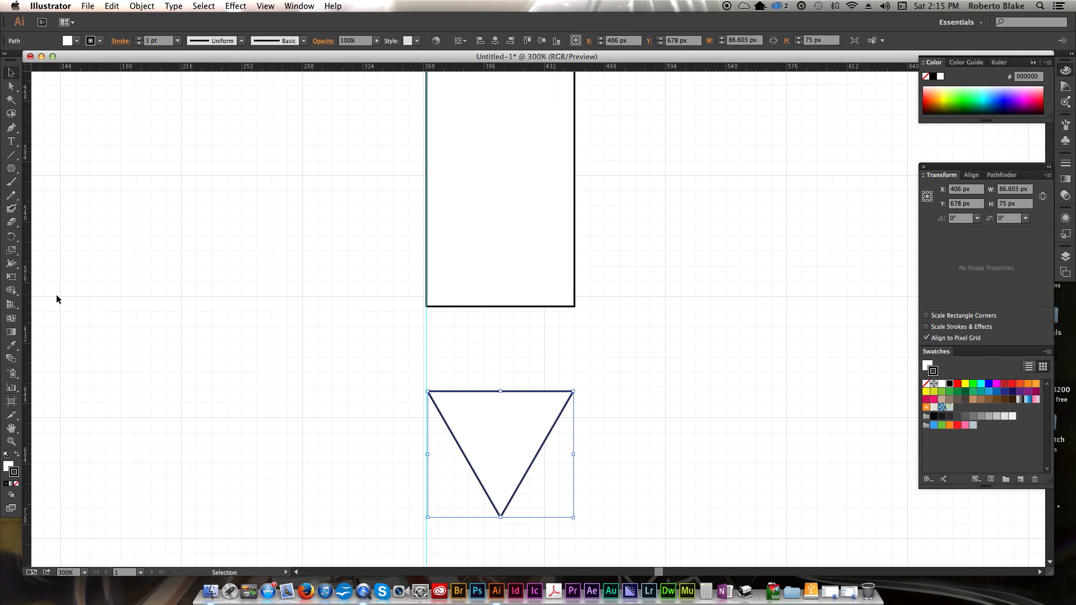
# - Drag a vertical guide from the ruler onto the rectangle's right edge
pyautogui.moveTo(30, 300); pyautogui.dragTo(576, 289)
pyautogui.scroll(1, 630, 302)
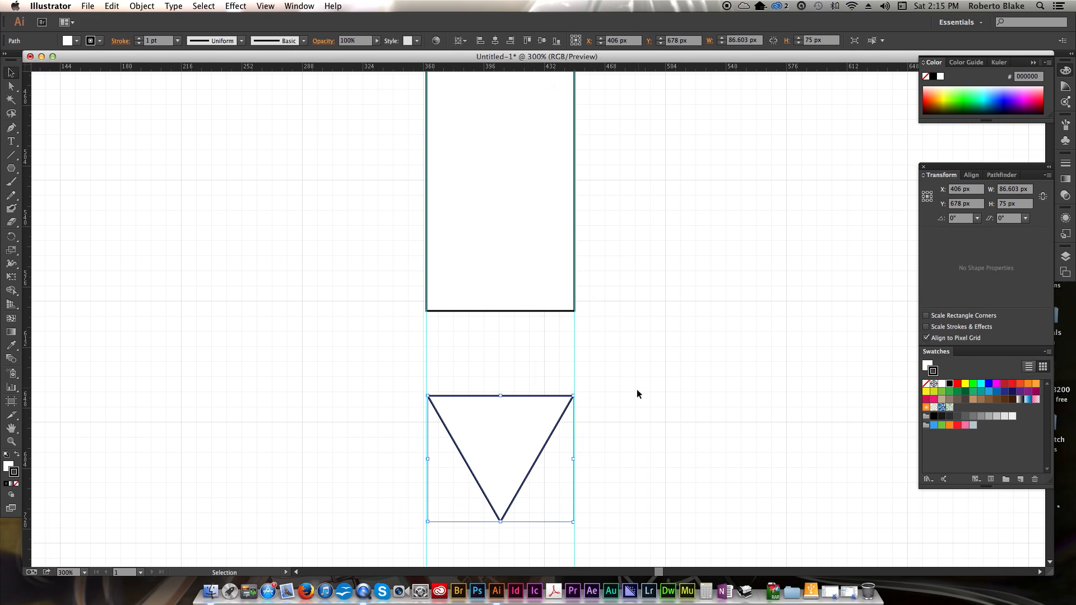
# - Select the rectangle and triangle together and align their horizontal centers to the artboard
pyautogui.moveTo(634, 429); pyautogui.dragTo(457, 221)
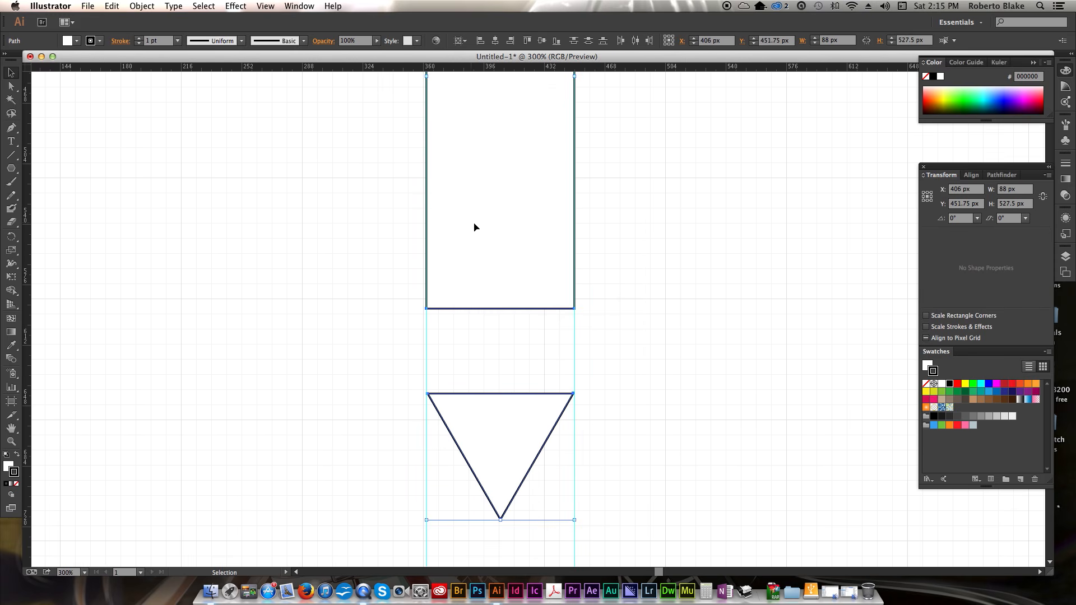
pyautogui.click(686, 242)
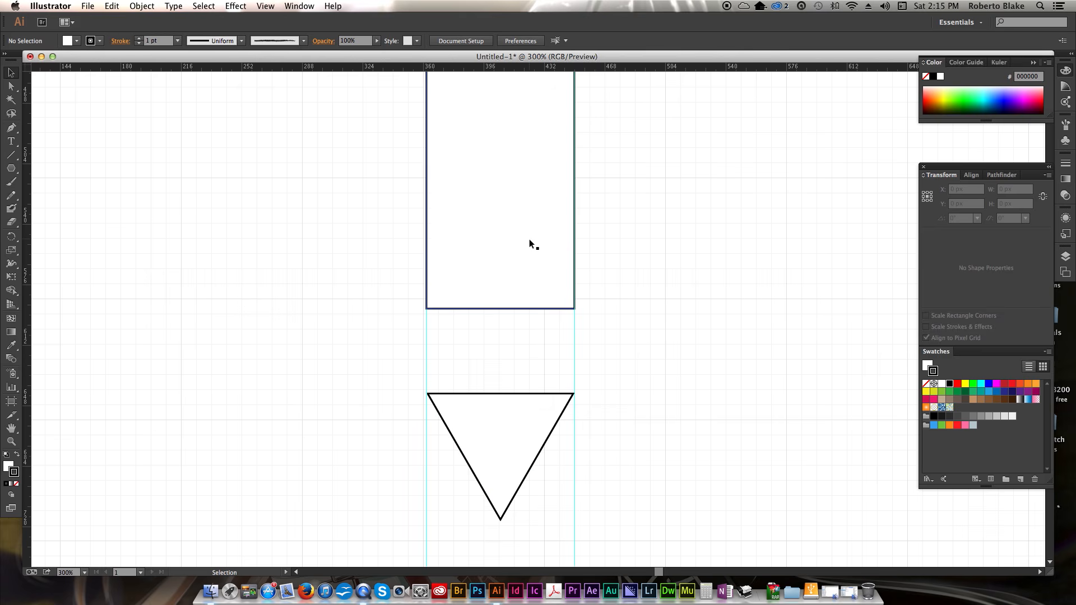
pyautogui.click(530, 241)
pyautogui.keyDown('shift'); pyautogui.click(520, 453); pyautogui.keyUp('shift')
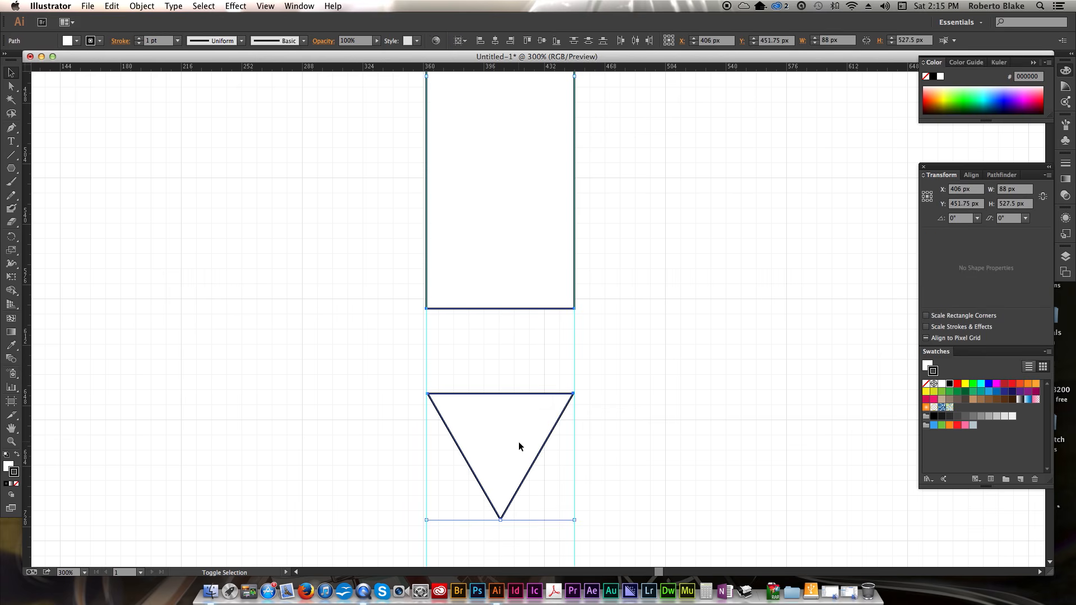
pyautogui.click(719, 325)
pyautogui.moveTo(656, 423); pyautogui.dragTo(437, 224)
pyautogui.click(972, 176)
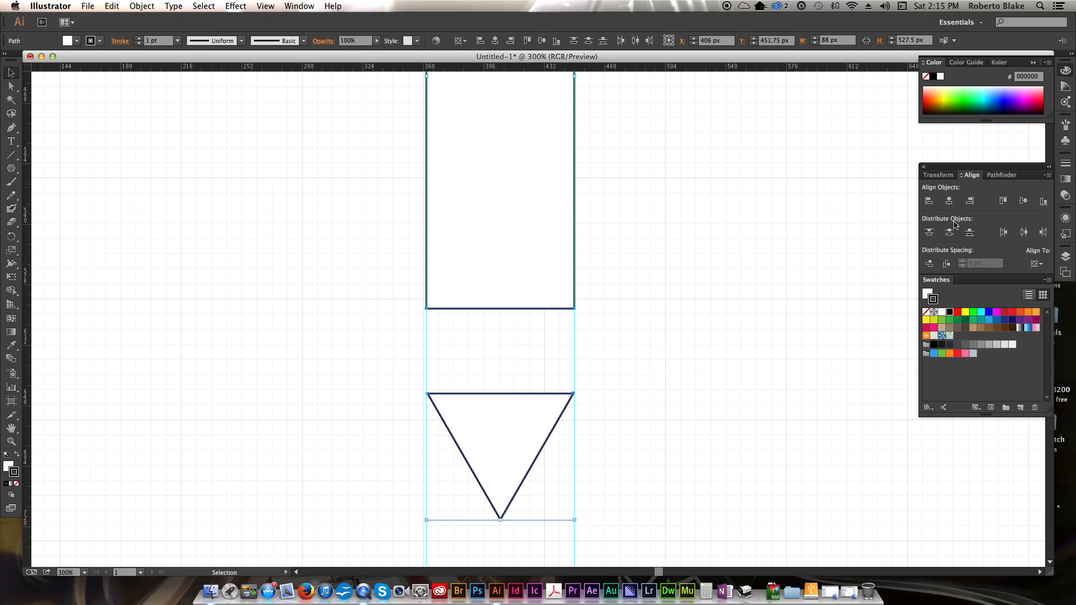
pyautogui.click(950, 202)
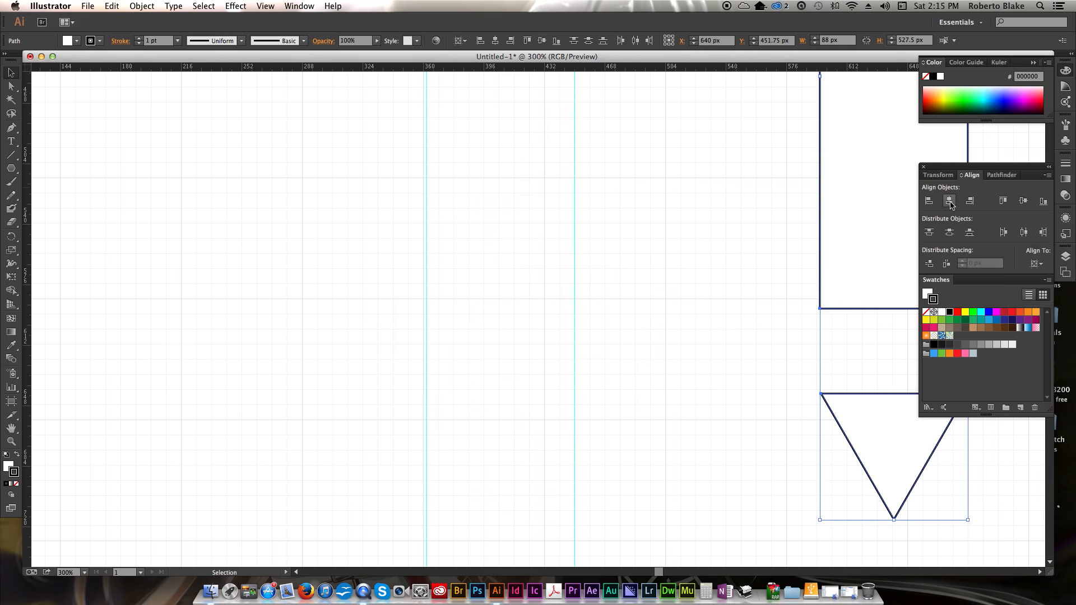
pyautogui.press('super+0')
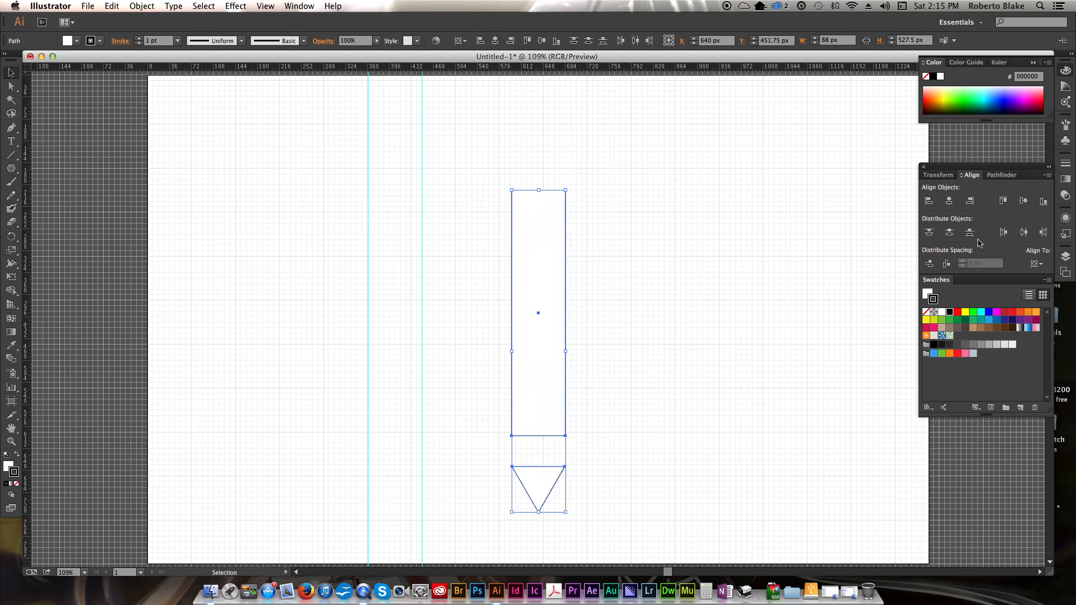
# - Set alignment to Align to Key Object and undo the centring on the artboard
pyautogui.click(1040, 265)
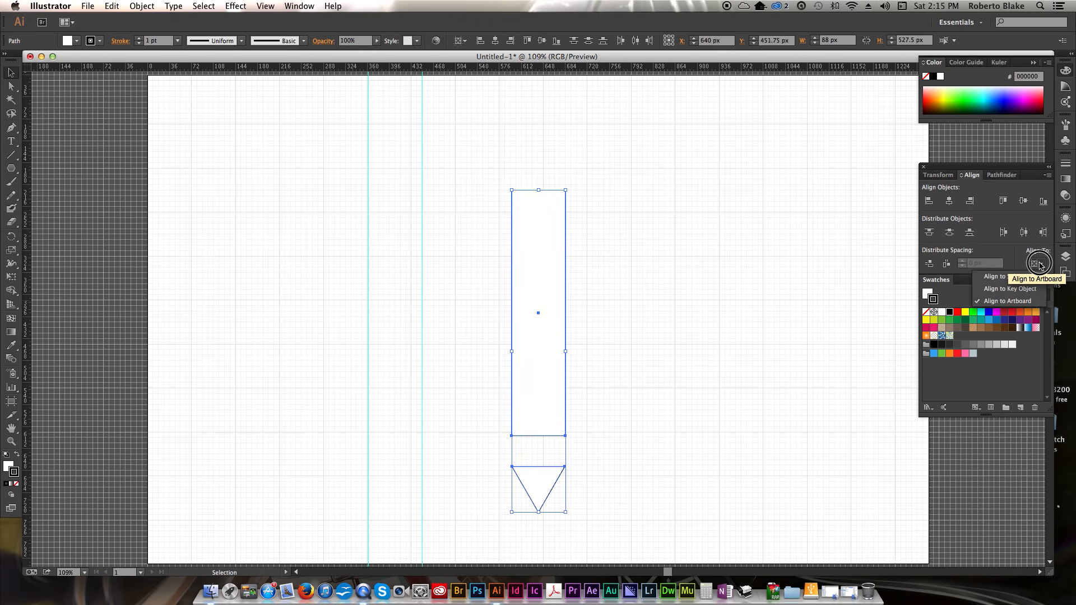
pyautogui.click(1012, 289)
pyautogui.click(607, 320)
pyautogui.moveTo(471, 191); pyautogui.dragTo(596, 476)
pyautogui.press('super+z')
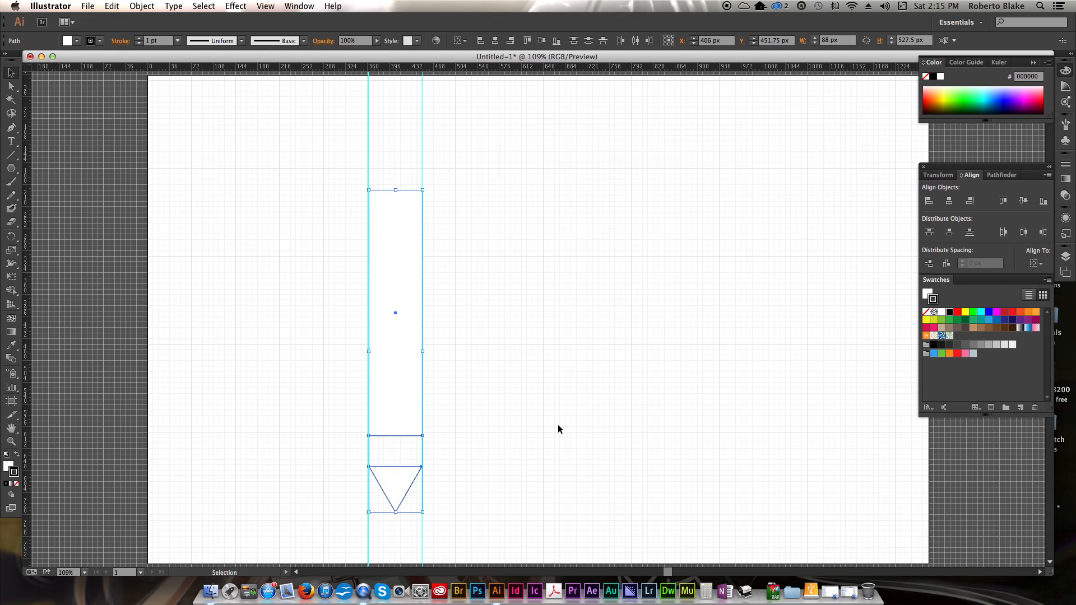
# - Zoom into the gap and draw a five-sided polygon with a 50 px radius between rectangle and triangle
pyautogui.click(514, 384)
pyautogui.scroll(-1, 475, 402)
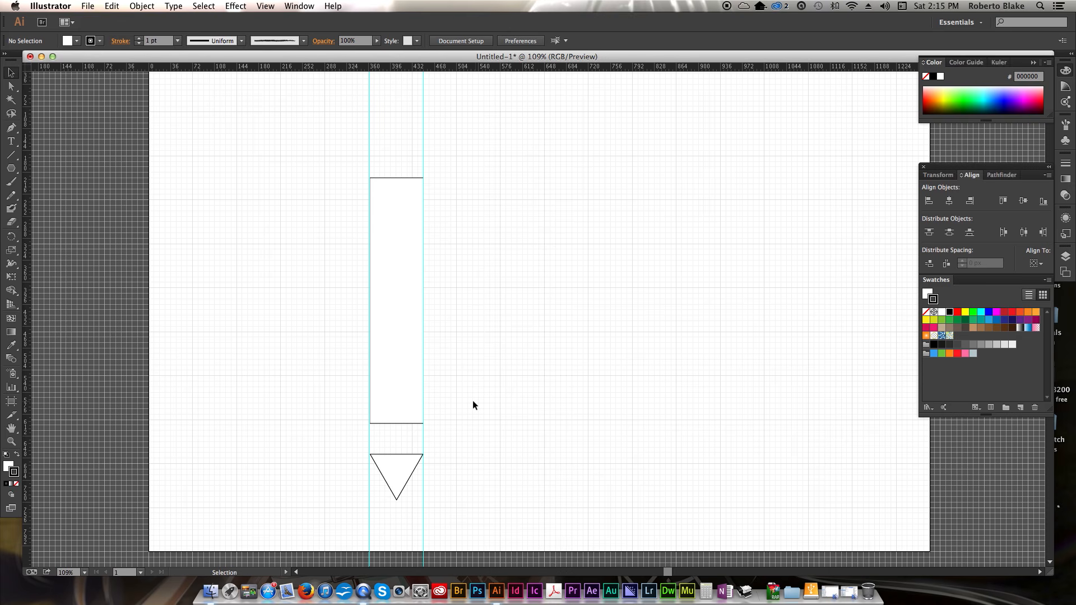
pyautogui.press('z')
pyautogui.moveTo(379, 334); pyautogui.dragTo(632, 372)
pyautogui.press('v')
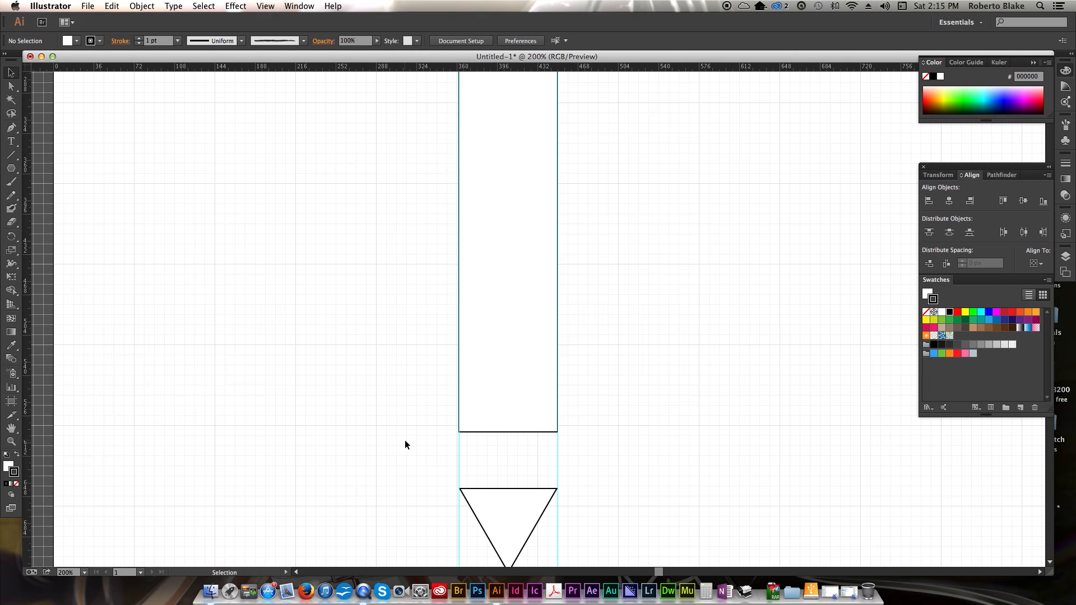
pyautogui.moveTo(11, 168); pyautogui.dragTo(70, 211)
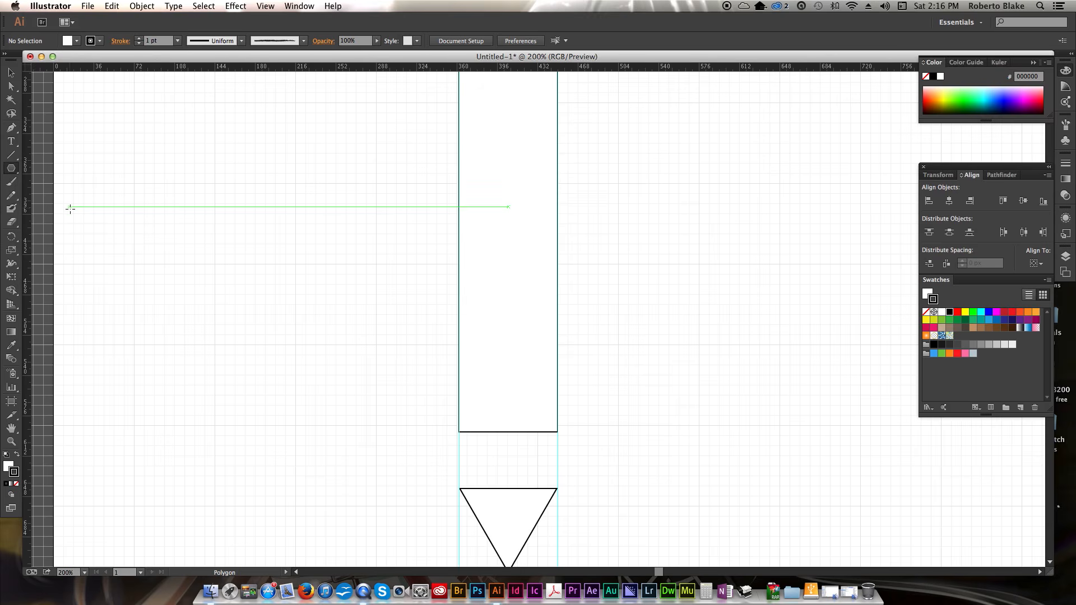
pyautogui.click(509, 454)
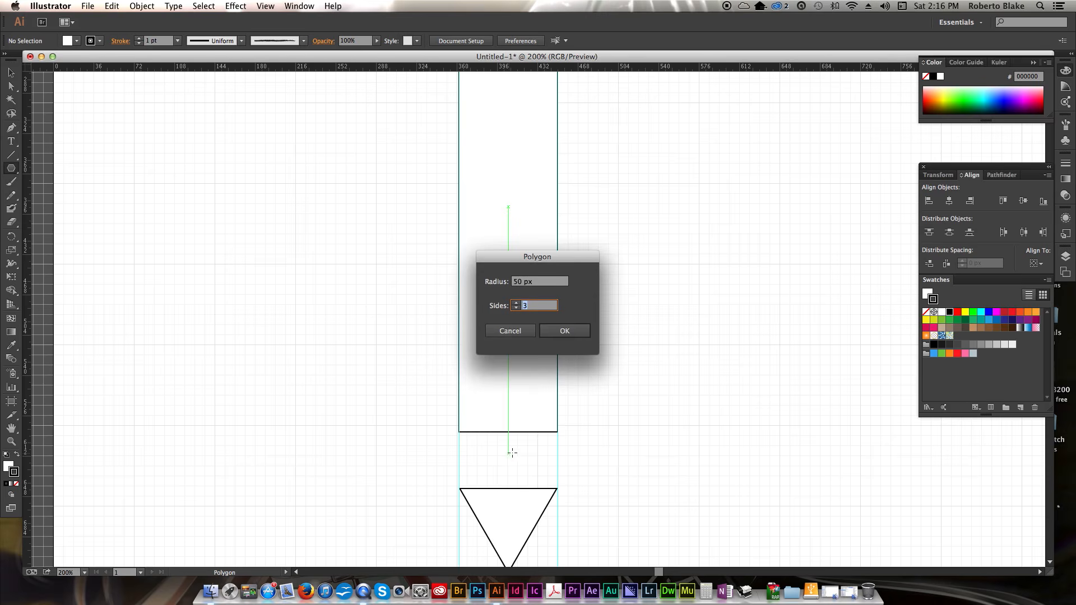
pyautogui.click(516, 304)
pyautogui.click(576, 334)
pyautogui.click(573, 332)
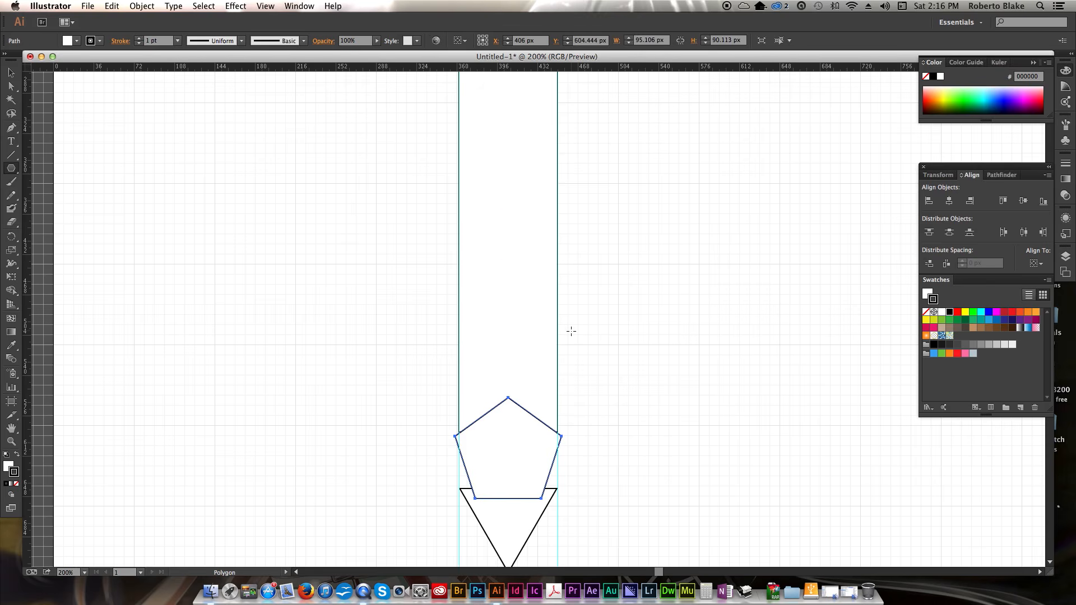
# - Move the pentagon off to the right of the rectangle
pyautogui.press('v')
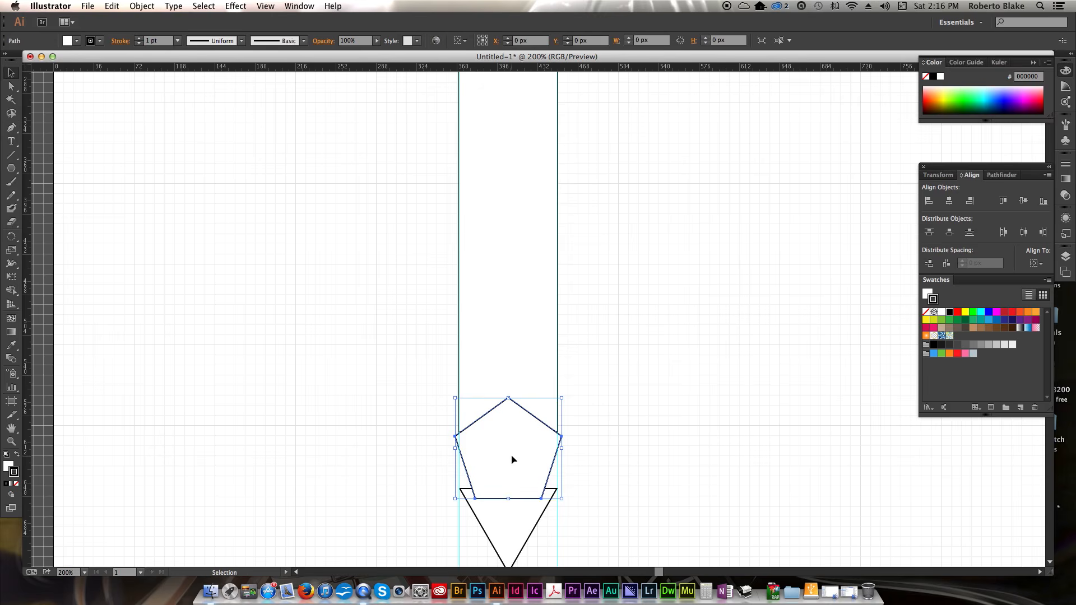
pyautogui.moveTo(513, 456); pyautogui.dragTo(661, 409)
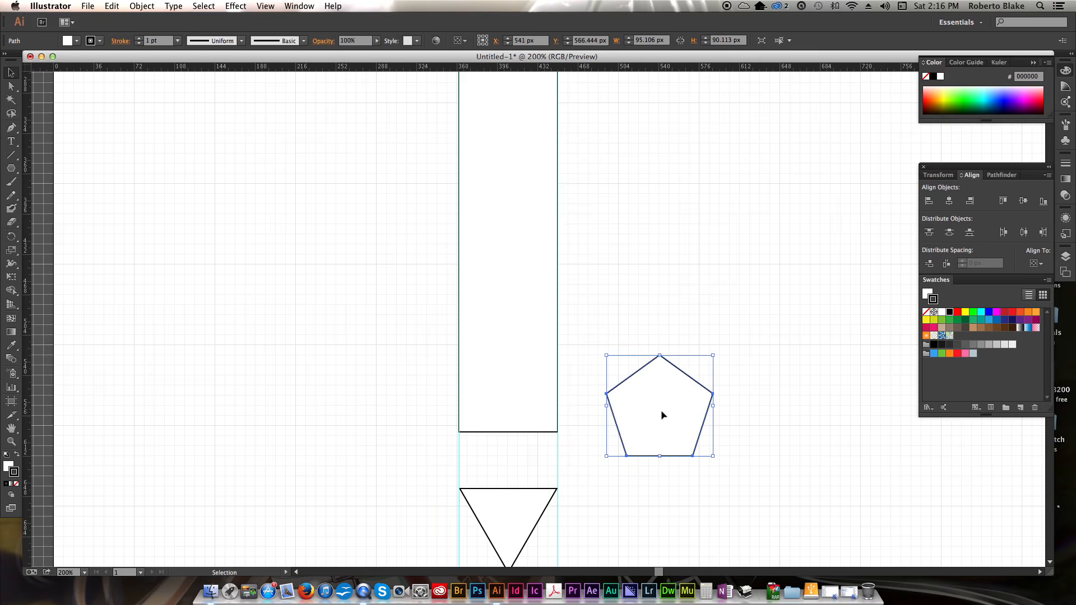
pyautogui.click(718, 328)
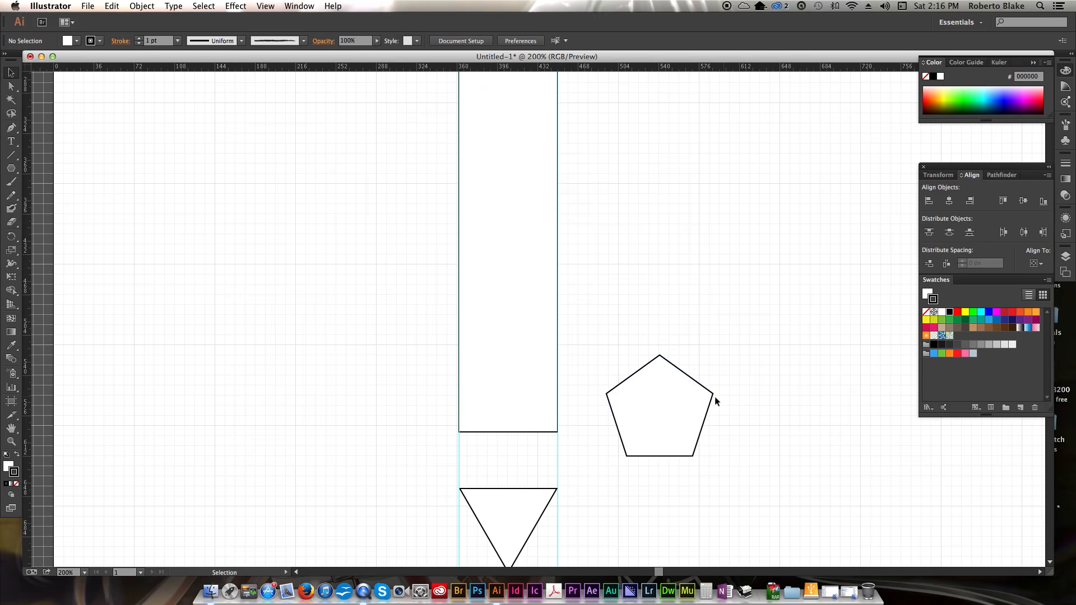
# - Delete the pentagon's top anchor point with the Delete Anchor Point tool to make a trapezoid
pyautogui.moveTo(12, 129); pyautogui.dragTo(72, 159)
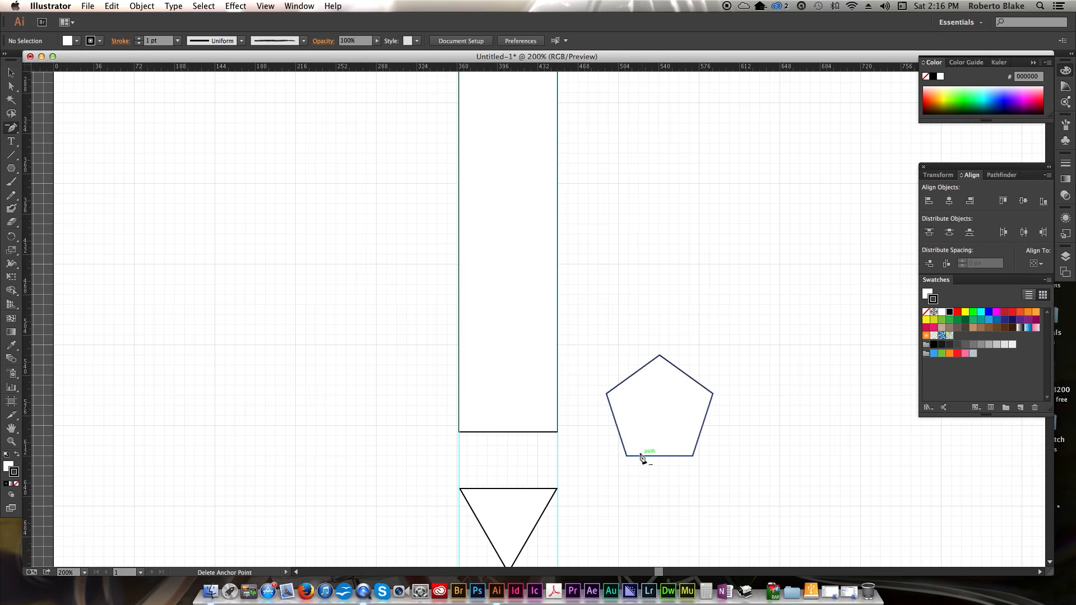
pyautogui.click(660, 356)
pyautogui.press('v')
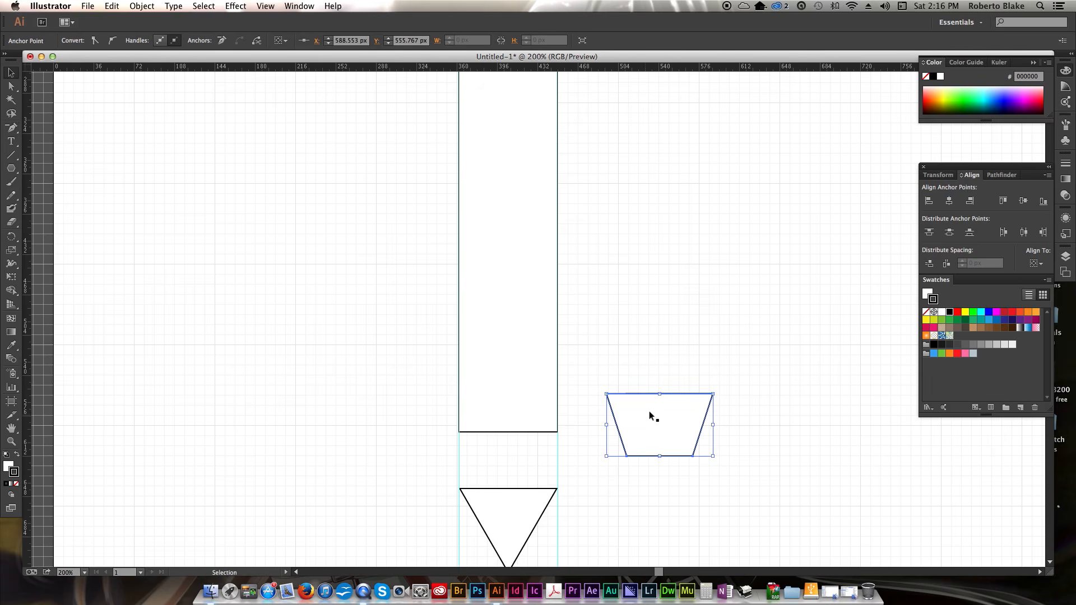
# - Move the trapezoid into the gap between the rectangle and the triangle
pyautogui.click(656, 419)
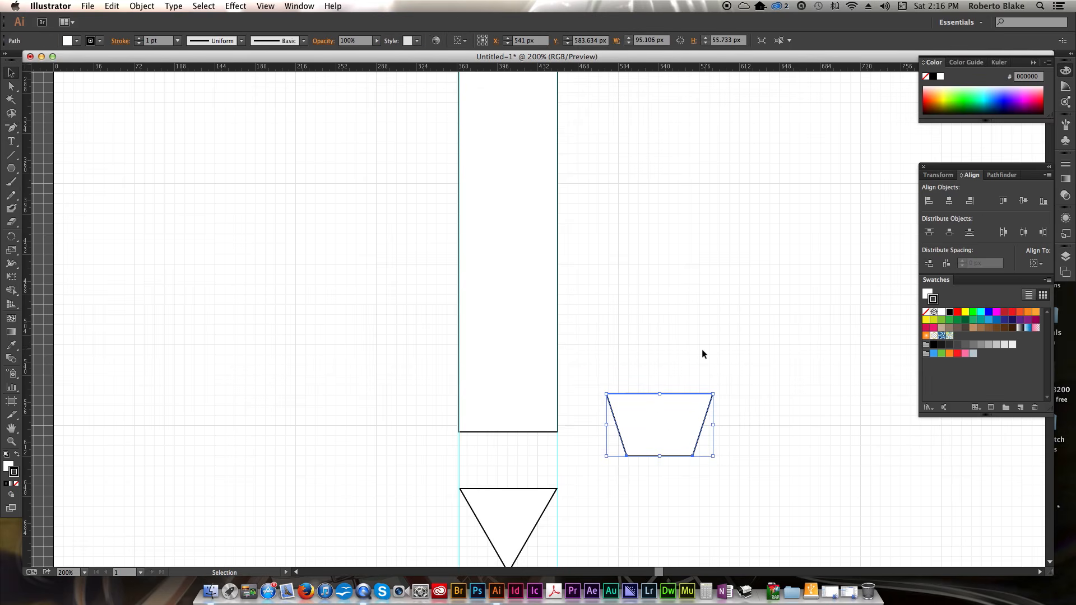
pyautogui.moveTo(651, 420); pyautogui.dragTo(501, 455)
pyautogui.click(648, 403)
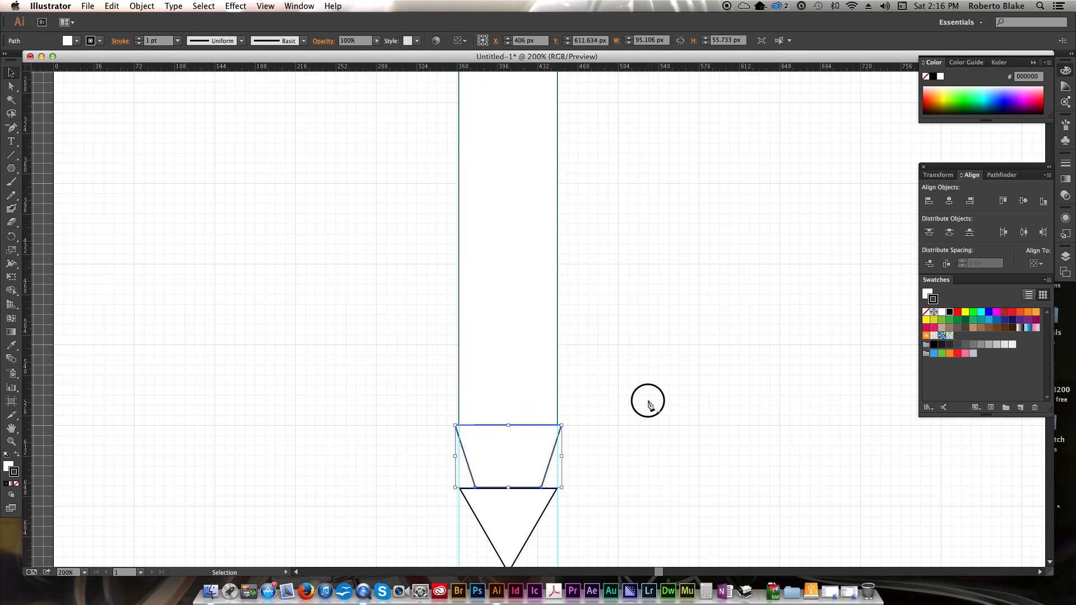
# - Scale the trapezoid down from its top edge so it meets the rectangle's bottom edge
pyautogui.click(513, 446)
pyautogui.moveTo(509, 426); pyautogui.dragTo(507, 433)
pyautogui.press('shift')
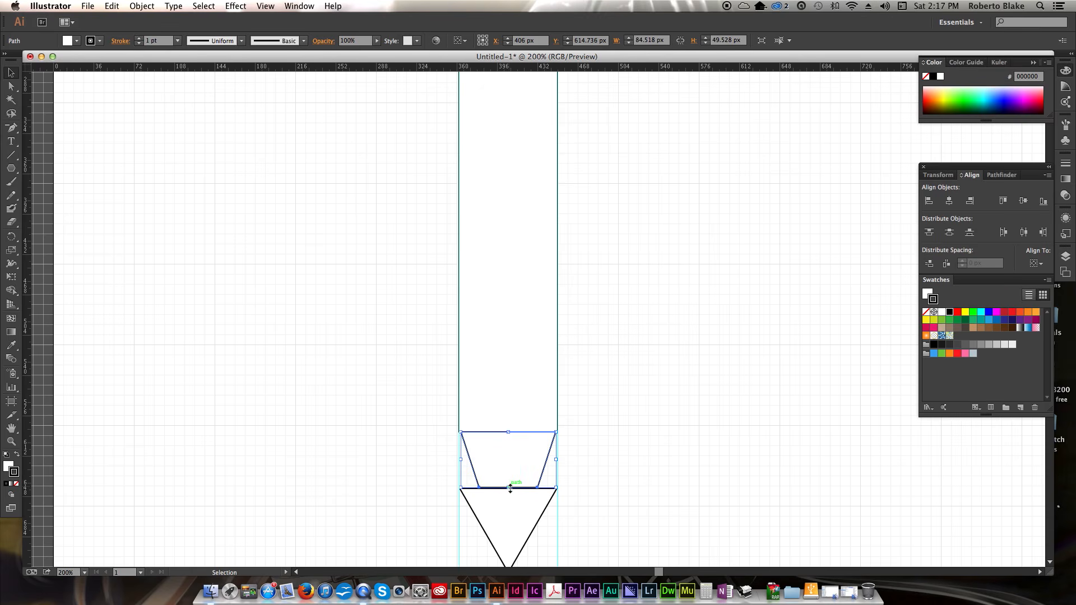
pyautogui.moveTo(510, 488); pyautogui.dragTo(509, 481)
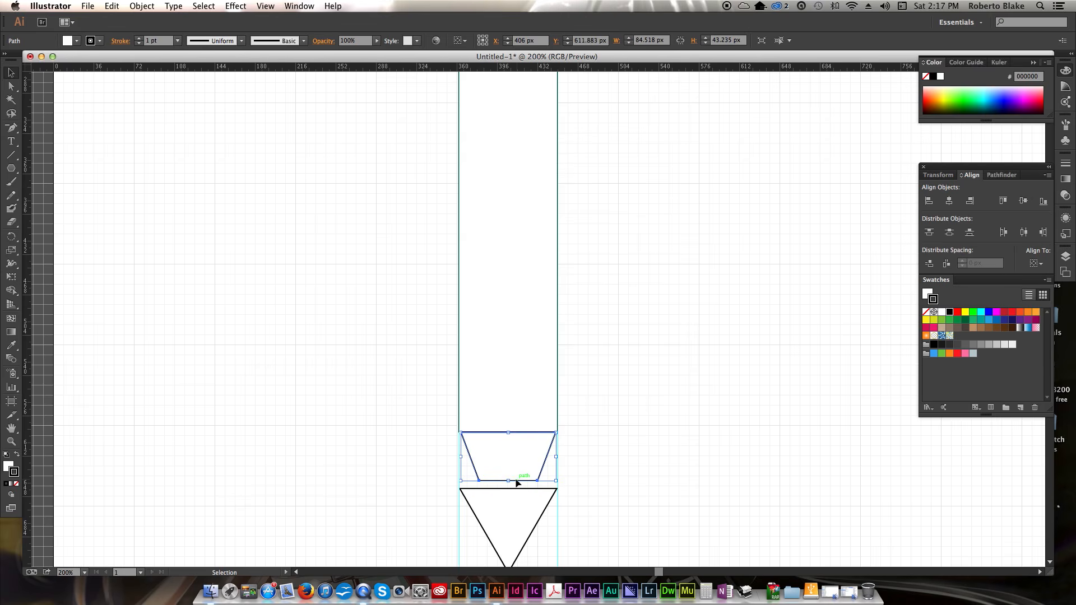
pyautogui.press('super+z')
# - Stretch the trapezoid's right side to the right guide
pyautogui.hscroll(-1, 594, 439)
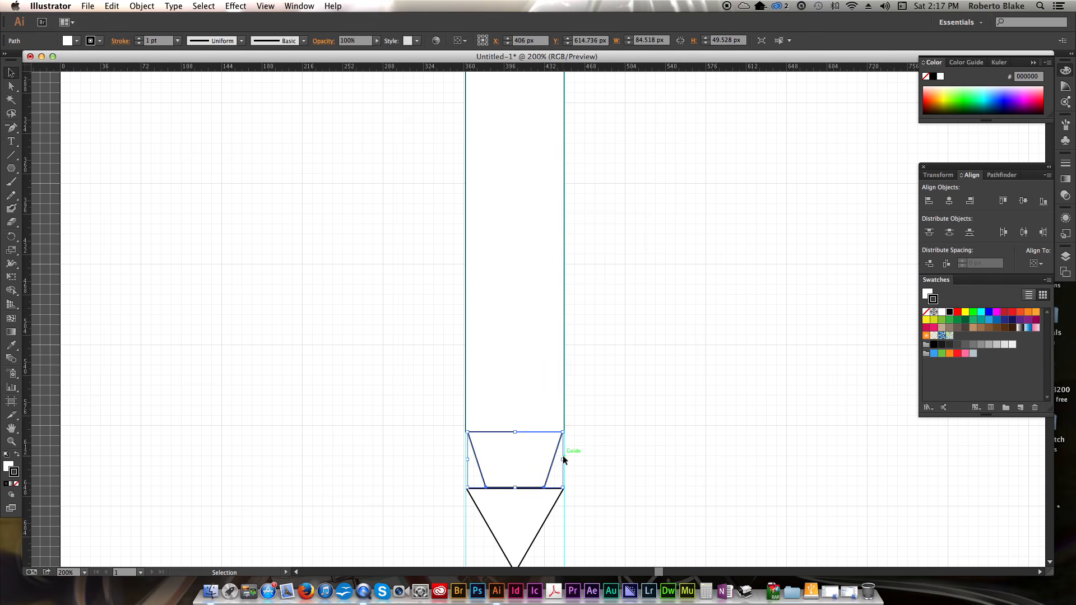
pyautogui.moveTo(564, 460); pyautogui.dragTo(565, 459)
pyautogui.click(614, 442)
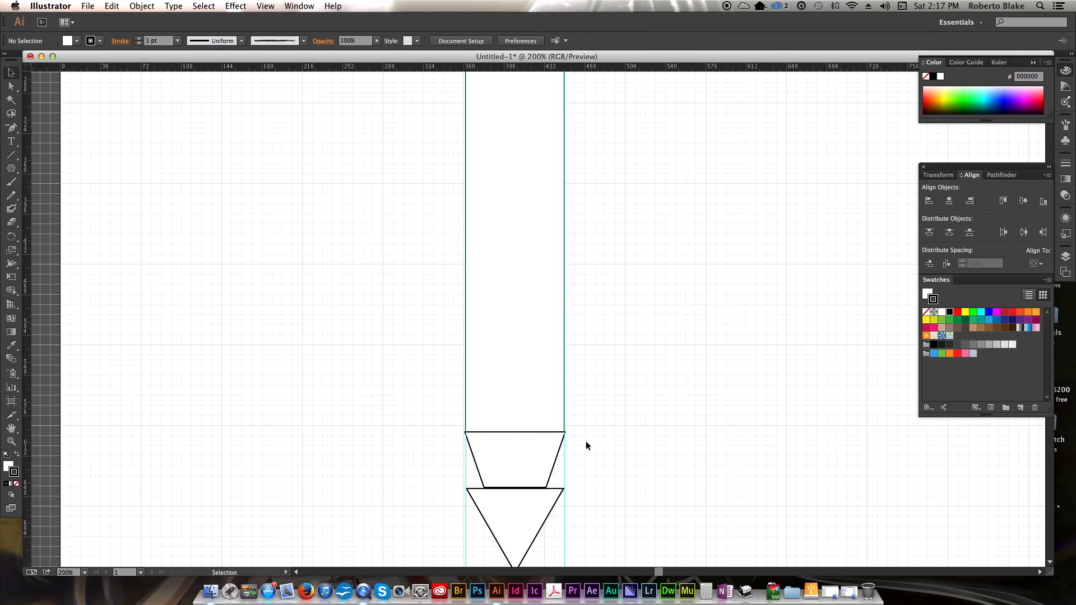
# - Zoom in on the trapezoid and snap its right side exactly onto the right guide
pyautogui.click(548, 455)
pyautogui.press('z')
pyautogui.click(541, 416)
pyautogui.click(524, 365)
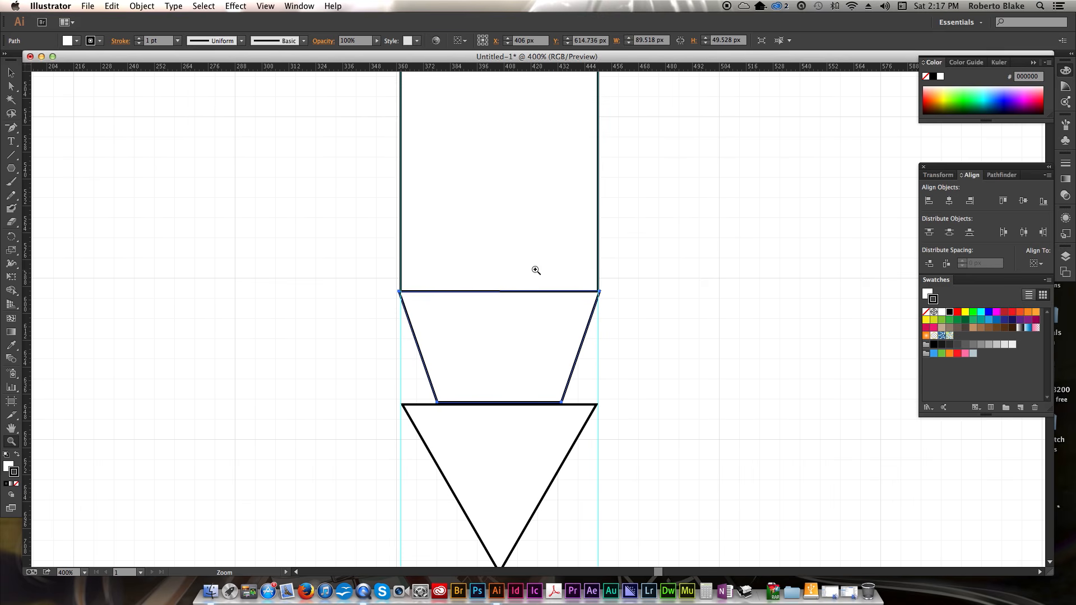
pyautogui.click(553, 283)
pyautogui.press('v')
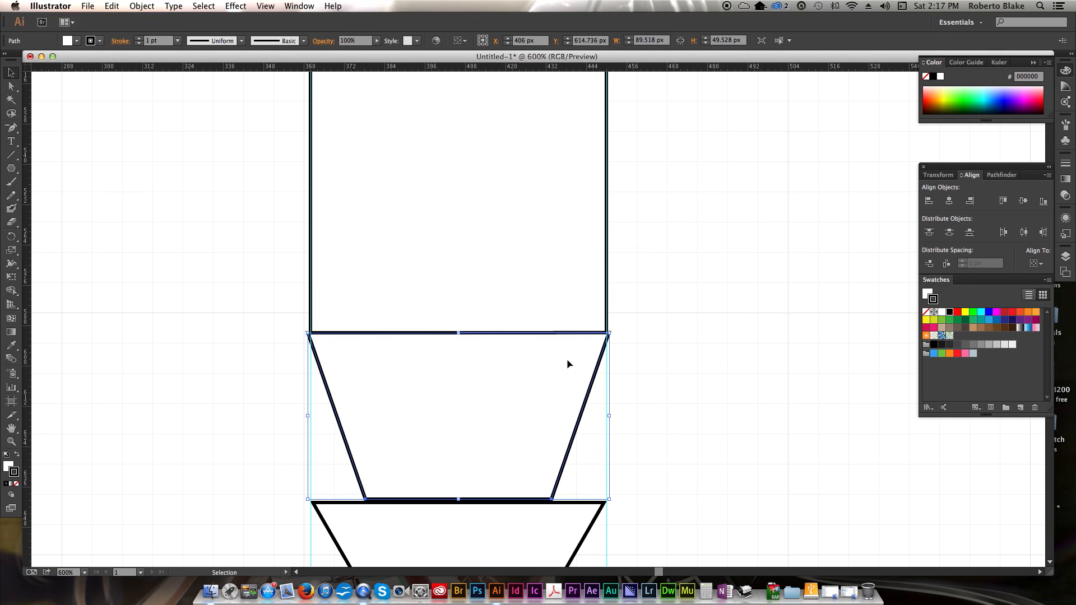
pyautogui.click(607, 415)
pyautogui.click(554, 403)
pyautogui.moveTo(610, 416); pyautogui.dragTo(607, 417)
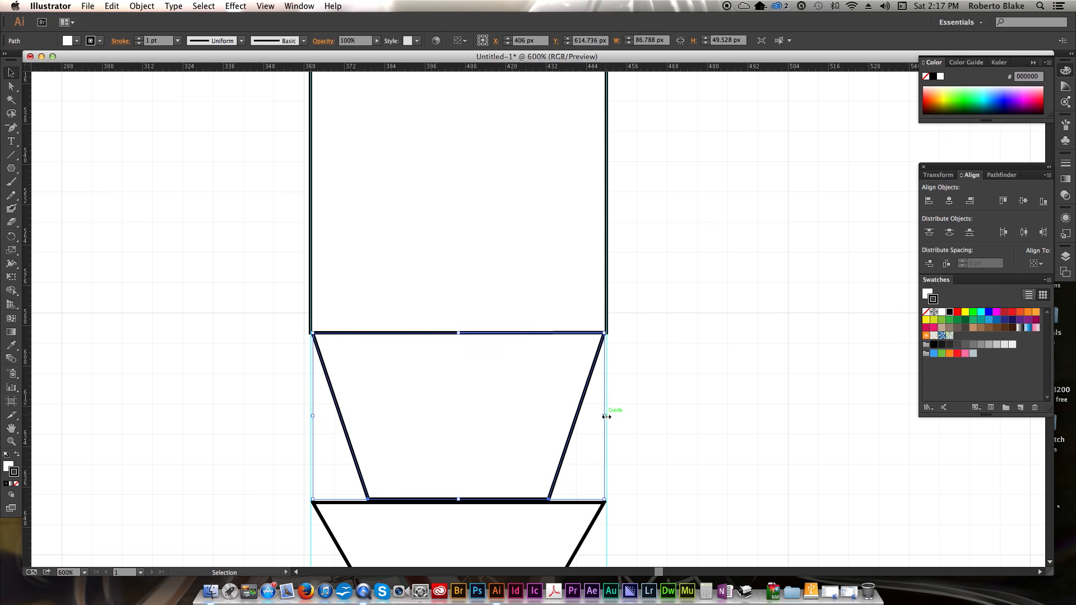
pyautogui.click(648, 396)
pyautogui.click(506, 407)
pyautogui.click(646, 379)
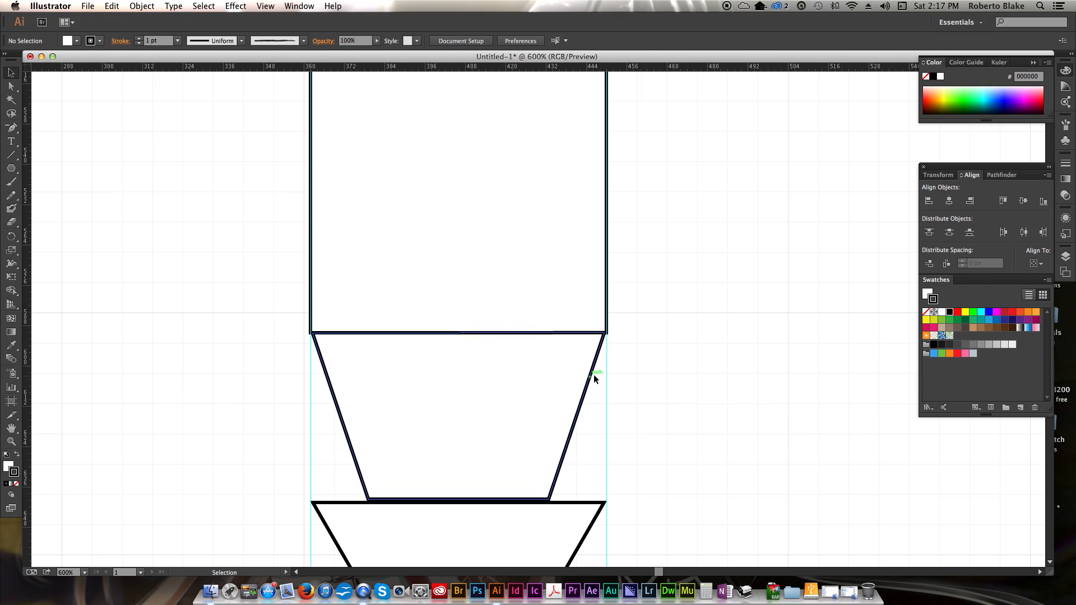
# - Narrow the triangle so its top edge matches the width of the trapezoid's bottom edge
pyautogui.scroll(-5, 667, 362)
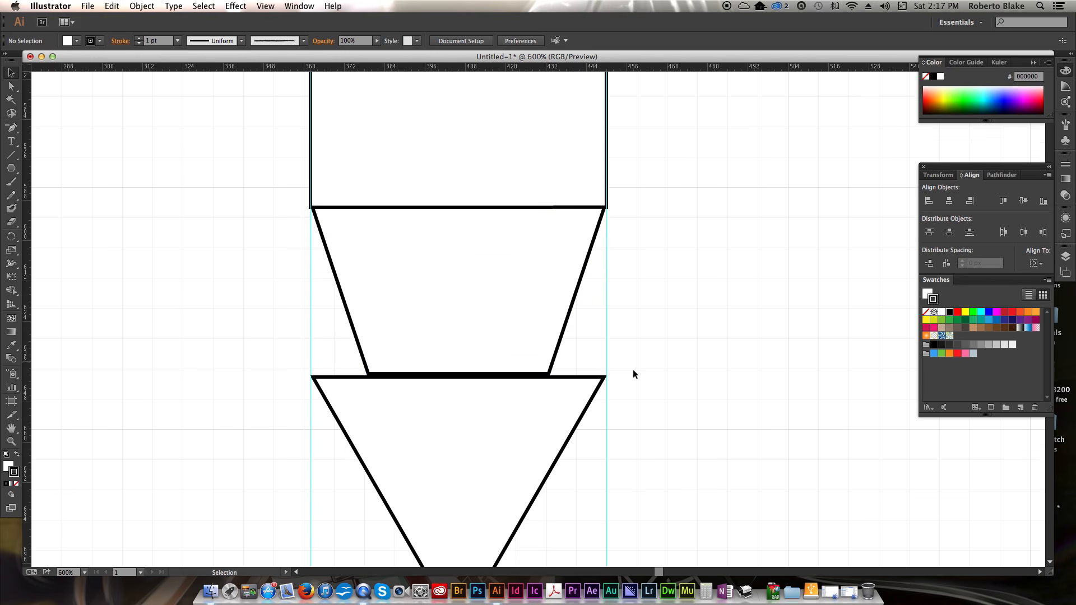
pyautogui.scroll(-2, 634, 371)
pyautogui.click(532, 450)
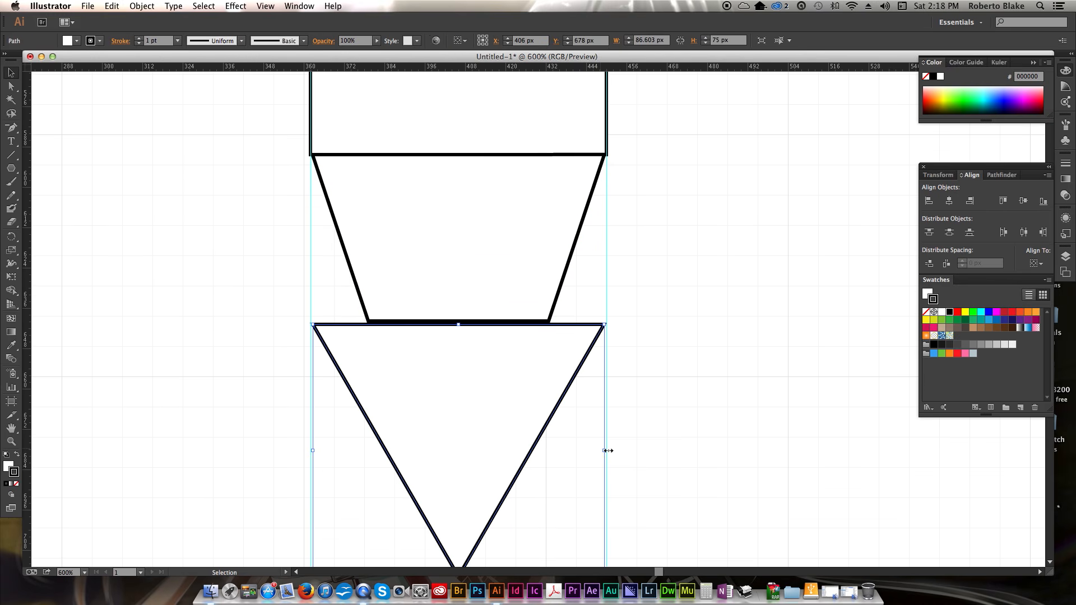
pyautogui.moveTo(608, 451); pyautogui.dragTo(550, 453)
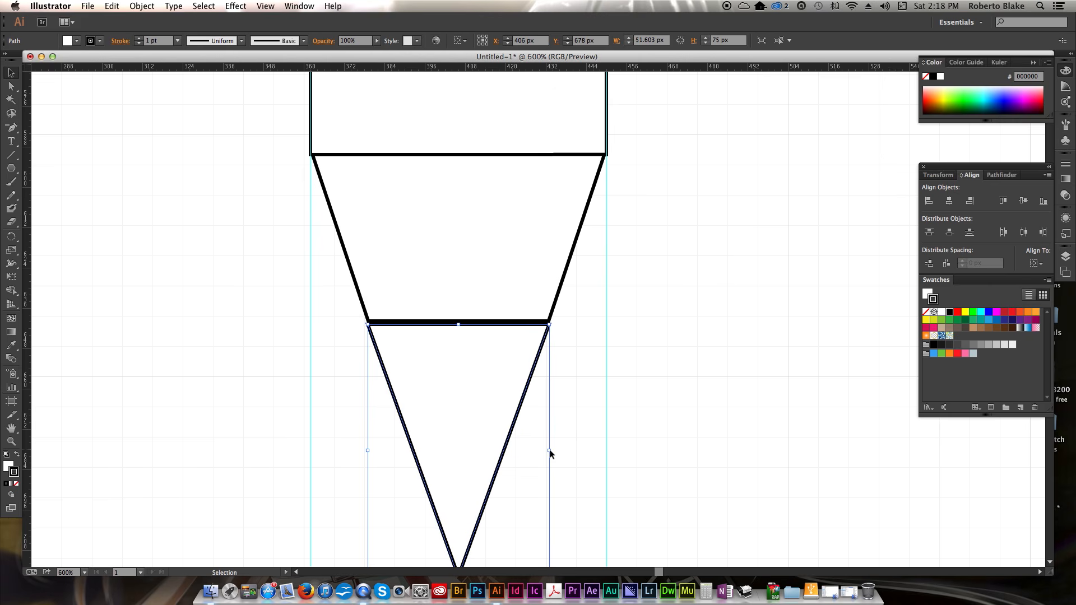
# - Readjust the trapezoid's right side so it snaps back onto the right guide
pyautogui.scroll(3, 594, 448)
pyautogui.click(563, 302)
pyautogui.moveTo(604, 284); pyautogui.dragTo(608, 284)
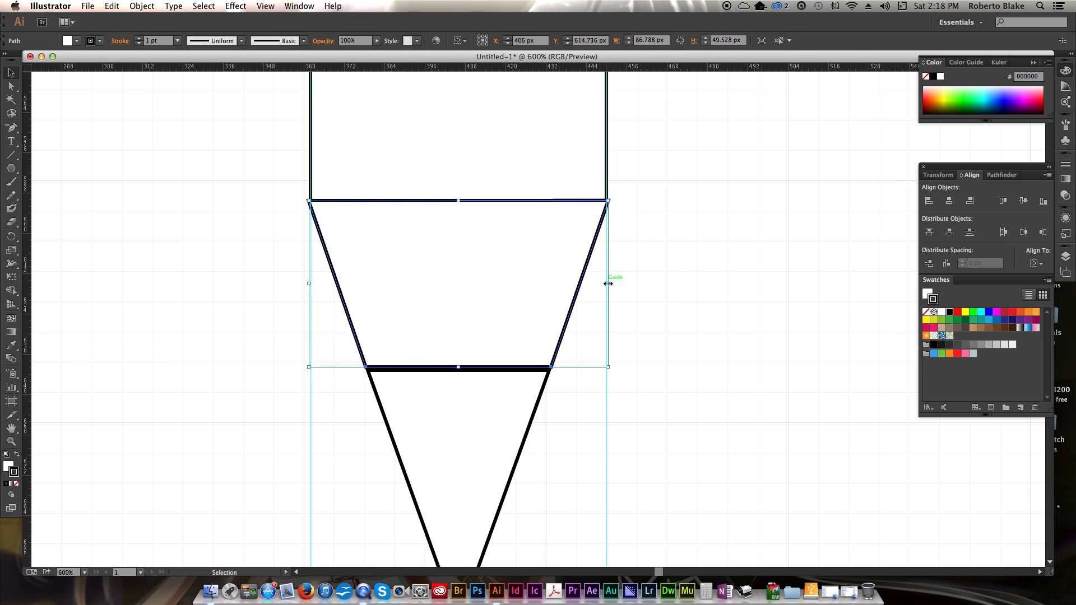
pyautogui.click(663, 284)
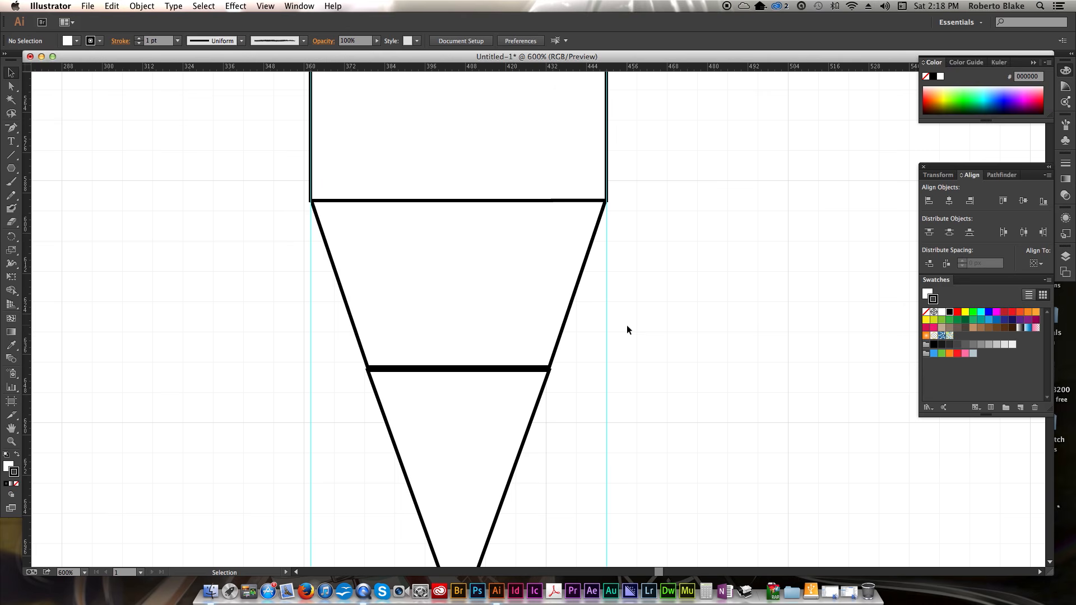
# - Nudge the triangle and then the trapezoid downward to leave small gaps between the pencil pieces
pyautogui.press('super+minus')
pyautogui.press('super+minus')
pyautogui.press('super+minus')
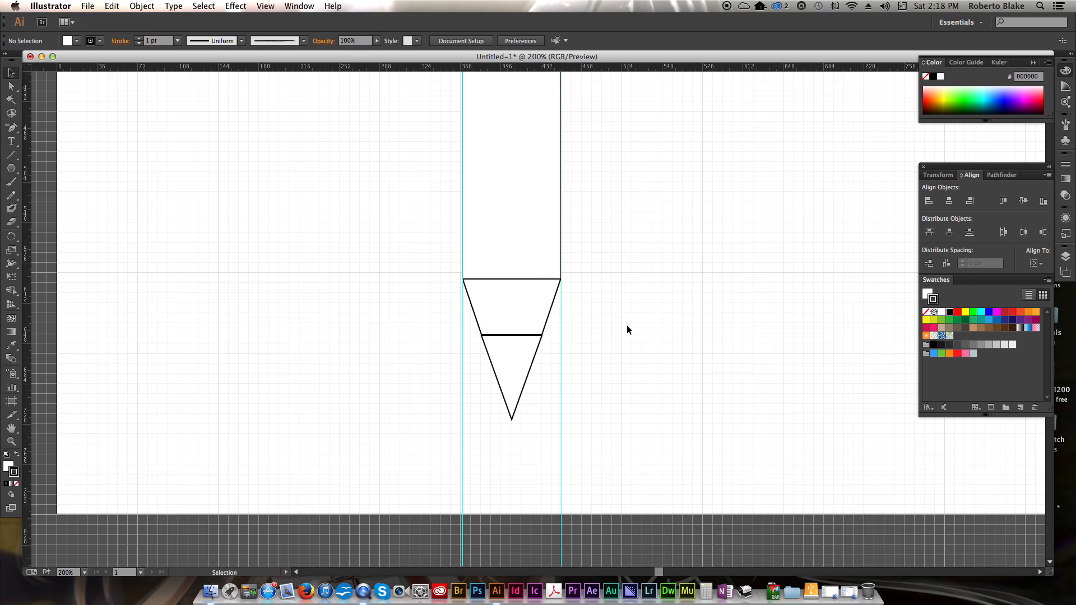
pyautogui.click(525, 375)
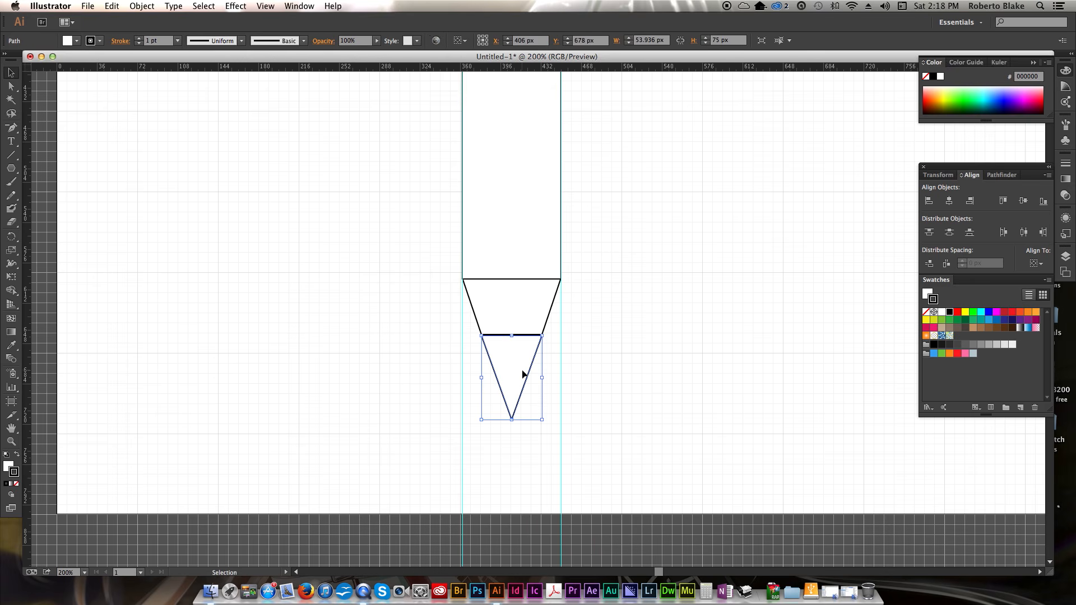
pyautogui.hotkey('shift', 'Down')
pyautogui.hotkey('shift', 'Down')
pyautogui.hotkey('shift', 'Down')
pyautogui.click(495, 320)
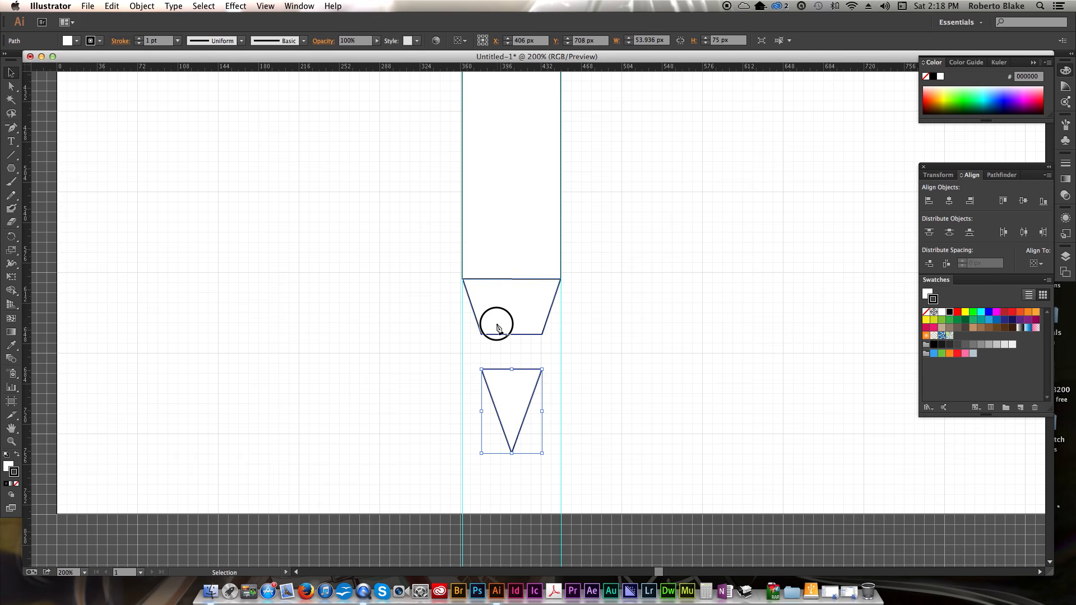
pyautogui.hotkey('shift', 'Down')
pyautogui.hotkey('shift', 'Down')
pyautogui.hotkey('shift', 'Up')
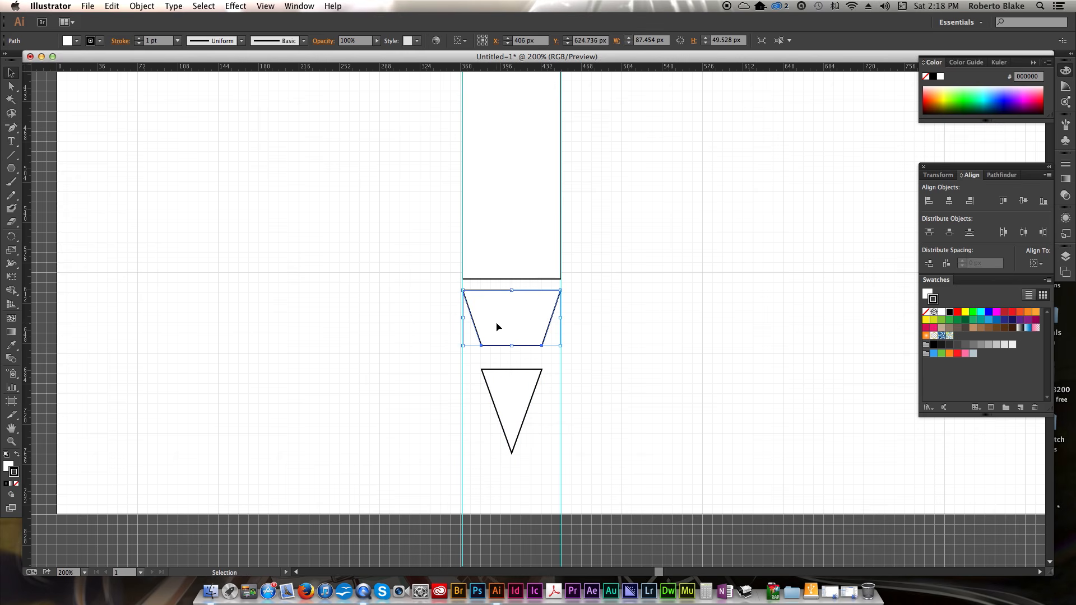
# - Reposition the body rectangle and the trapezoid to even out the gaps between the pencil pieces
pyautogui.moveTo(500, 323); pyautogui.dragTo(538, 346)
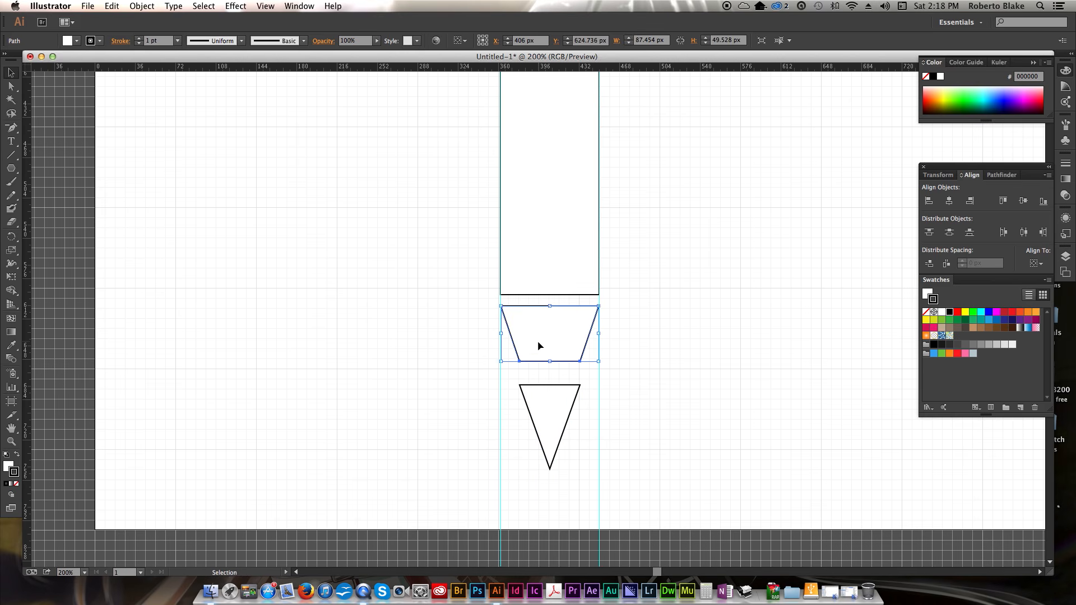
pyautogui.click(540, 257)
pyautogui.moveTo(539, 258); pyautogui.dragTo(654, 305)
pyautogui.press('Up')
pyautogui.click(697, 308)
pyautogui.moveTo(613, 418); pyautogui.dragTo(613, 398)
pyautogui.click(690, 402)
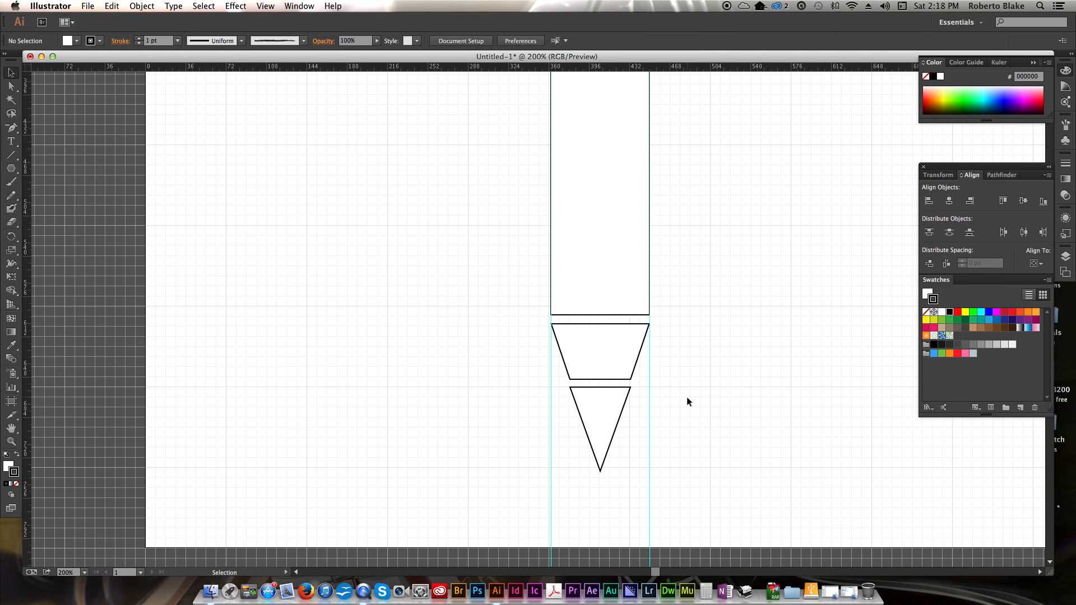
# - Duplicate the body rectangle above it and shorten the copy into a thin band about 25 px tall
pyautogui.scroll(8, 688, 402)
pyautogui.scroll(-2, 687, 402)
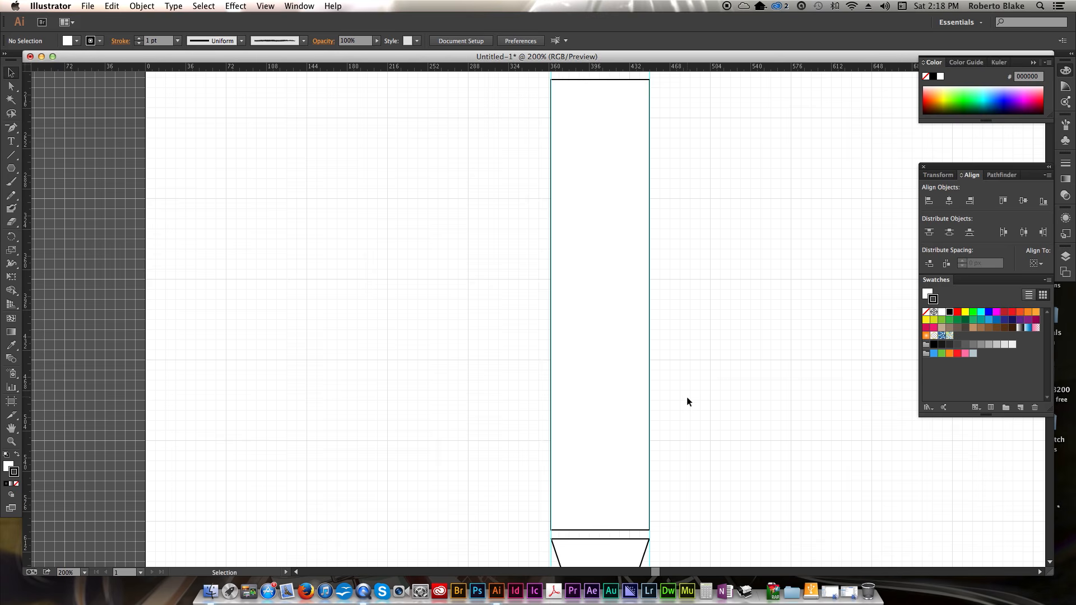
pyautogui.press('super+minus')
pyautogui.press('super+minus')
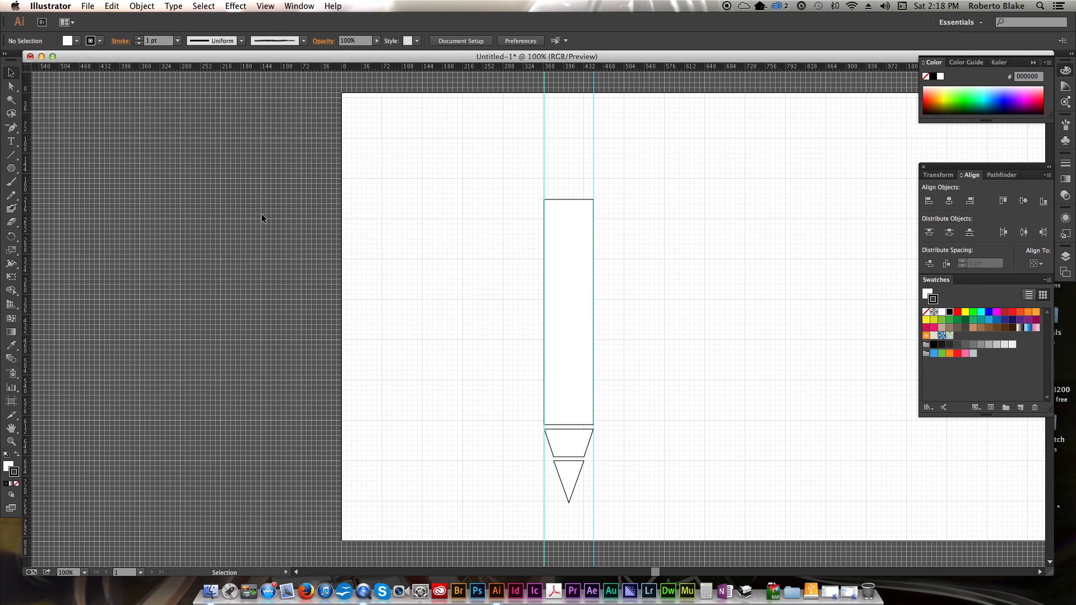
pyautogui.click(581, 254)
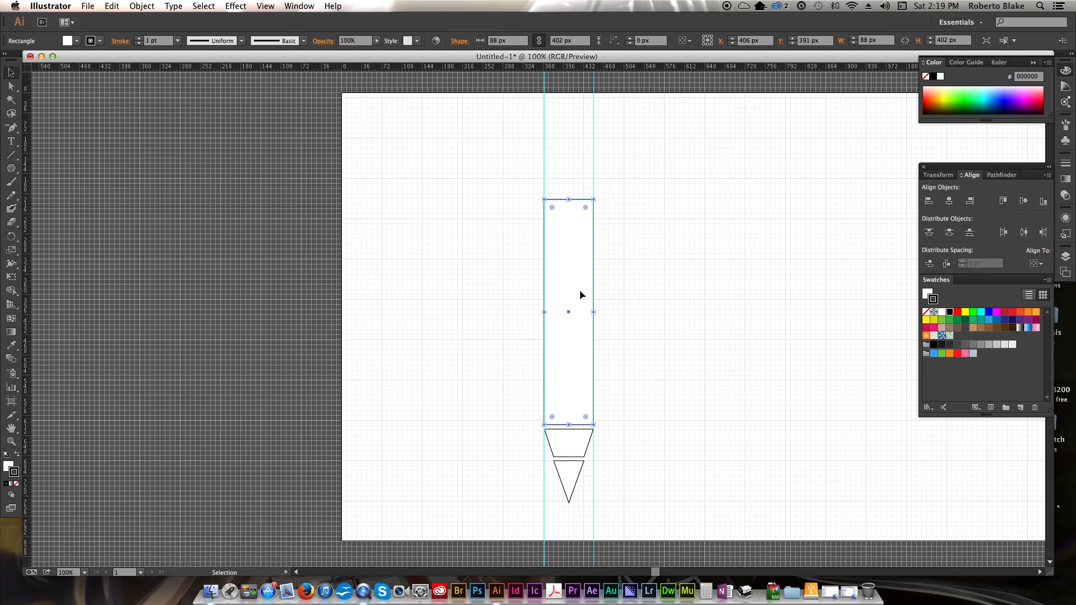
pyautogui.moveTo(579, 299); pyautogui.dragTo(577, 194)
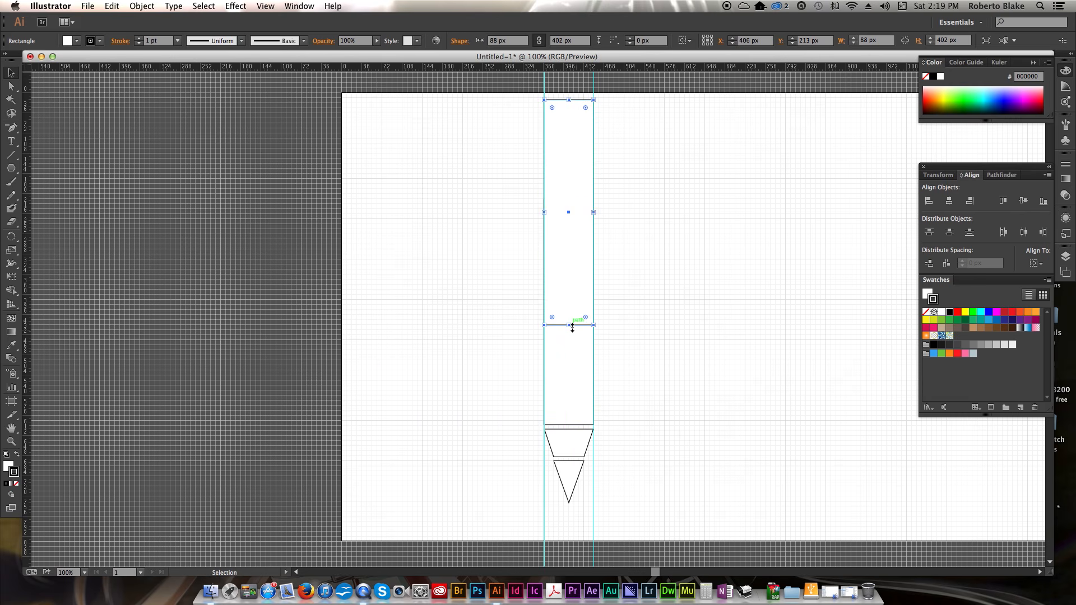
pyautogui.moveTo(571, 327); pyautogui.dragTo(567, 219)
pyautogui.hotkey('shift', 'Up')
pyautogui.hotkey('shift', 'Up')
pyautogui.hotkey('shift', 'Up')
pyautogui.hotkey('shift', 'Up')
pyautogui.hotkey('shift', 'Up')
pyautogui.hotkey('shift', 'Up')
pyautogui.hotkey('shift', 'Down')
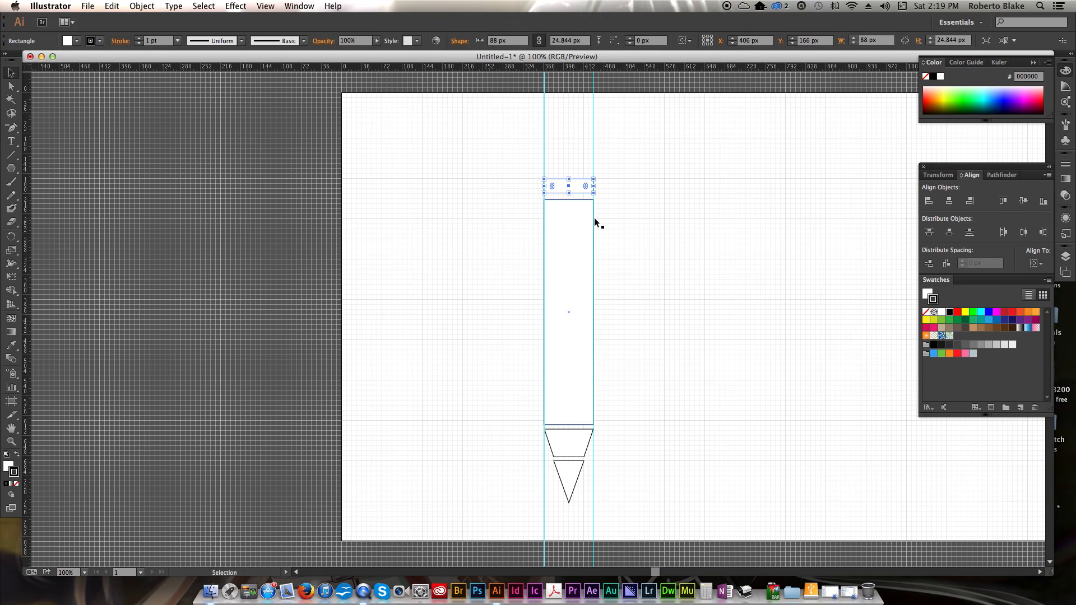
# - Duplicate the thin band upward and stretch the new copy taller to form the eraser
pyautogui.click(635, 191)
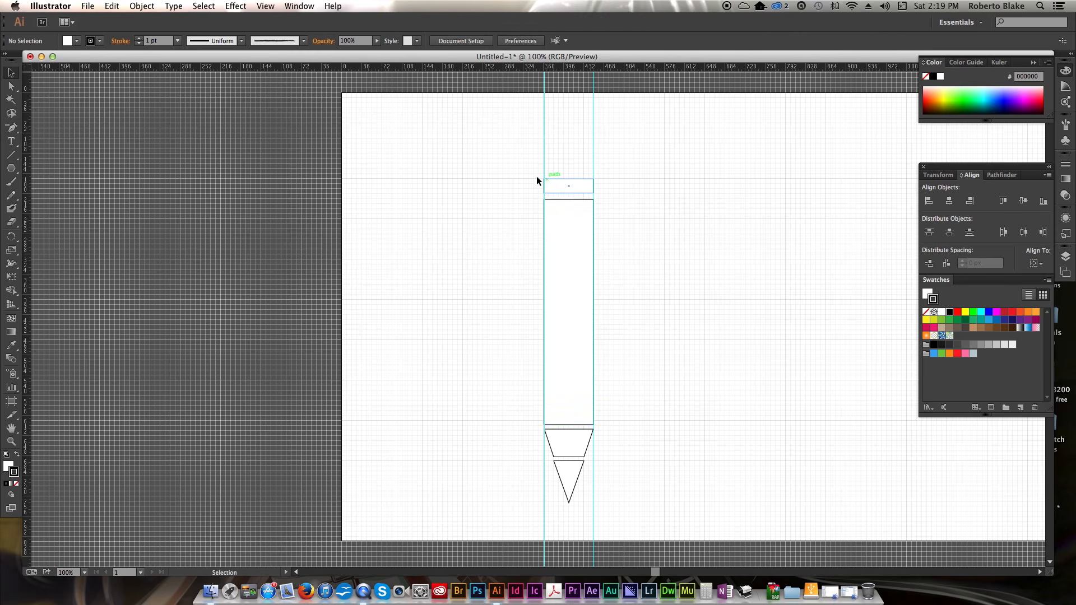
pyautogui.click(587, 190)
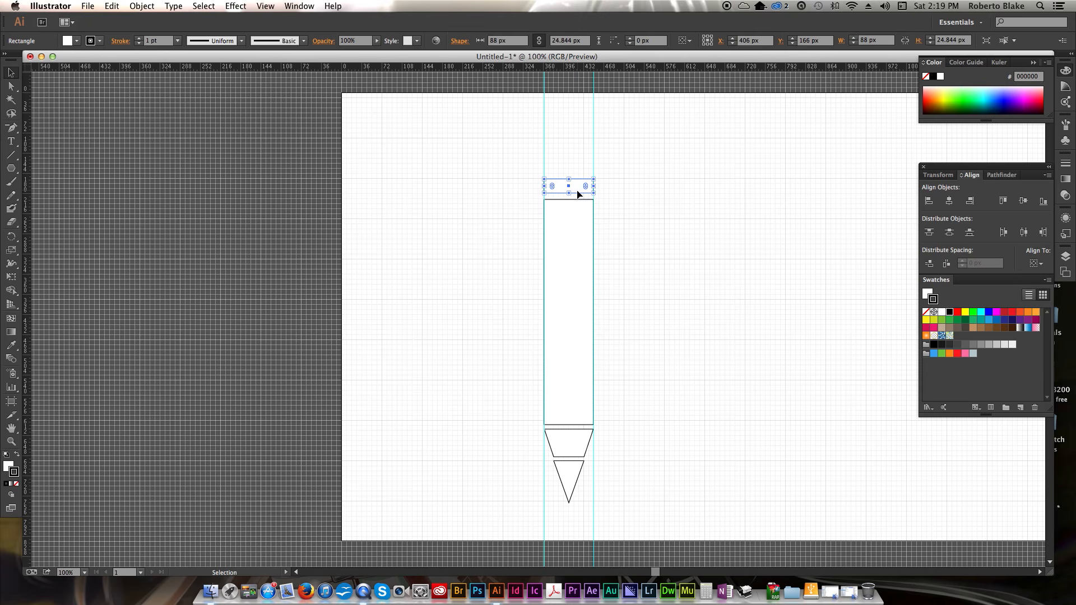
pyautogui.hotkey('alt', 'Up')
pyautogui.hotkey('shift', 'Up')
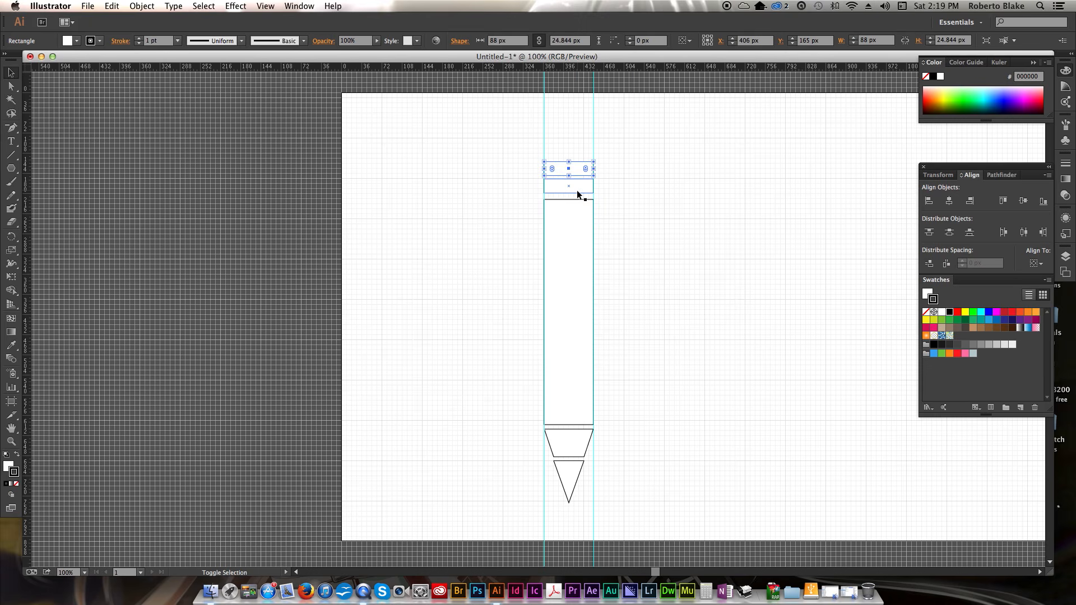
pyautogui.hotkey('shift', 'Up')
pyautogui.press('Down')
pyautogui.press('Down')
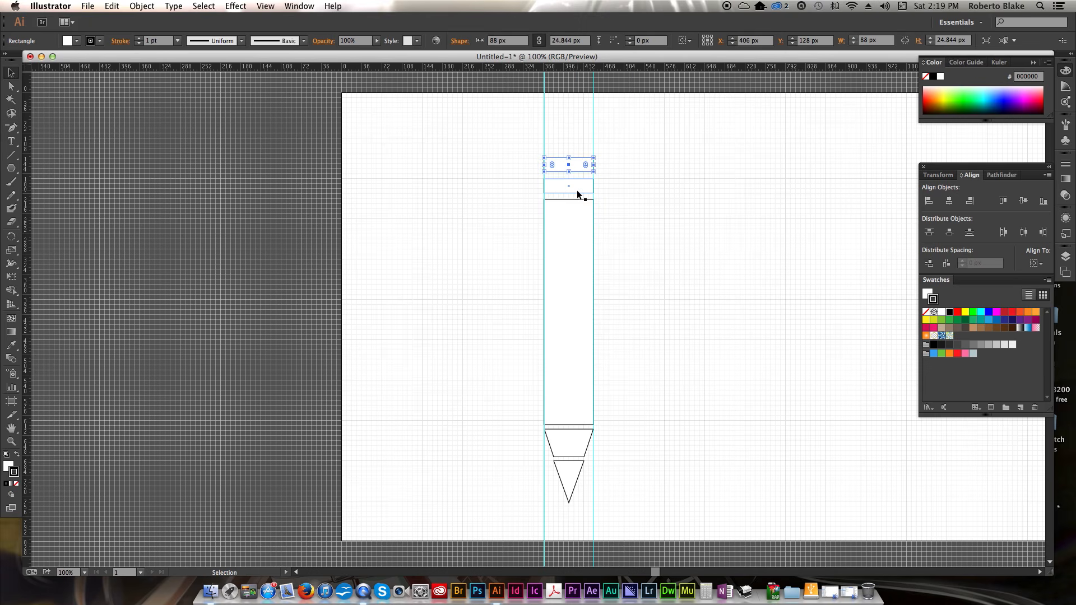
pyautogui.moveTo(569, 158); pyautogui.dragTo(567, 133)
pyautogui.click(657, 146)
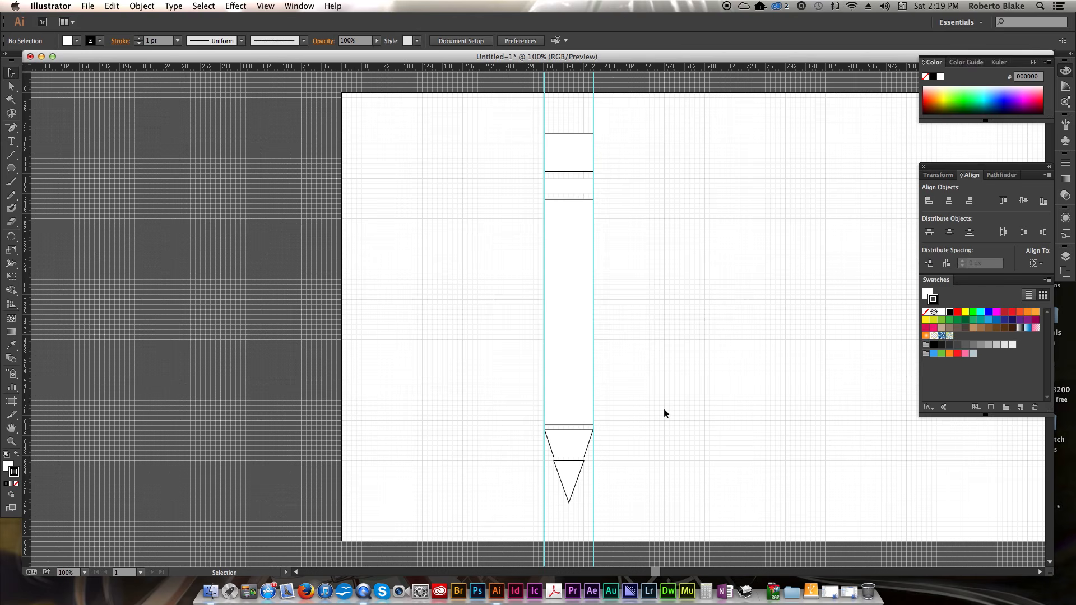
# - Fill the trapezoid with the light brown swatch C69C6D
pyautogui.click(6, 468)
pyautogui.click(580, 441)
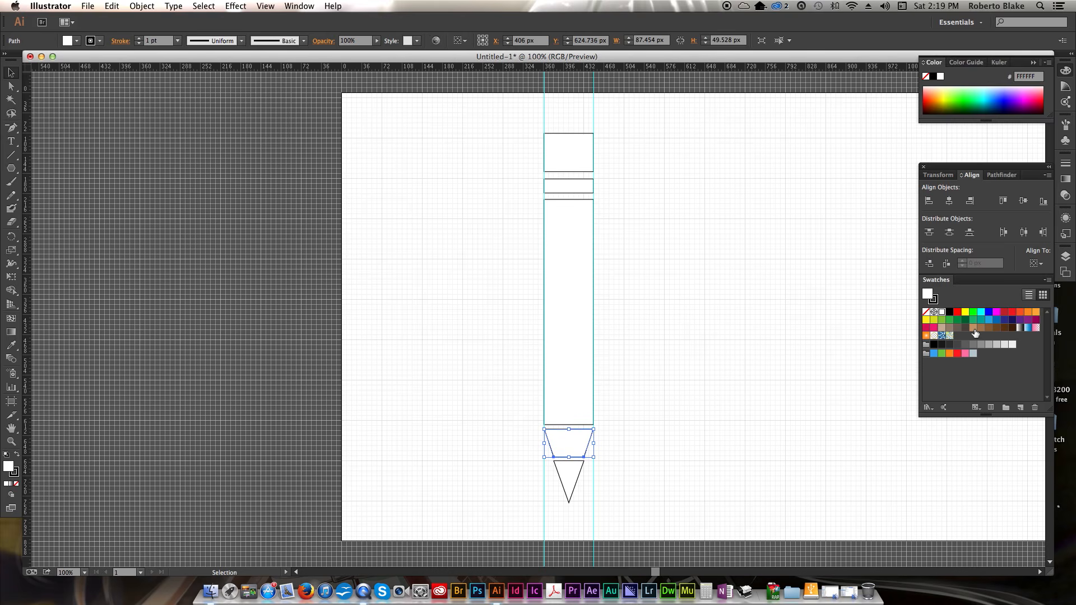
pyautogui.click(973, 328)
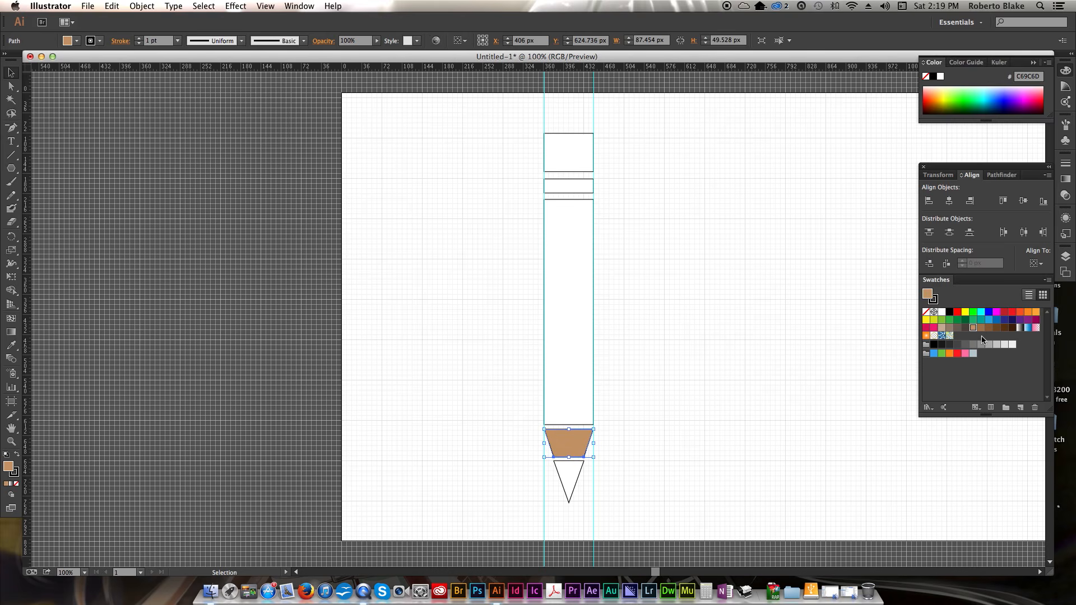
pyautogui.click(749, 364)
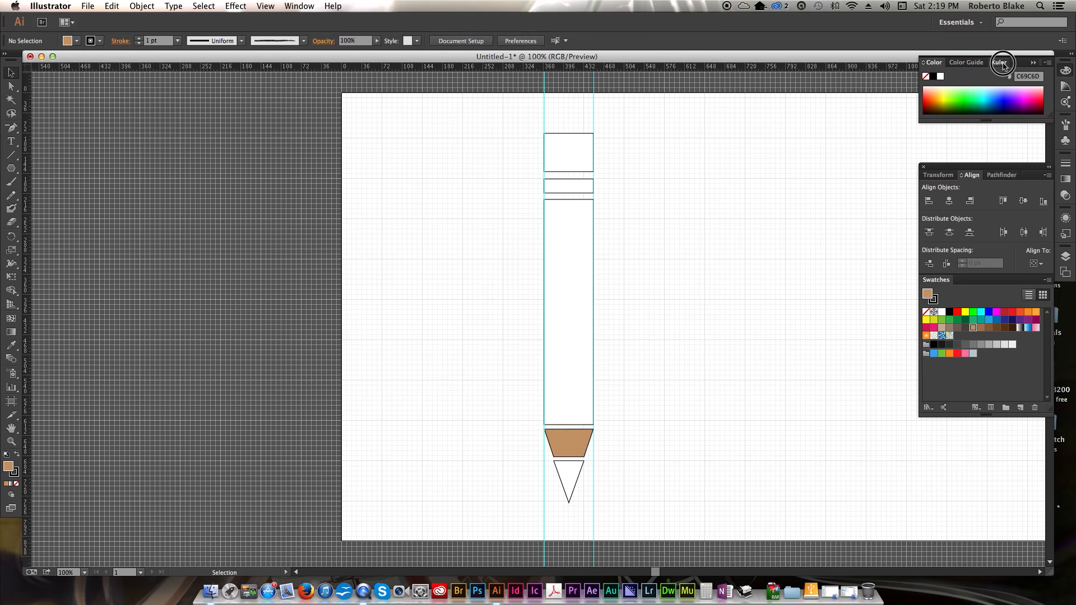
# - Fill the long body rectangle with an orange swatch
pyautogui.click(999, 62)
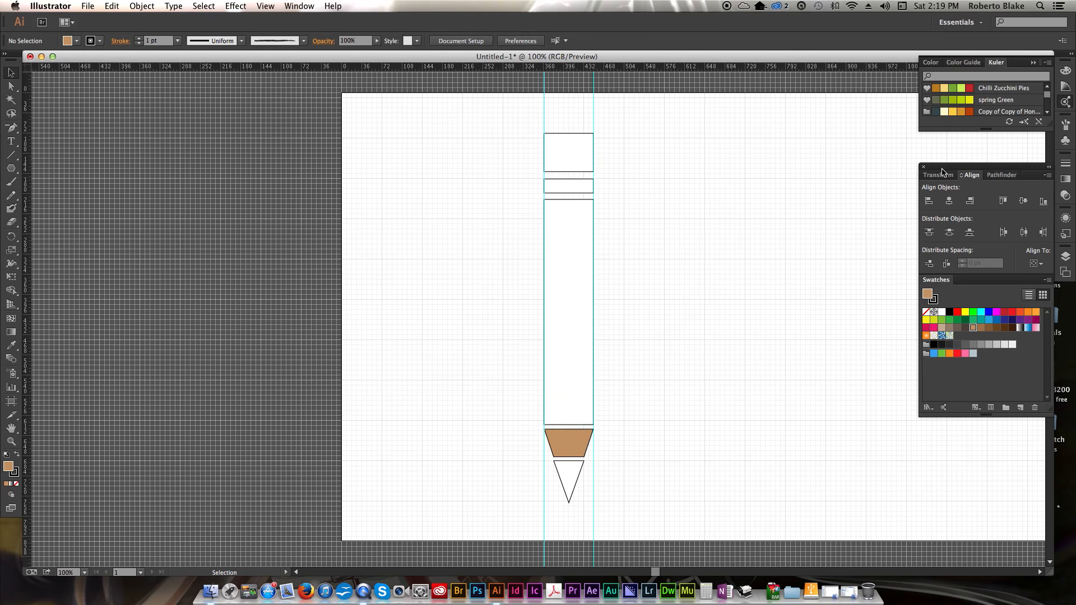
pyautogui.click(569, 343)
pyautogui.click(1036, 312)
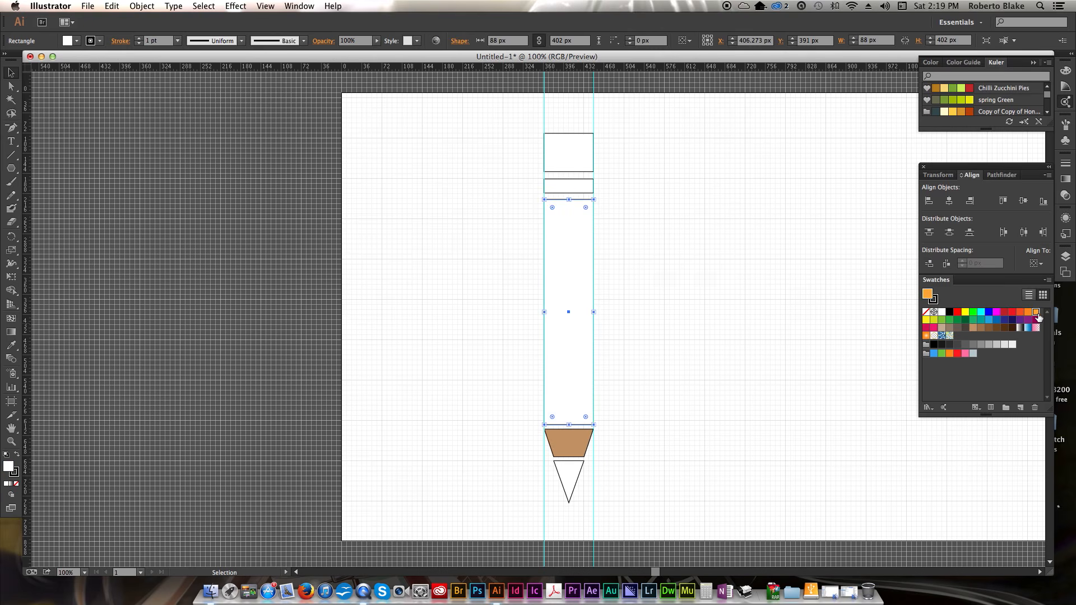
pyautogui.click(752, 342)
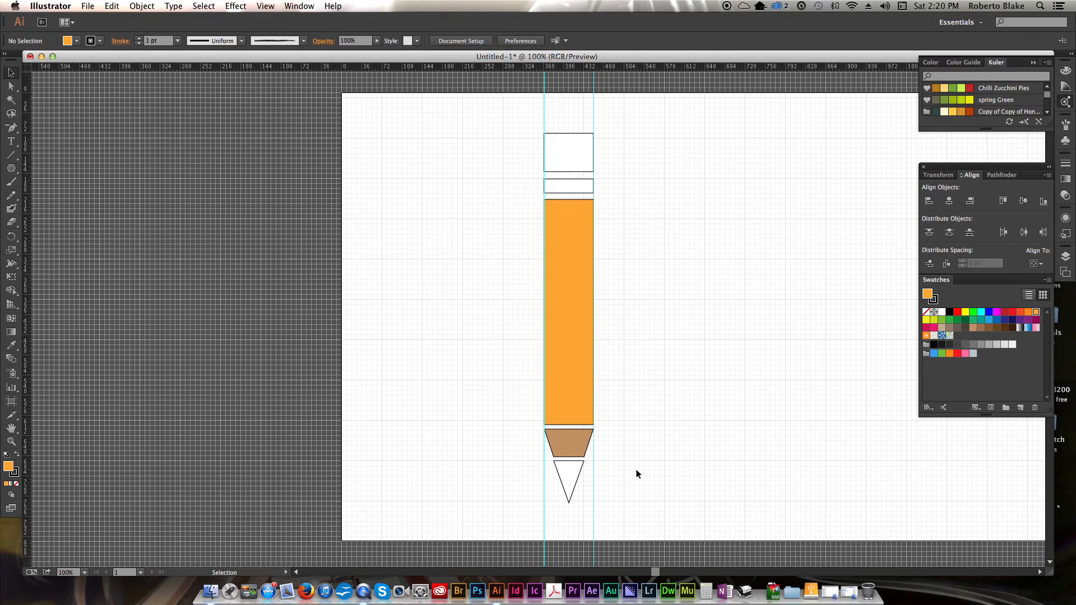
# - Fill the triangular tip with black
pyautogui.scroll(-1, 637, 474)
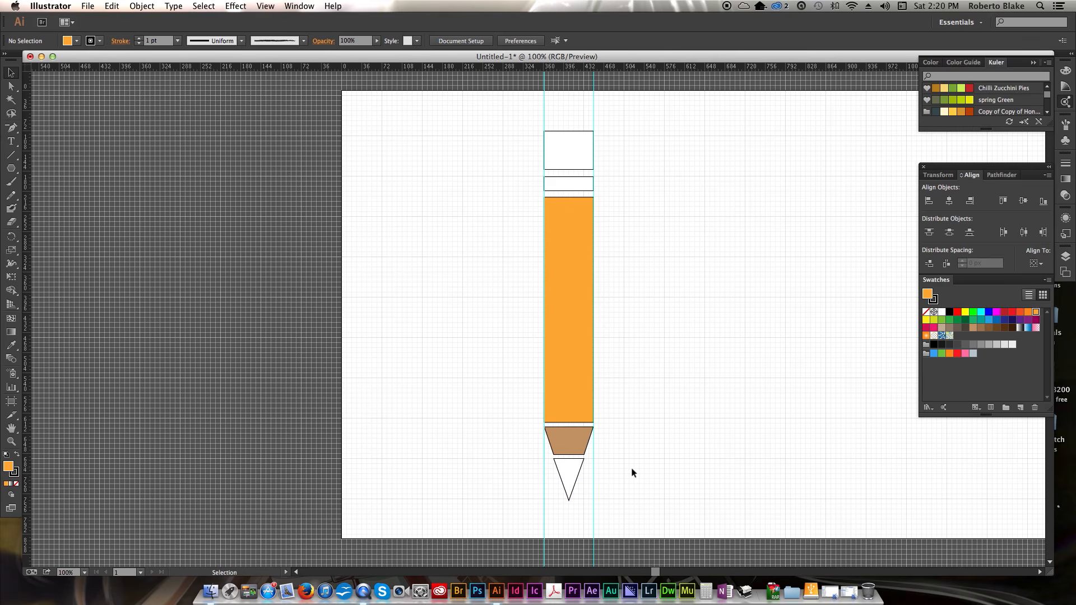
pyautogui.scroll(1, 542, 480)
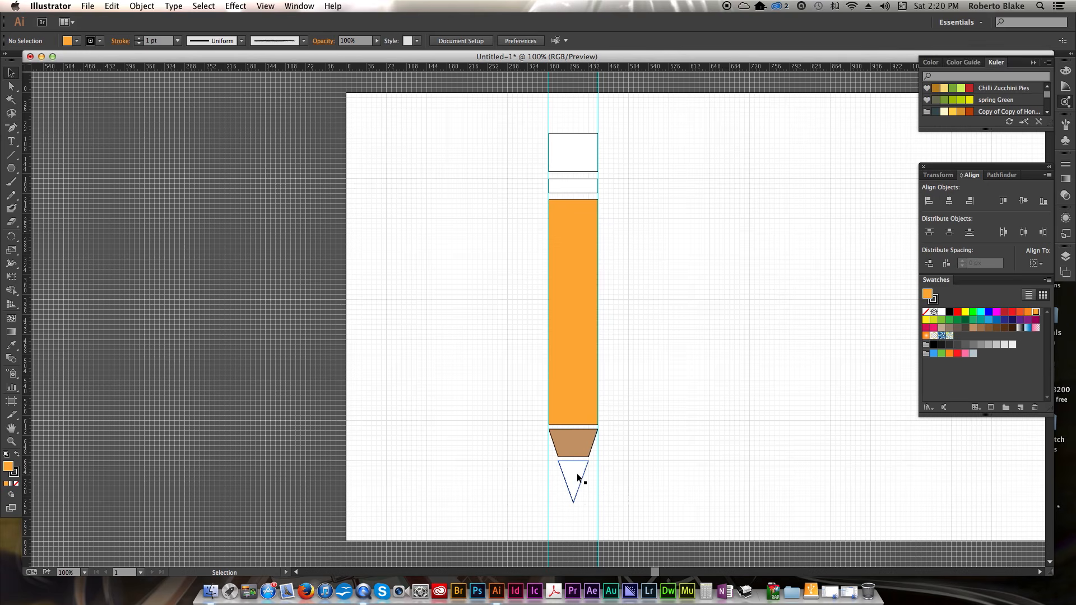
pyautogui.click(578, 473)
pyautogui.click(952, 312)
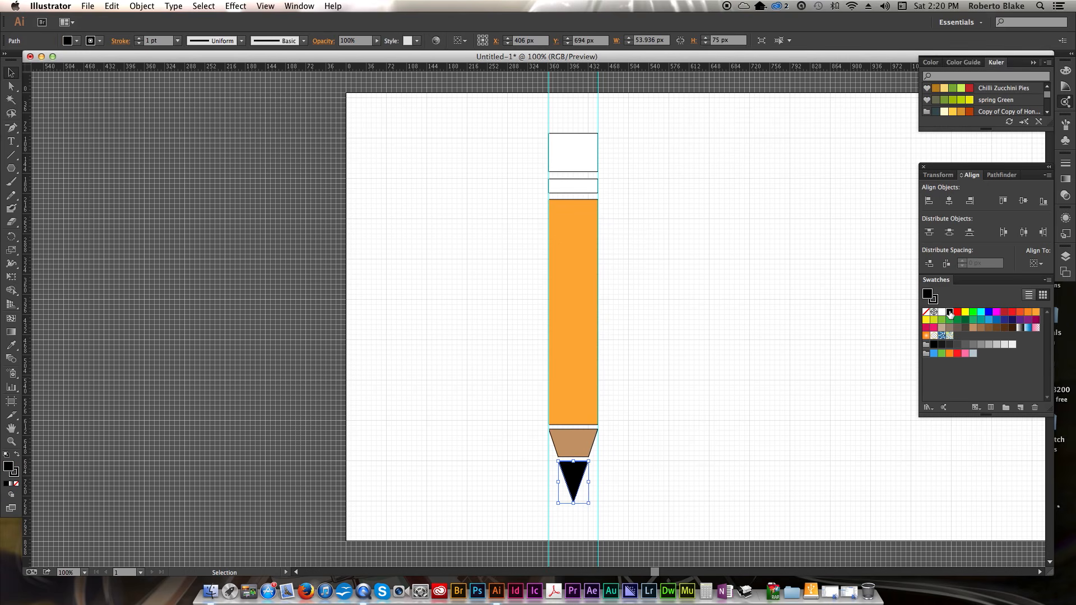
pyautogui.click(692, 351)
# - Fill the eraser rectangle with magenta and the thin band below it with light grey (R=179 G=179 B=179)
pyautogui.click(581, 162)
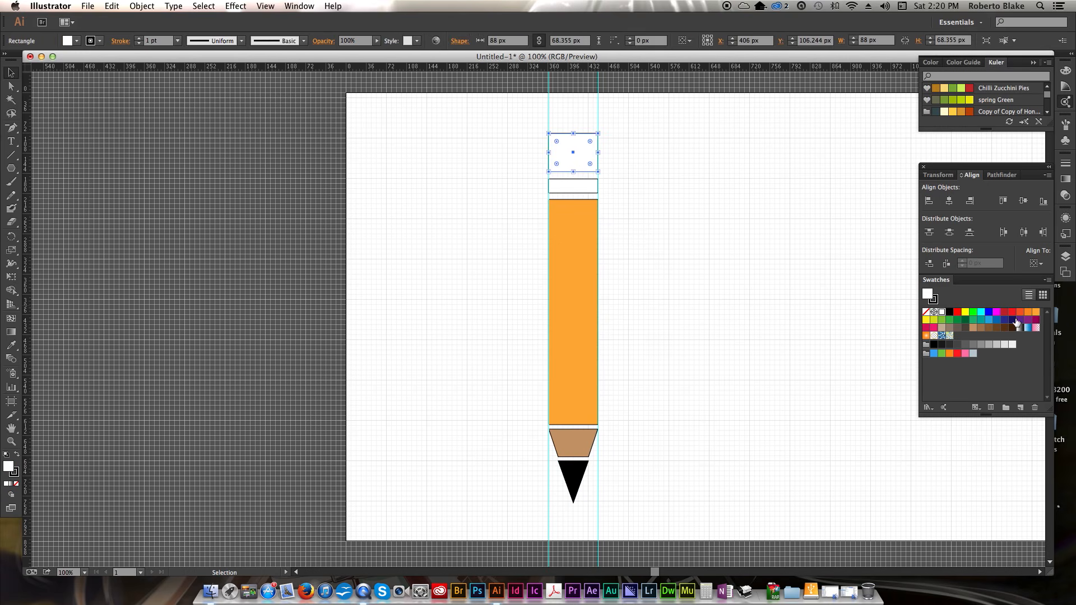
pyautogui.click(997, 313)
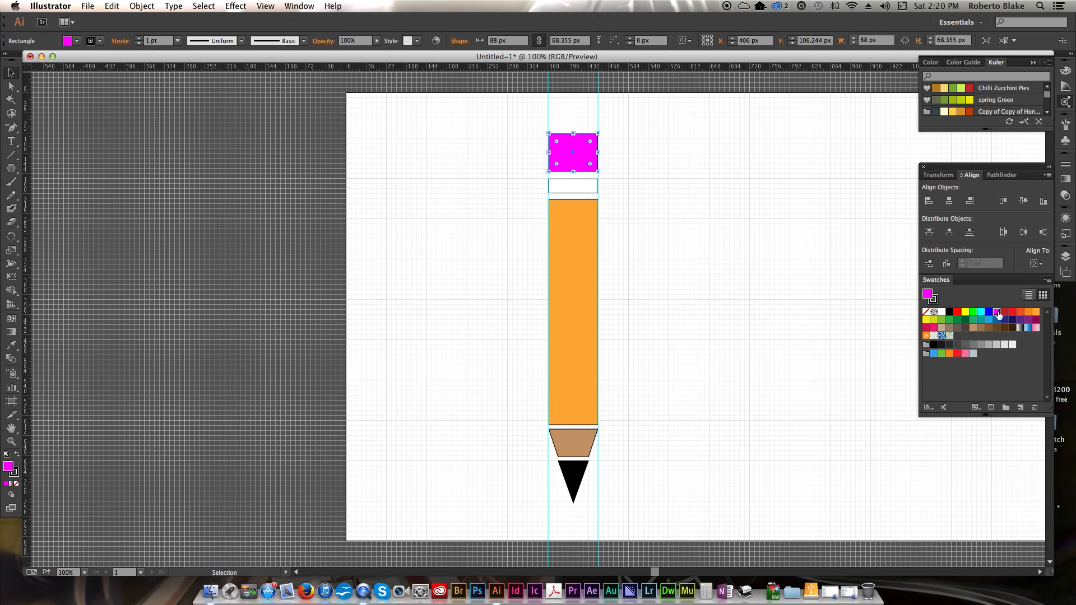
pyautogui.click(628, 197)
pyautogui.click(589, 190)
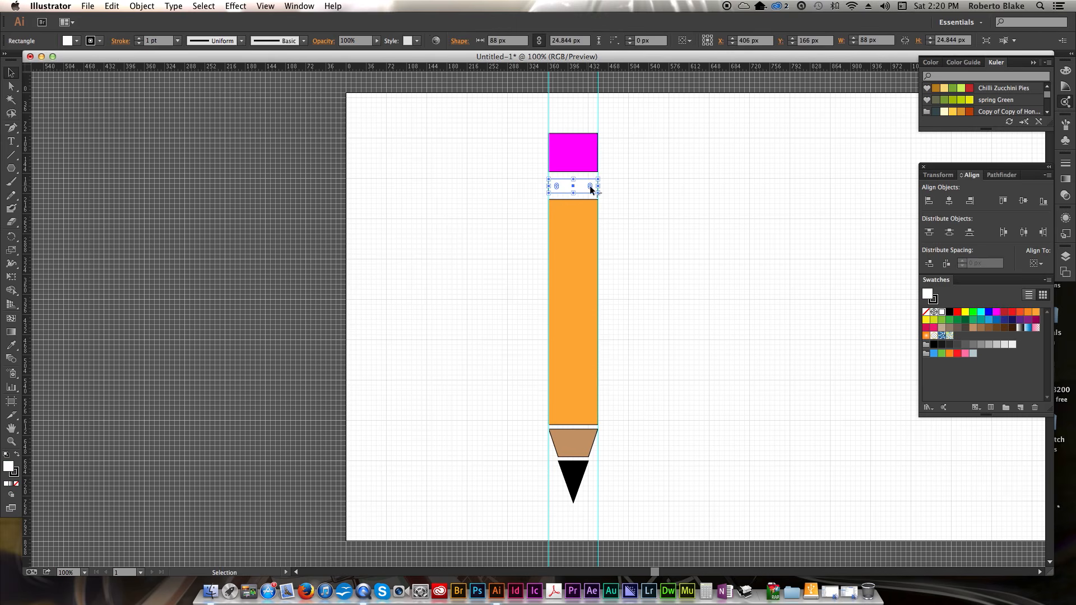
pyautogui.click(990, 345)
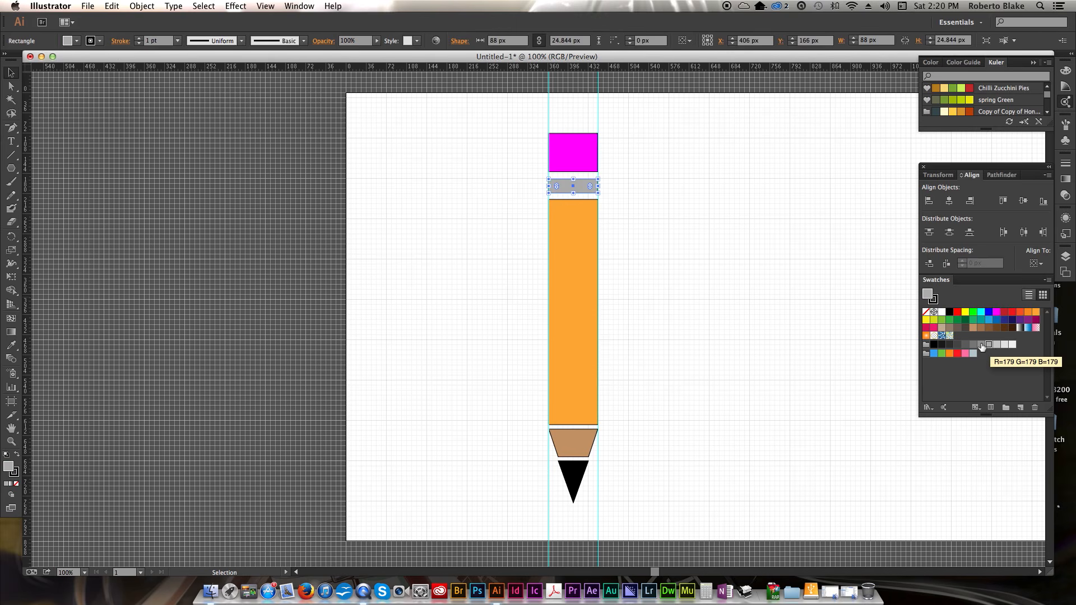
pyautogui.click(743, 285)
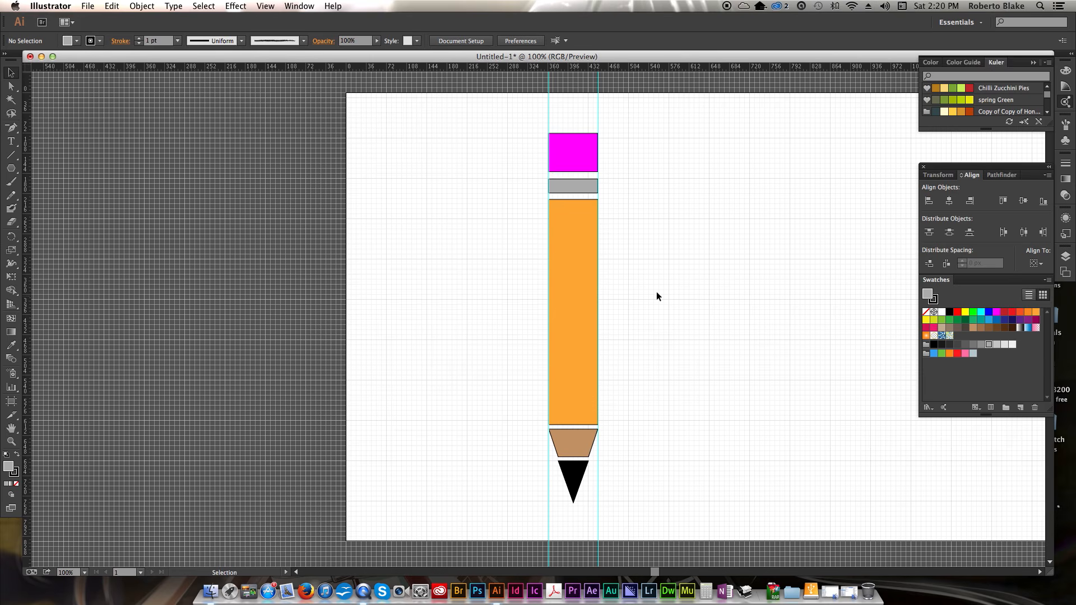
# - Build a linear orange gradient from two orange swatches, darken one stop to FF741E, and apply it to the long body rectangle
pyautogui.click(577, 161)
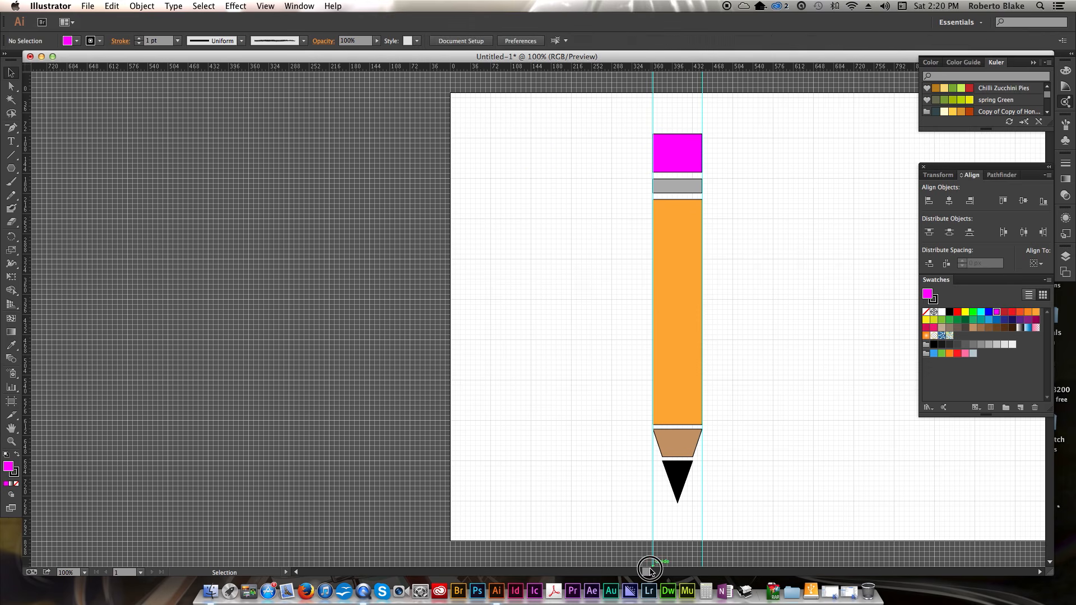
pyautogui.moveTo(649, 572); pyautogui.dragTo(657, 570)
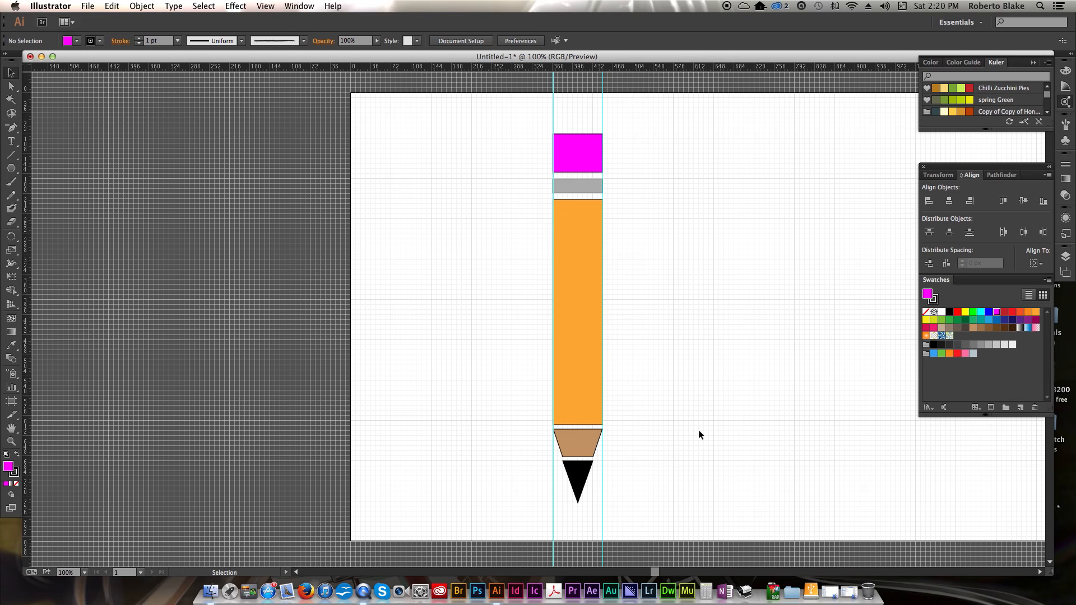
pyautogui.hscroll(1, 768, 349)
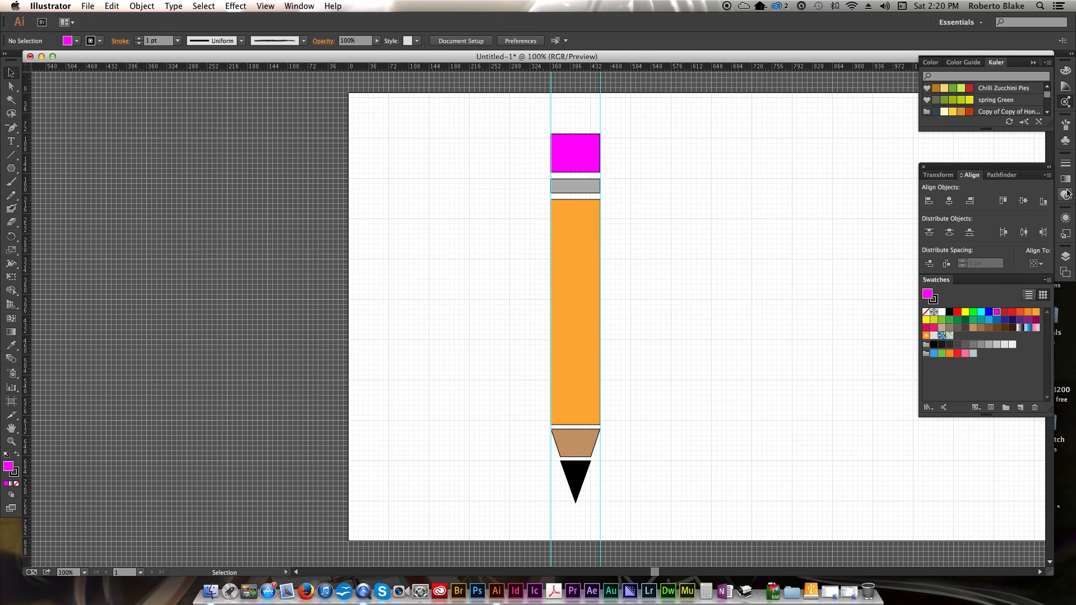
pyautogui.click(1070, 181)
pyautogui.click(921, 245)
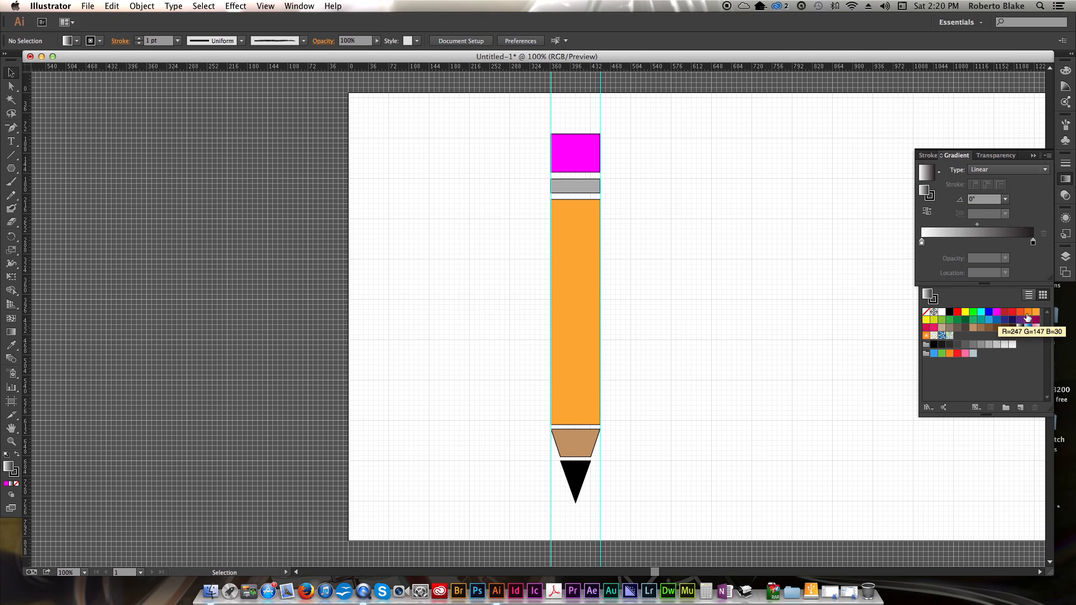
pyautogui.hotkey('shift', 'F7')
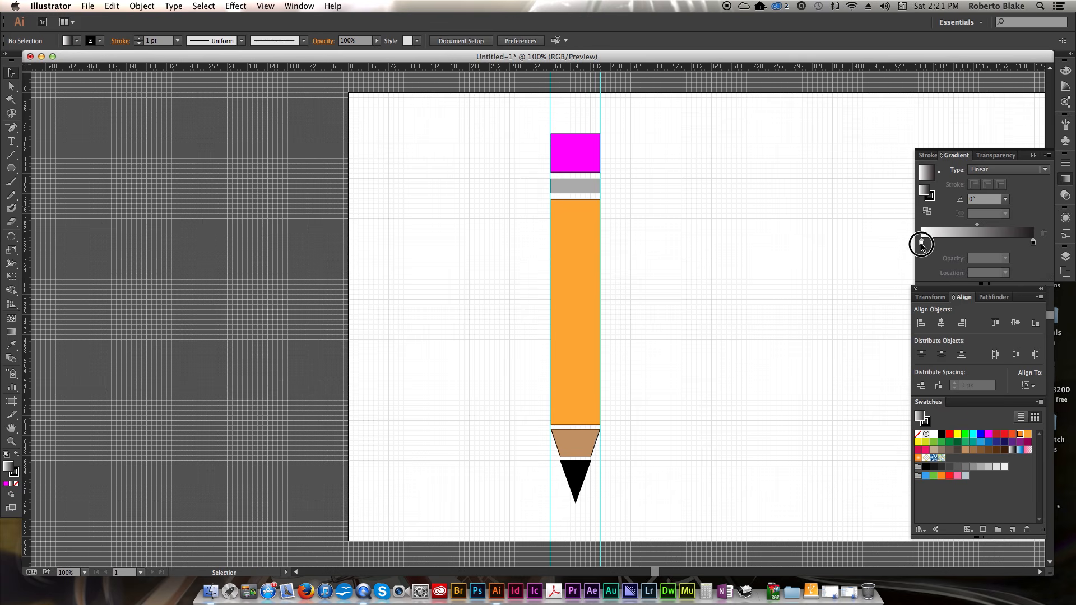
pyautogui.moveTo(1021, 434); pyautogui.dragTo(922, 242)
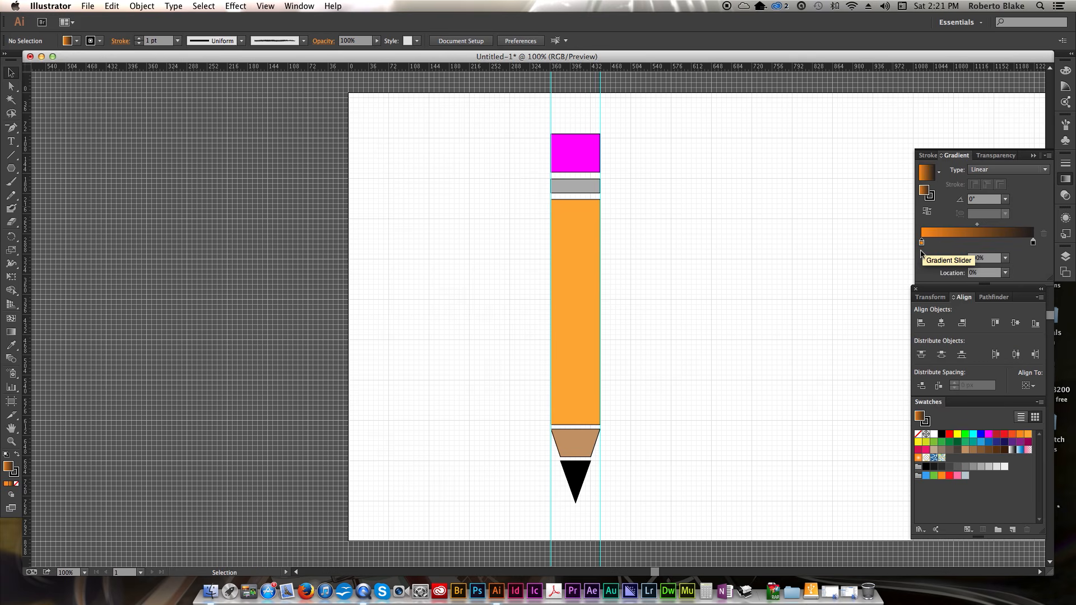
pyautogui.moveTo(943, 476); pyautogui.dragTo(1034, 243)
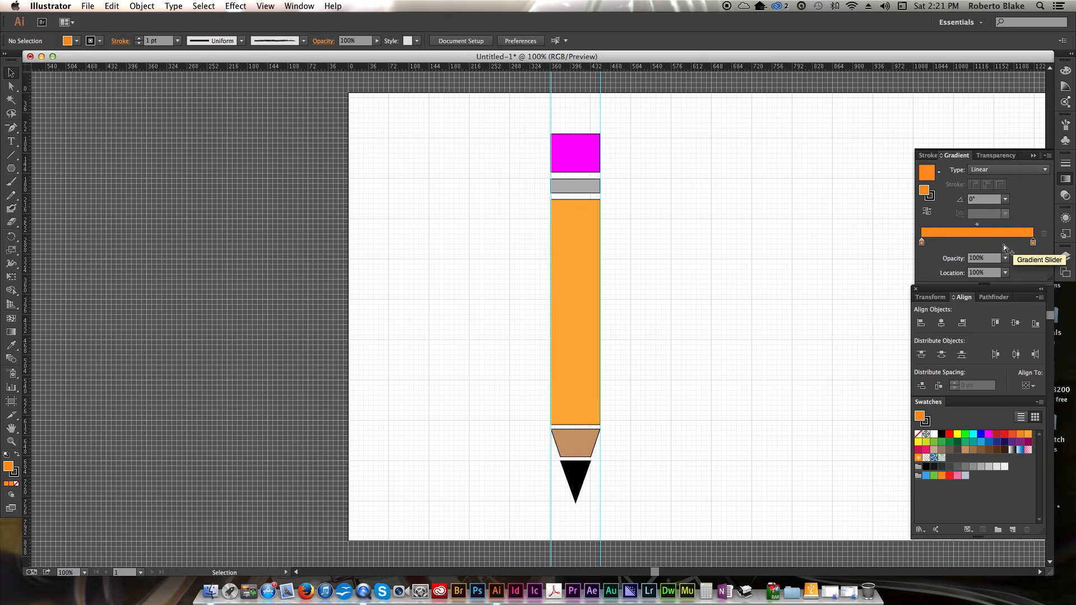
pyautogui.moveTo(992, 233)
pyautogui.mouseDown()
pyautogui.moveTo(684, 270)
pyautogui.moveTo(594, 322)
pyautogui.mouseUp()
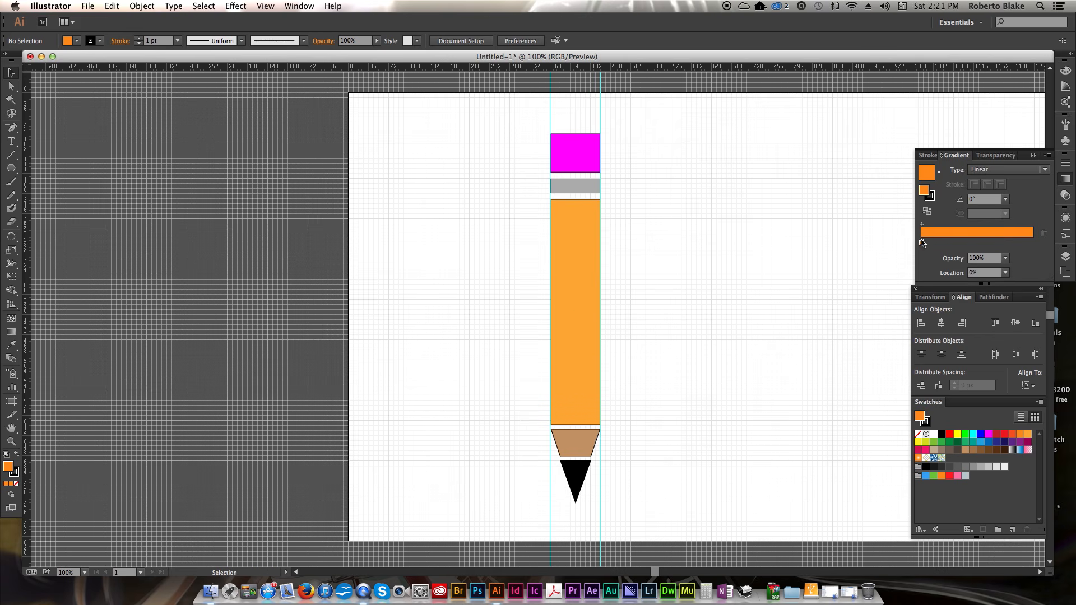
pyautogui.click(1008, 244)
pyautogui.doubleClick(1008, 244)
pyautogui.moveTo(979, 305); pyautogui.dragTo(967, 307)
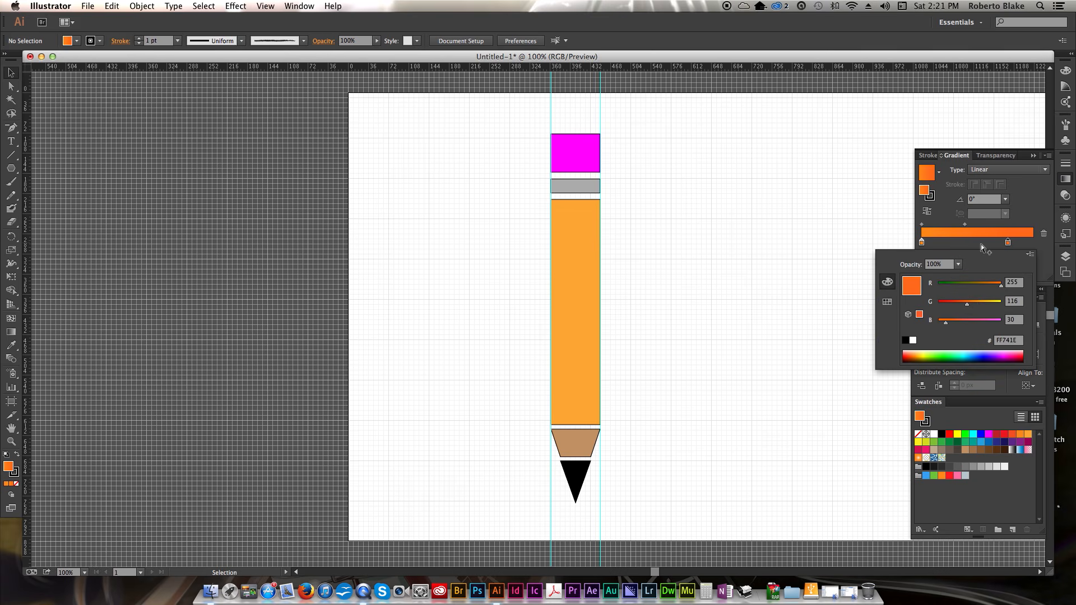
pyautogui.click(1022, 187)
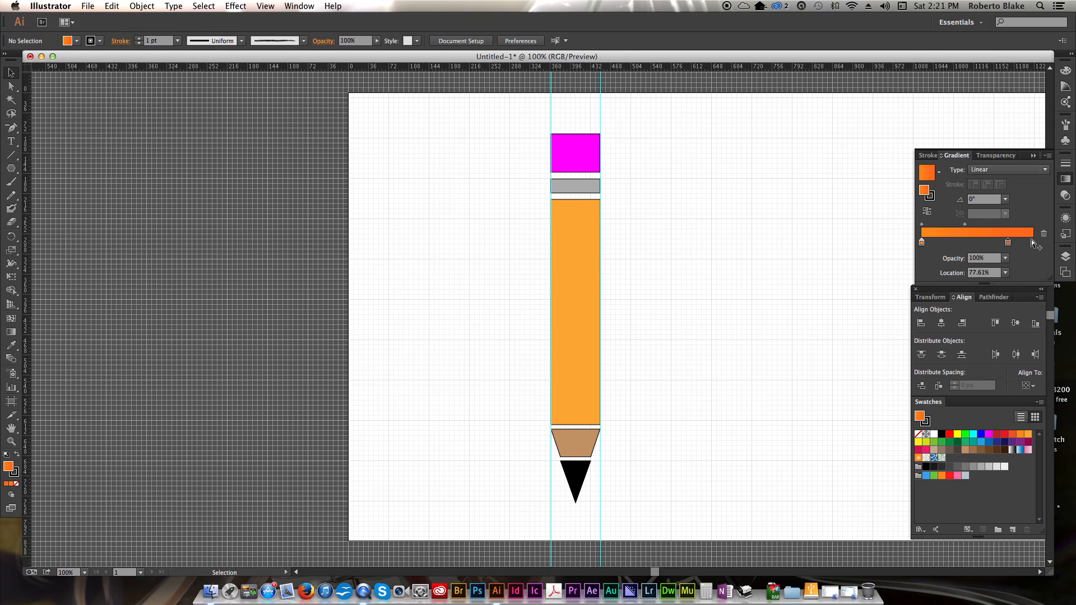
pyautogui.moveTo(935, 178)
pyautogui.mouseDown()
pyautogui.moveTo(459, 384)
pyautogui.moveTo(580, 352)
pyautogui.mouseUp()
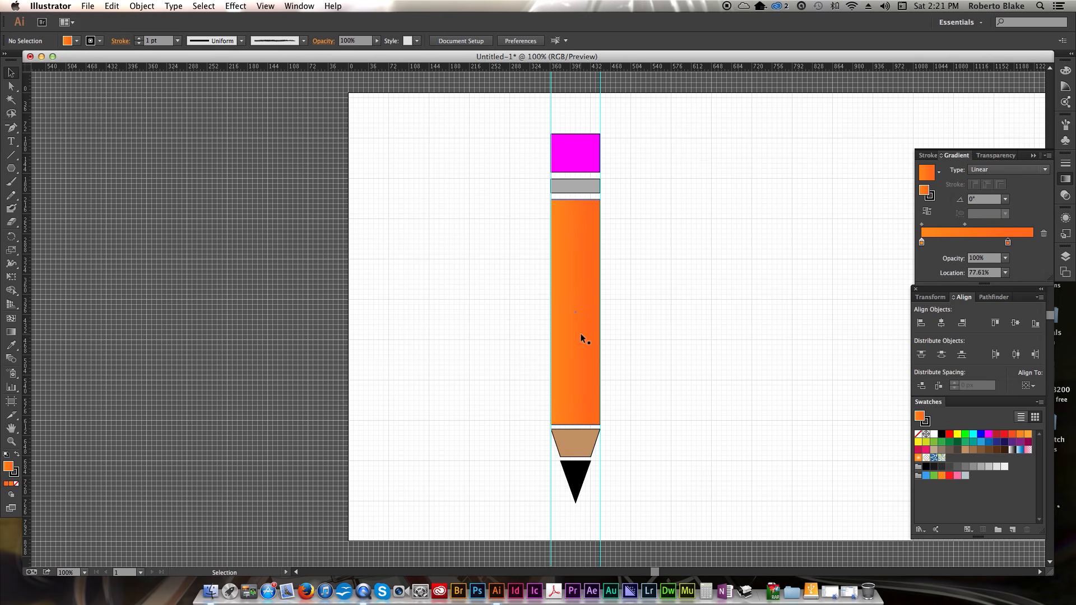
# - Edit the body's gradient: set the angle to 0° and move the midpoint to about 79%
pyautogui.click(589, 329)
pyautogui.doubleClick(922, 245)
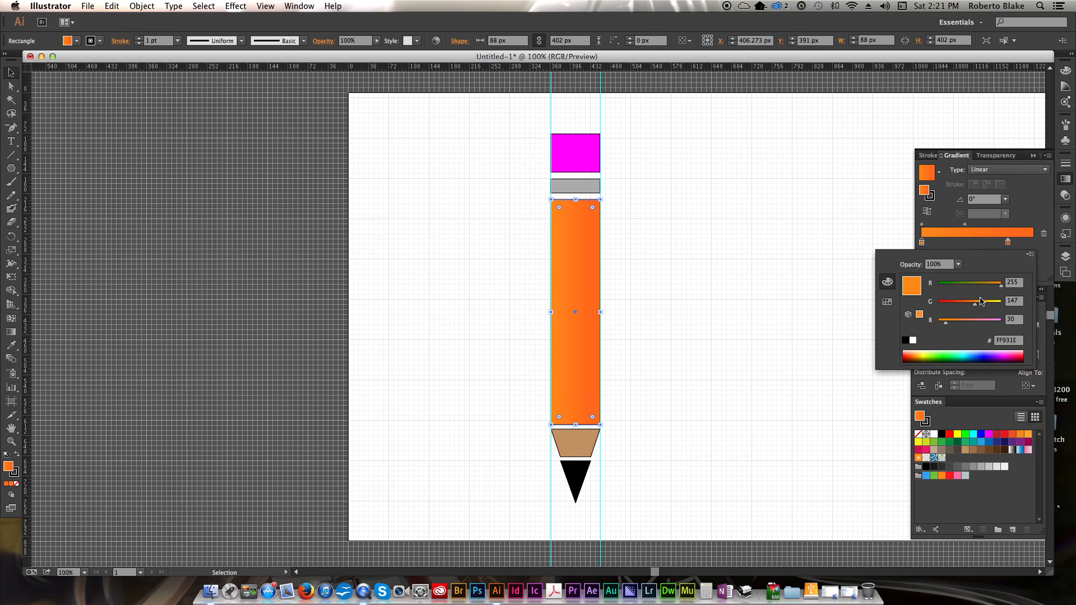
pyautogui.moveTo(975, 305); pyautogui.dragTo(983, 305)
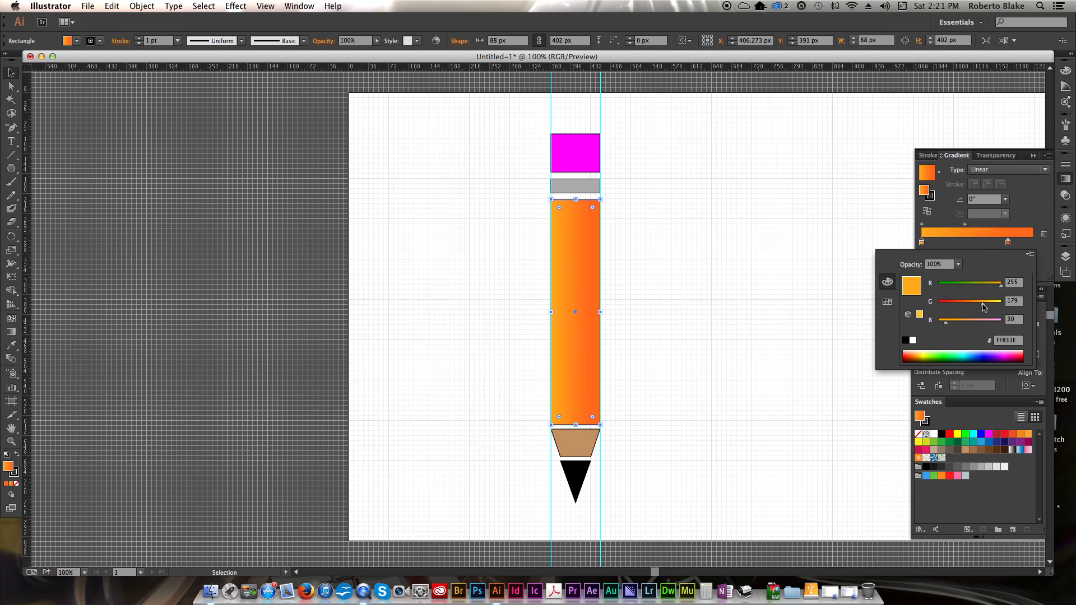
pyautogui.click(1008, 243)
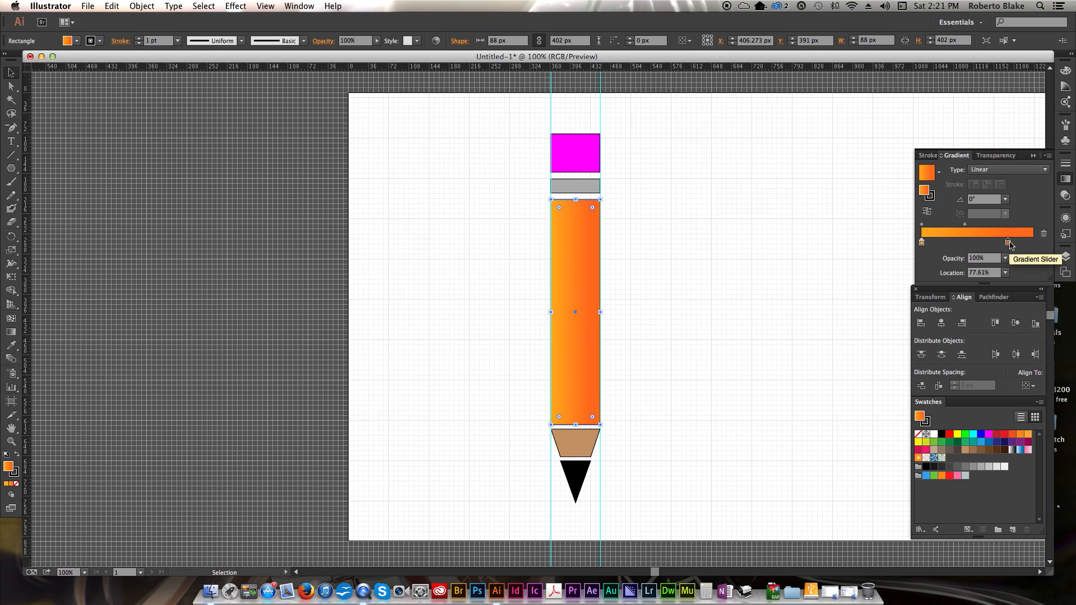
pyautogui.click(1005, 199)
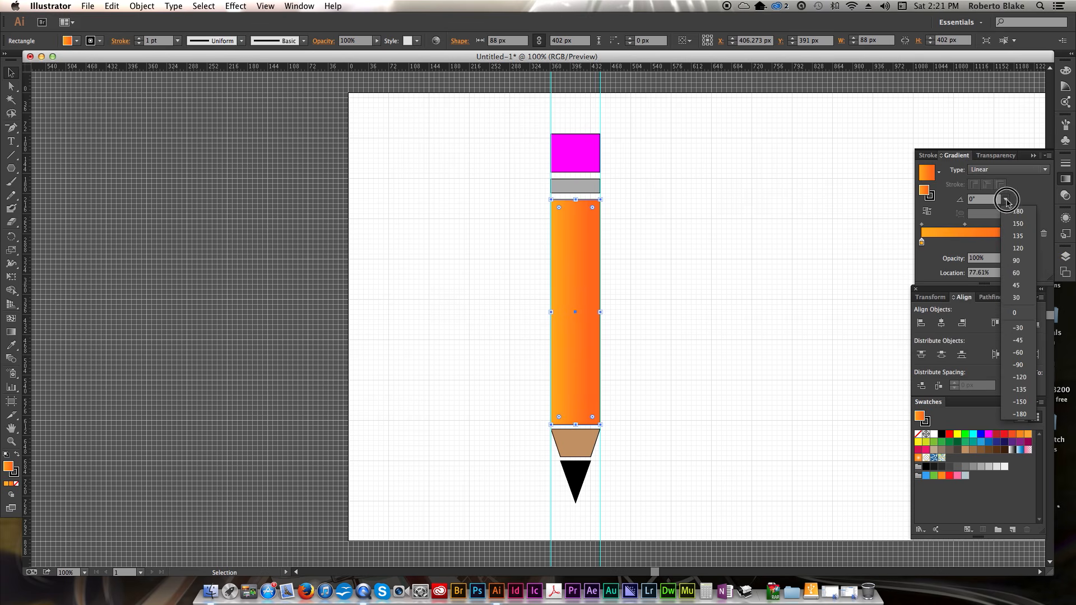
pyautogui.click(1018, 308)
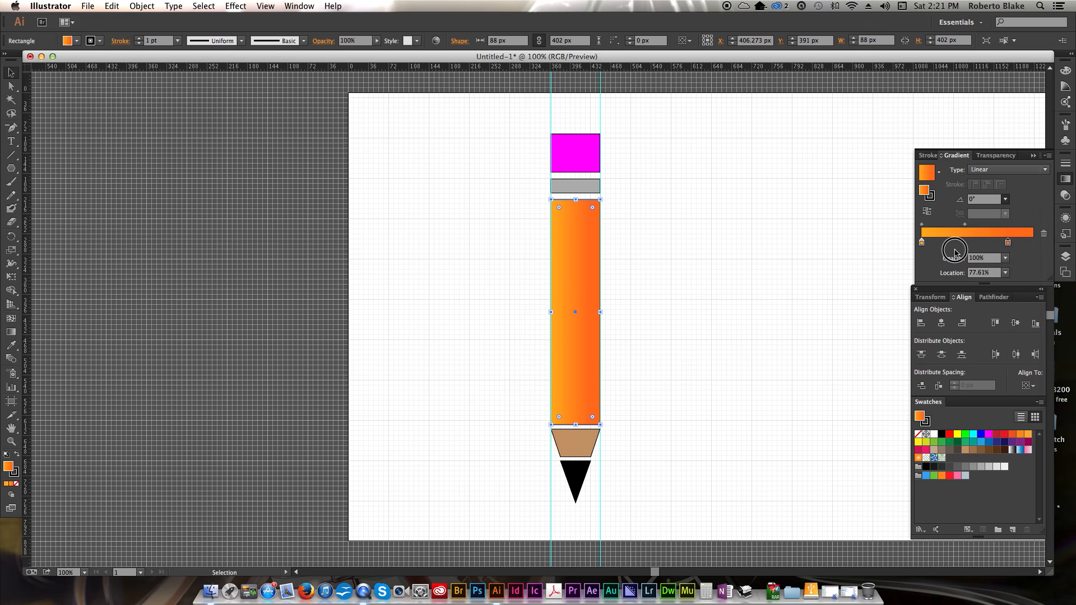
pyautogui.moveTo(965, 224); pyautogui.dragTo(1008, 227)
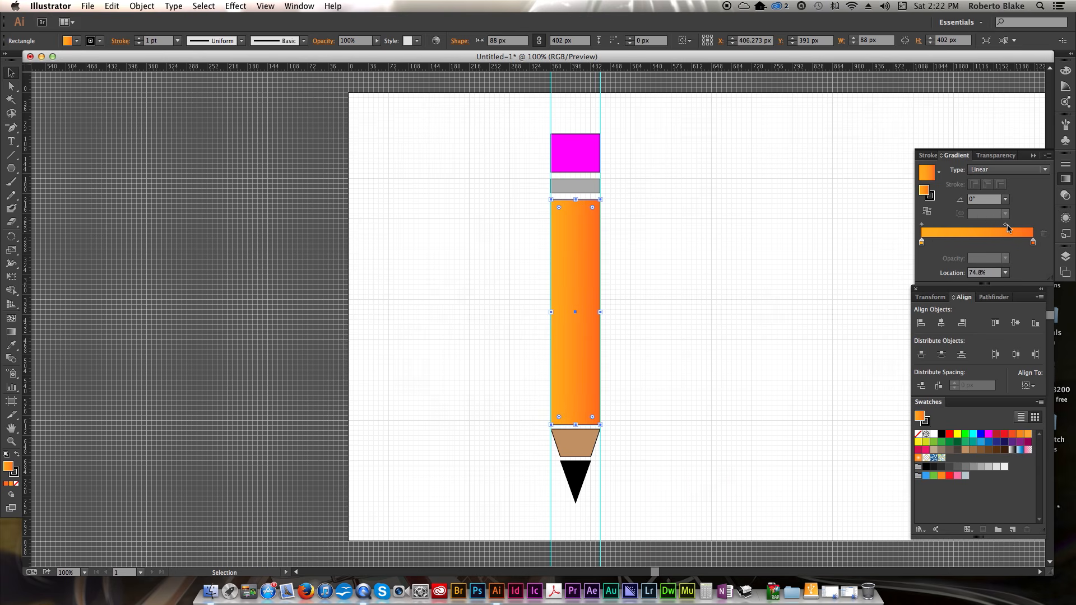
pyautogui.moveTo(1008, 226)
pyautogui.mouseDown()
pyautogui.moveTo(951, 230)
pyautogui.moveTo(1011, 229)
pyautogui.mouseUp()
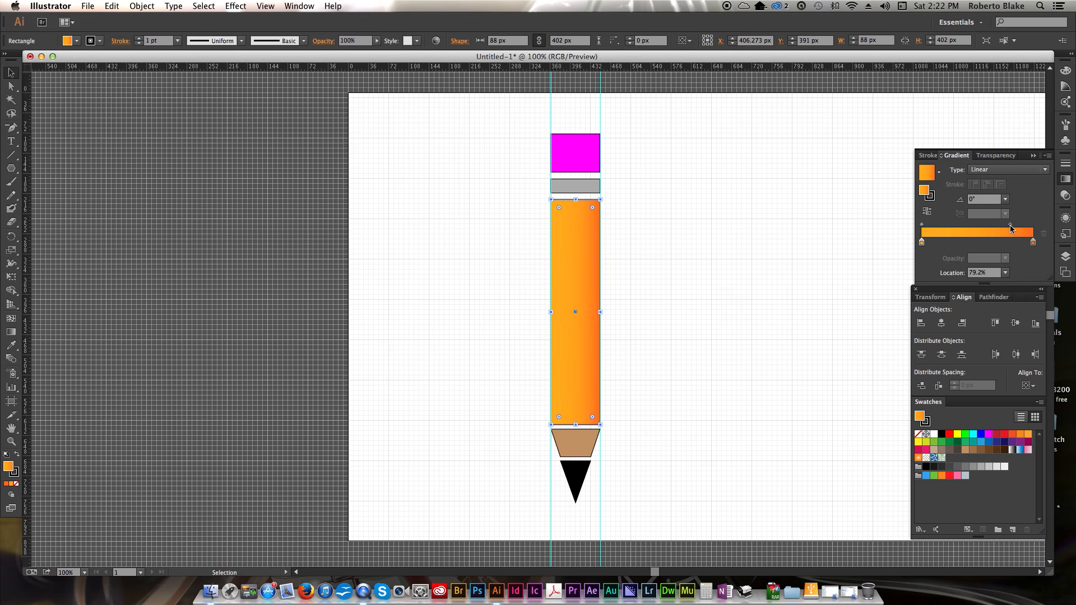
pyautogui.click(782, 256)
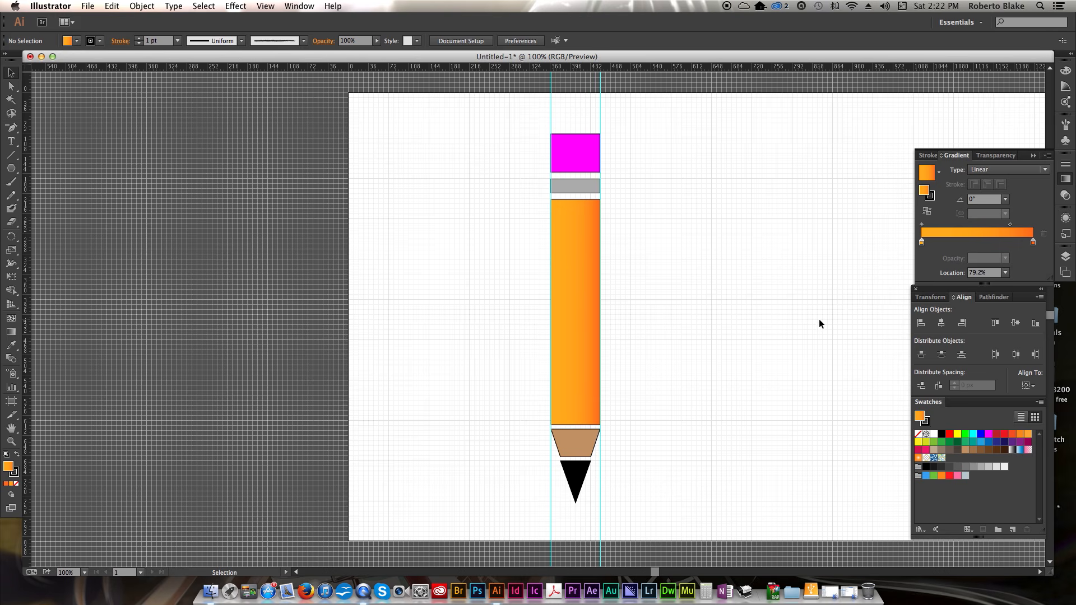
# - Remove the stroke from the long body rectangle
pyautogui.click(579, 329)
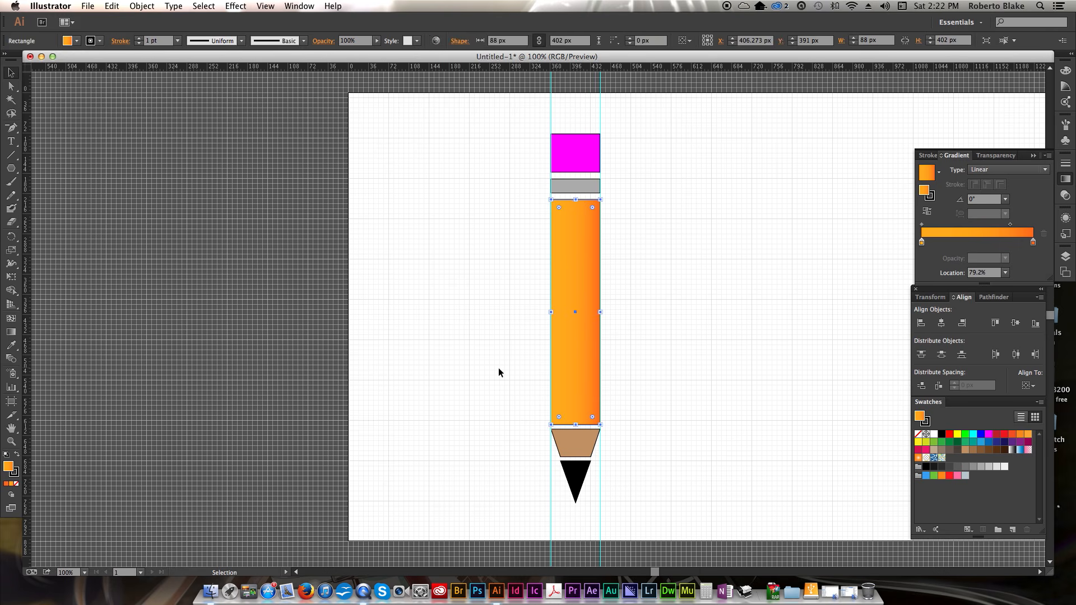
pyautogui.click(499, 368)
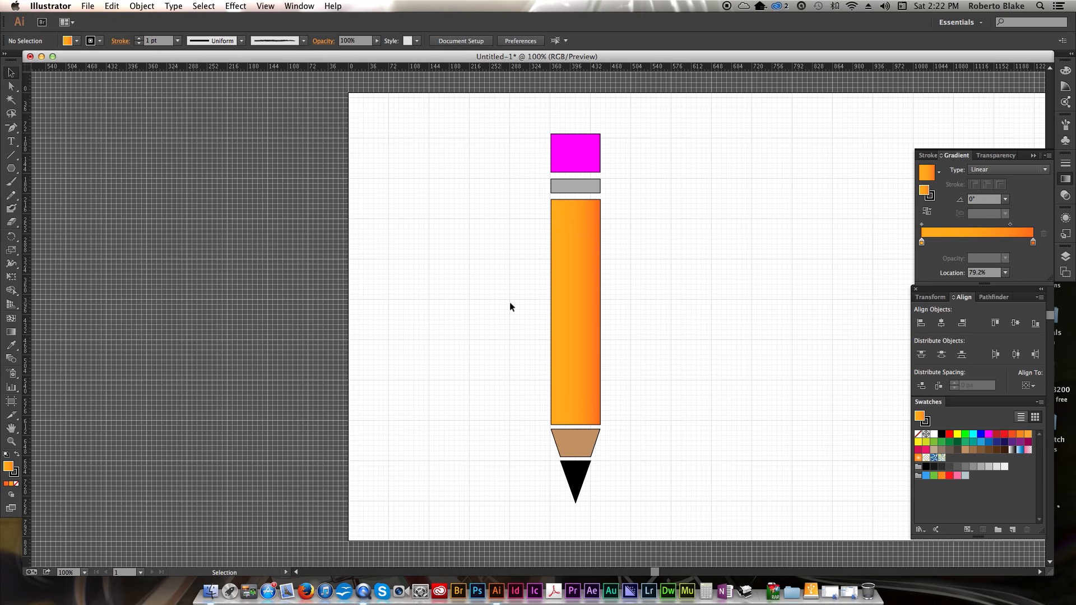
pyautogui.click(562, 311)
pyautogui.click(15, 474)
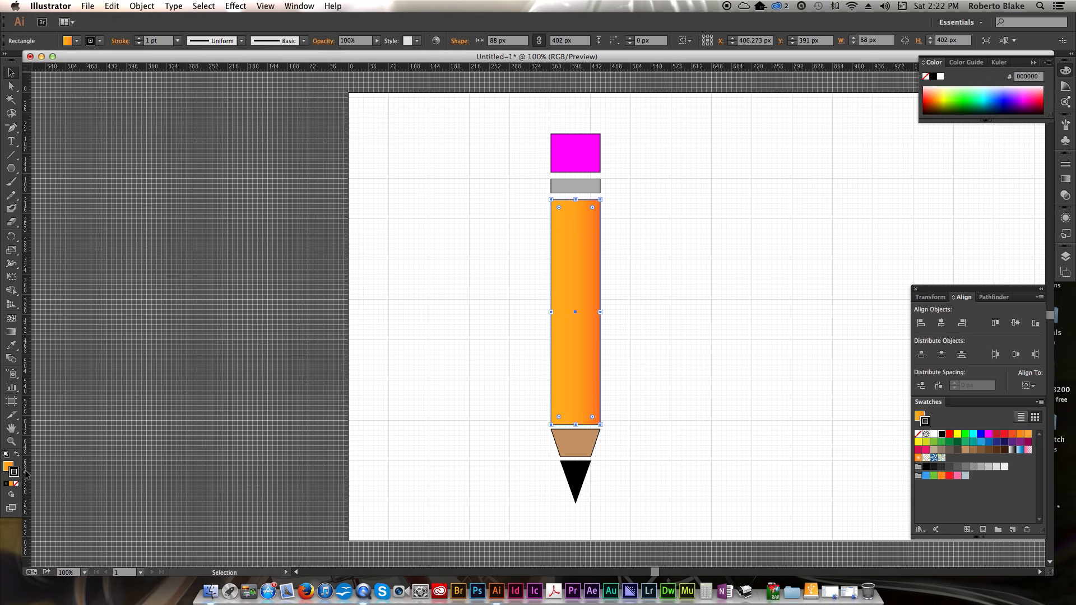
pyautogui.click(16, 484)
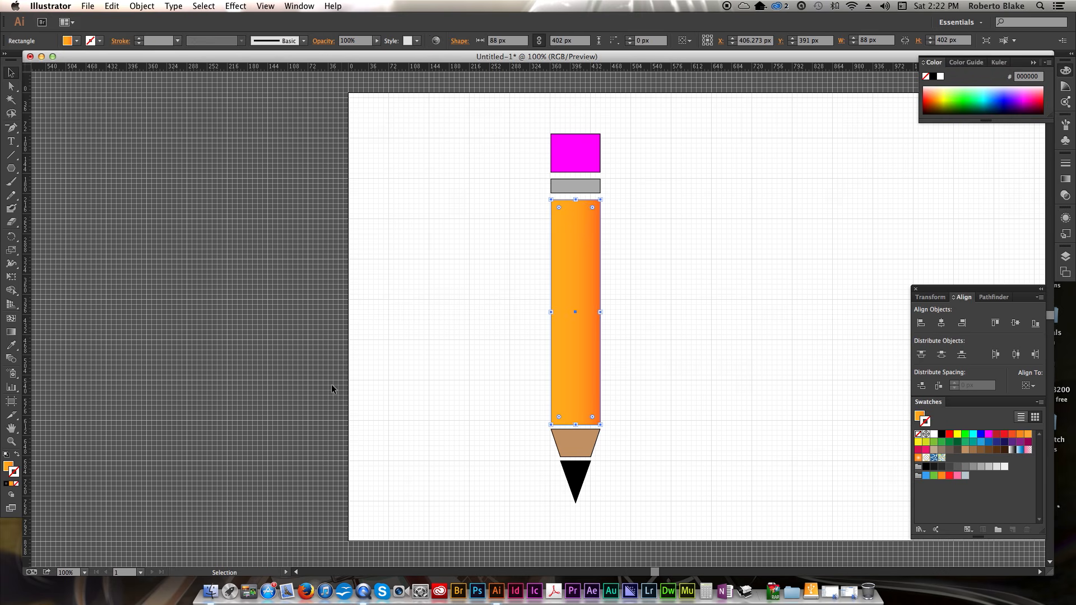
pyautogui.click(398, 354)
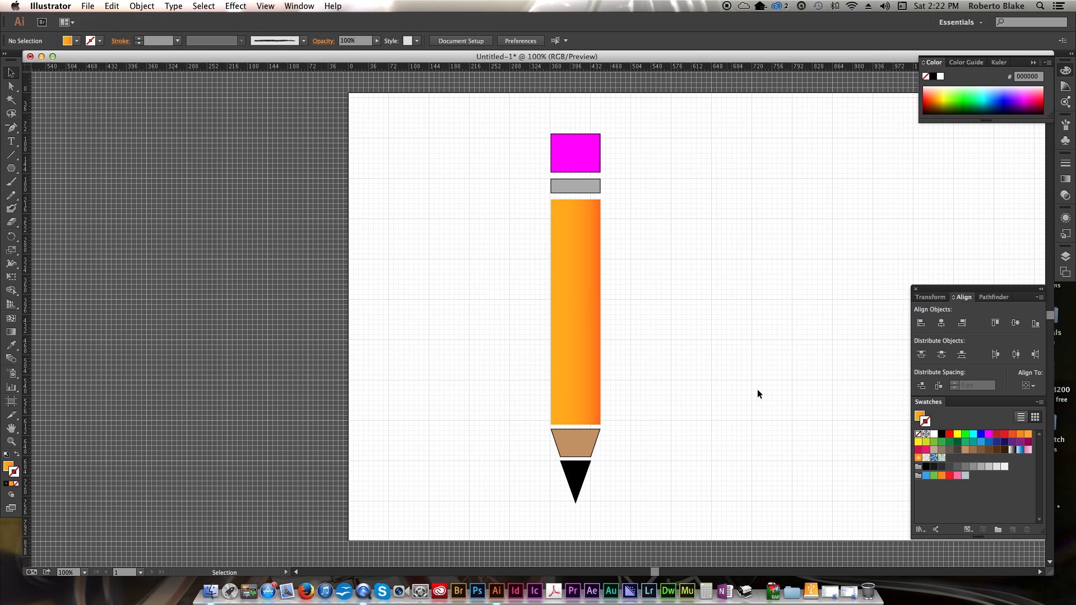
# - Apply a linear gradient to the trapezoid using two light brown swatches as its stops
pyautogui.click(1066, 178)
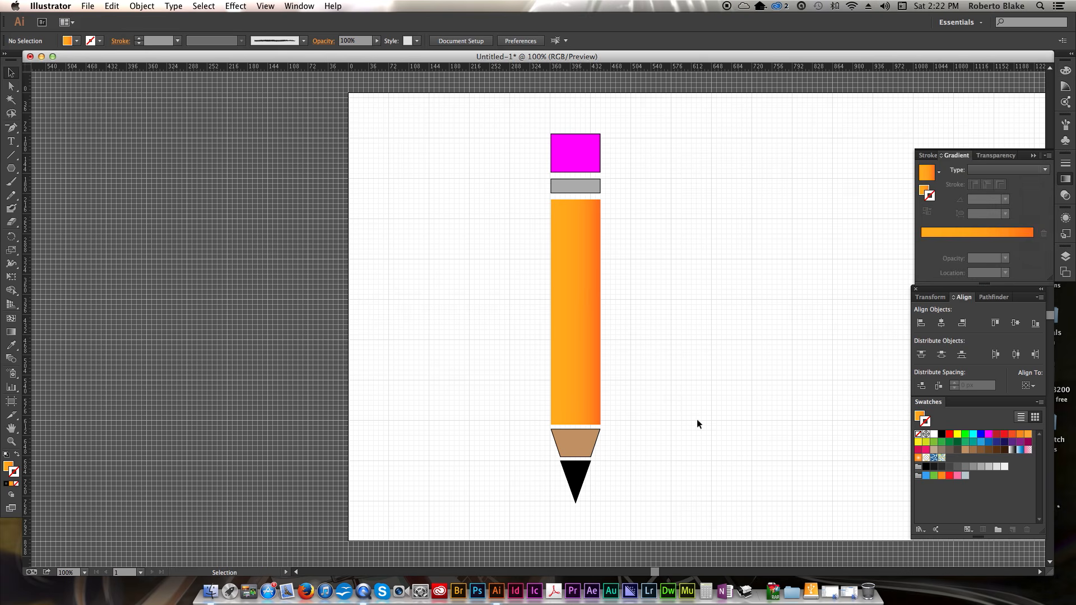
pyautogui.click(558, 448)
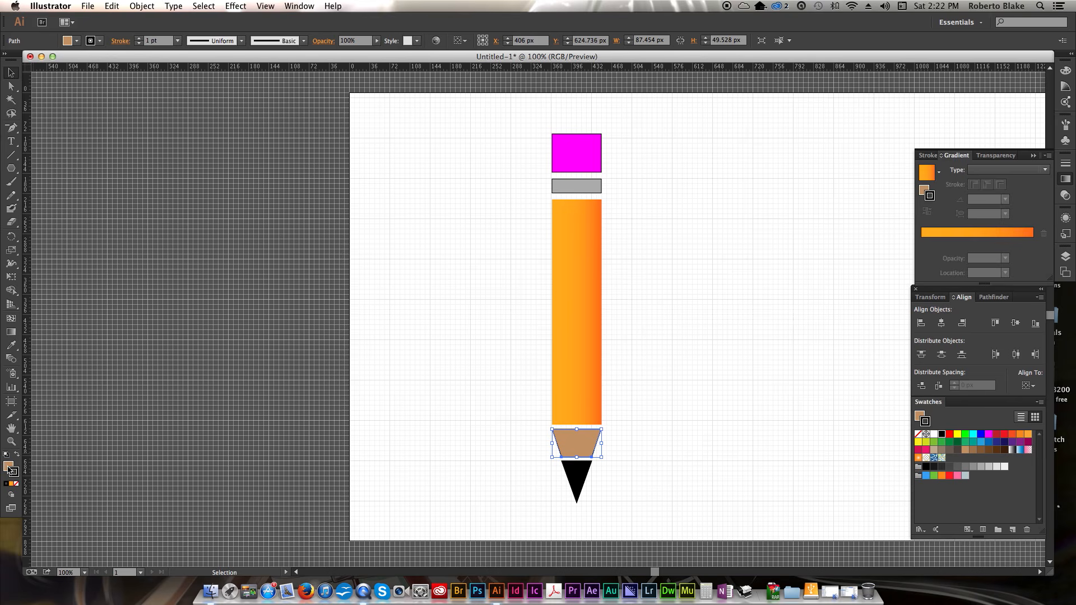
pyautogui.click(9, 467)
pyautogui.click(1066, 179)
pyautogui.moveTo(966, 450)
pyautogui.mouseDown()
pyautogui.moveTo(923, 230)
pyautogui.moveTo(932, 242)
pyautogui.mouseUp()
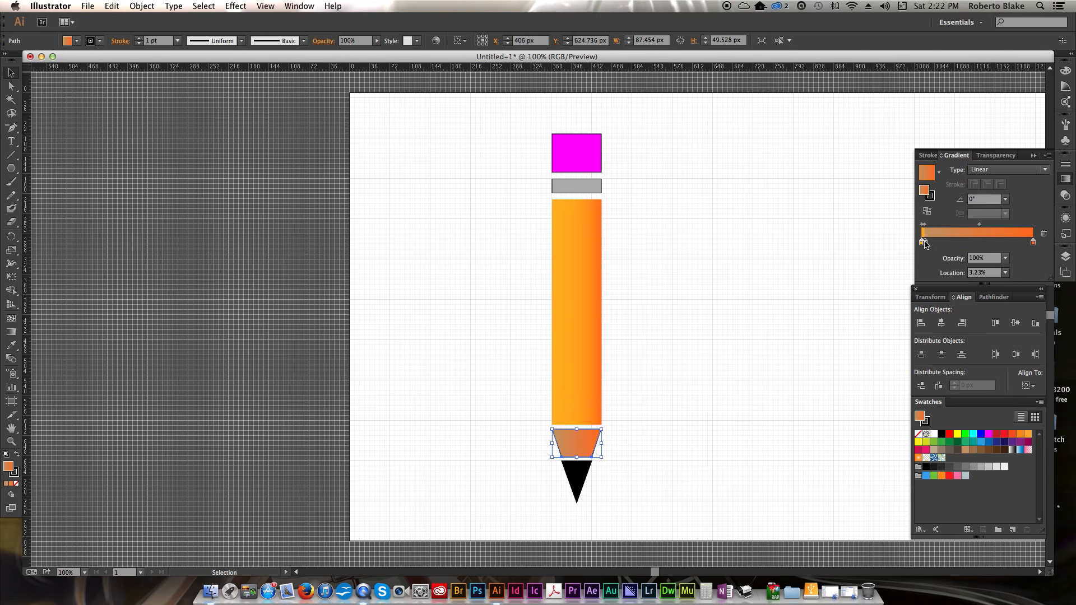
pyautogui.moveTo(974, 454)
pyautogui.mouseDown()
pyautogui.moveTo(1028, 230)
pyautogui.moveTo(1035, 246)
pyautogui.mouseUp()
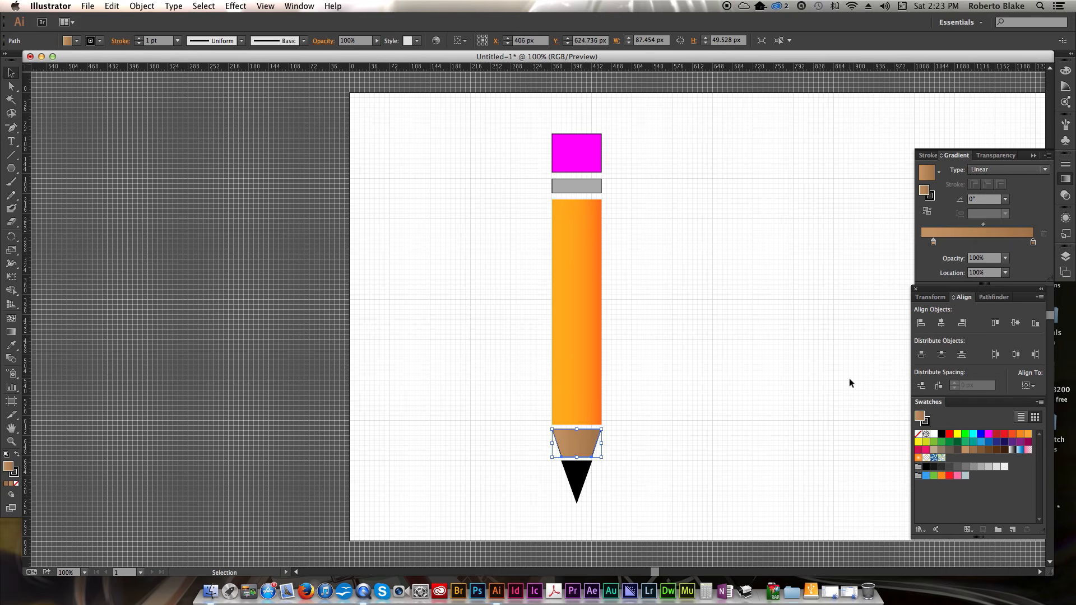
pyautogui.click(814, 360)
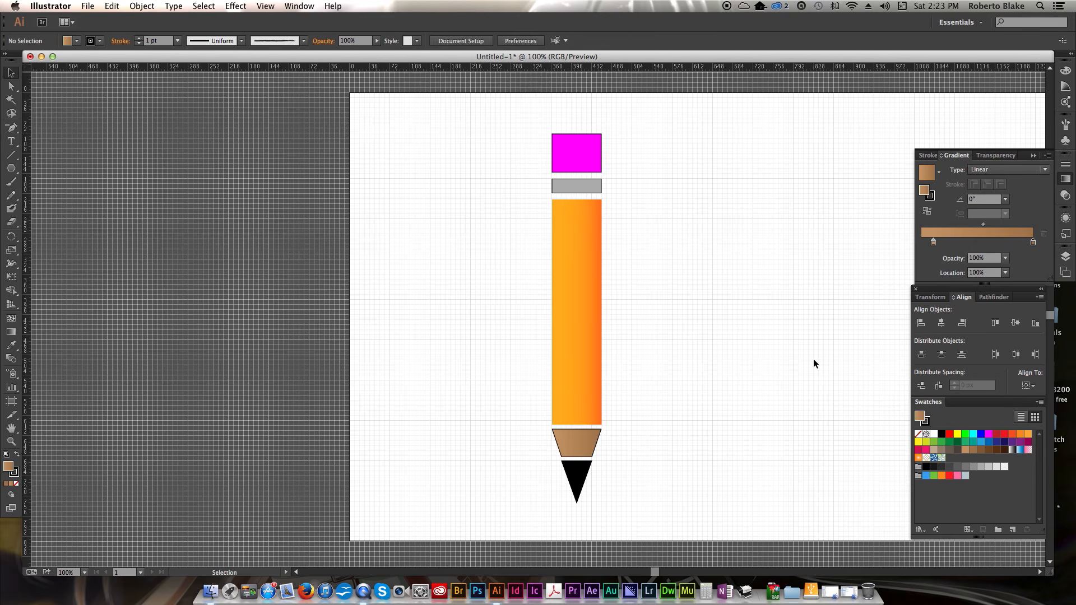
# - Remove the stroke from the light brown trapezoid
pyautogui.click(589, 454)
pyautogui.hscroll(-1, 168, 459)
pyautogui.click(13, 472)
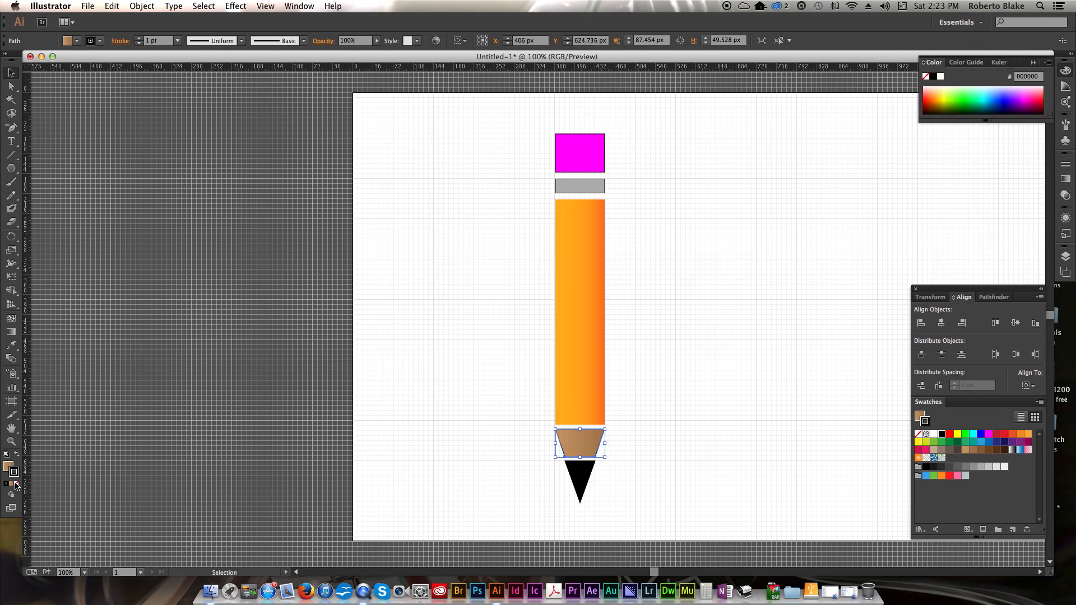
pyautogui.click(17, 483)
pyautogui.click(321, 403)
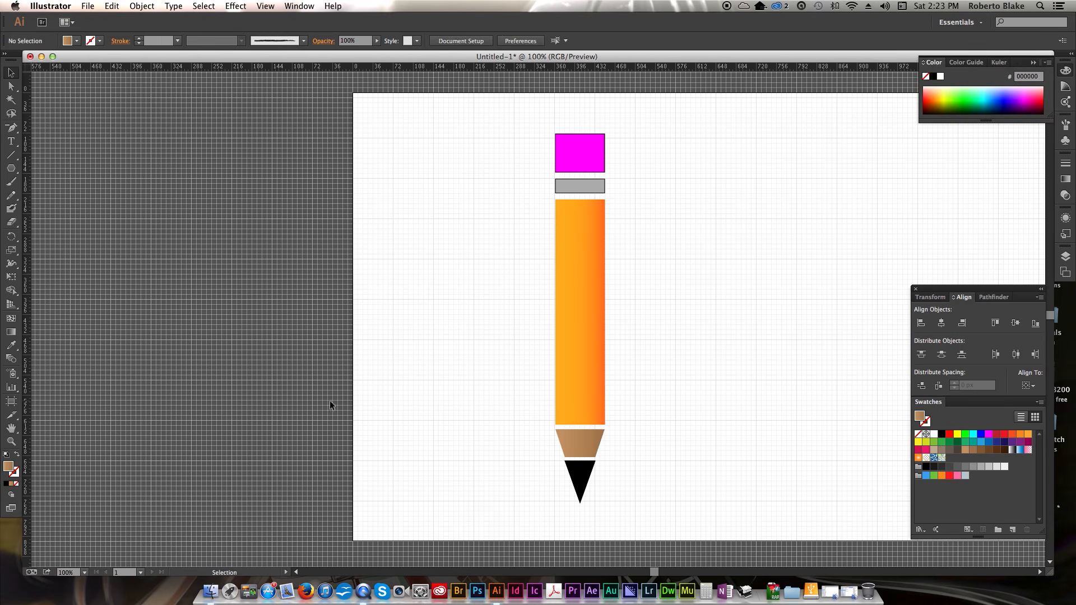
# - Remove the stroke from the black triangle tip
pyautogui.click(580, 474)
pyautogui.click(17, 484)
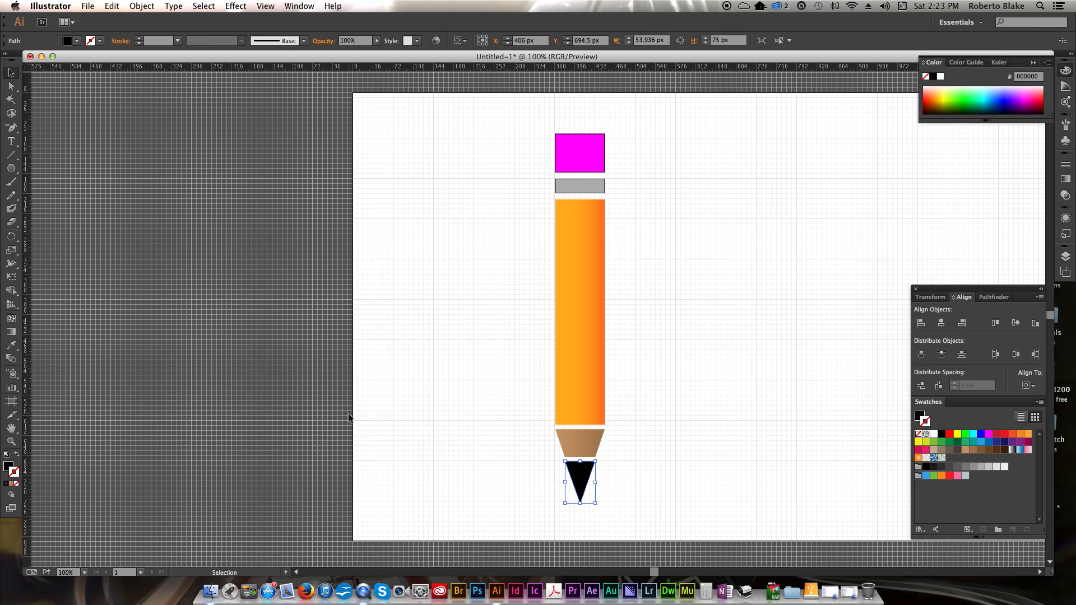
pyautogui.click(426, 390)
# - Select the magenta eraser and grey band together and remove their strokes
pyautogui.moveTo(540, 136); pyautogui.dragTo(632, 190)
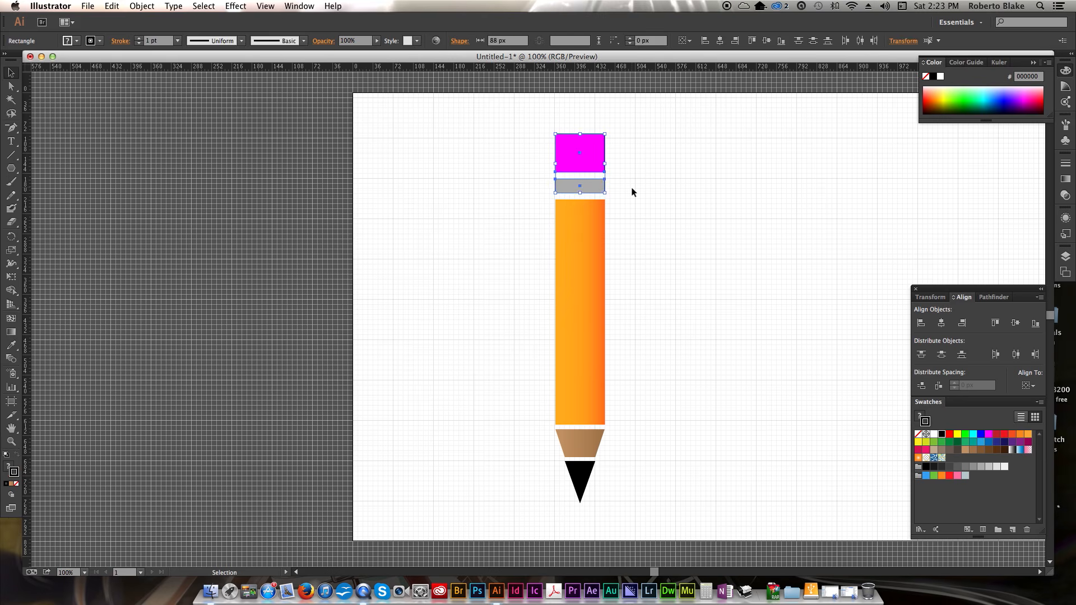
pyautogui.click(16, 483)
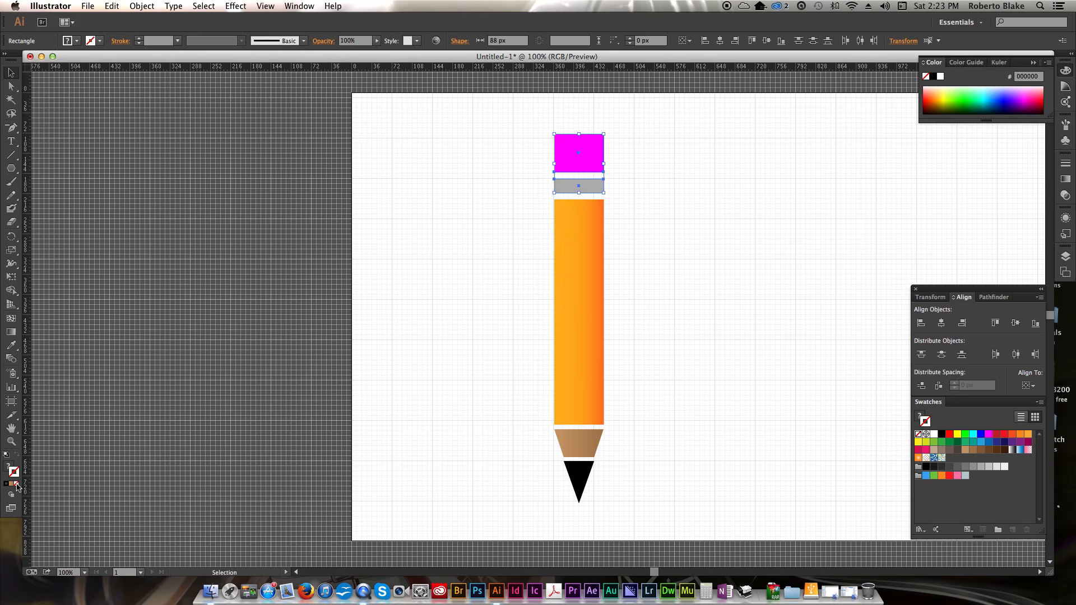
pyautogui.click(377, 407)
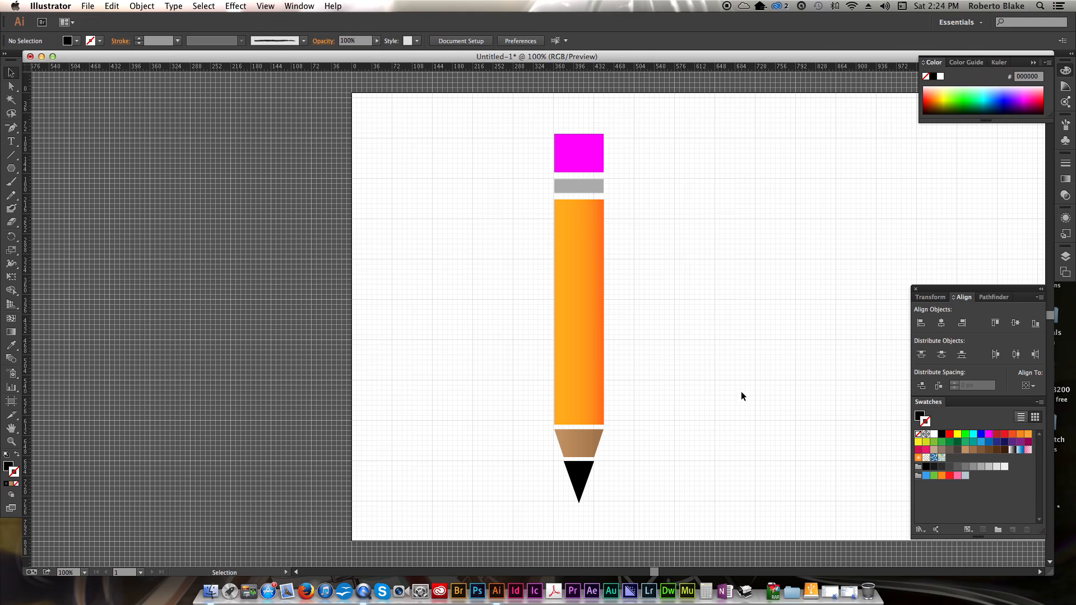
# - Apply a linear gradient to the triangle tip, dropping a black swatch onto its left stop
pyautogui.hscroll(3, 740, 390)
pyautogui.scroll(2, 679, 268)
pyautogui.click(526, 517)
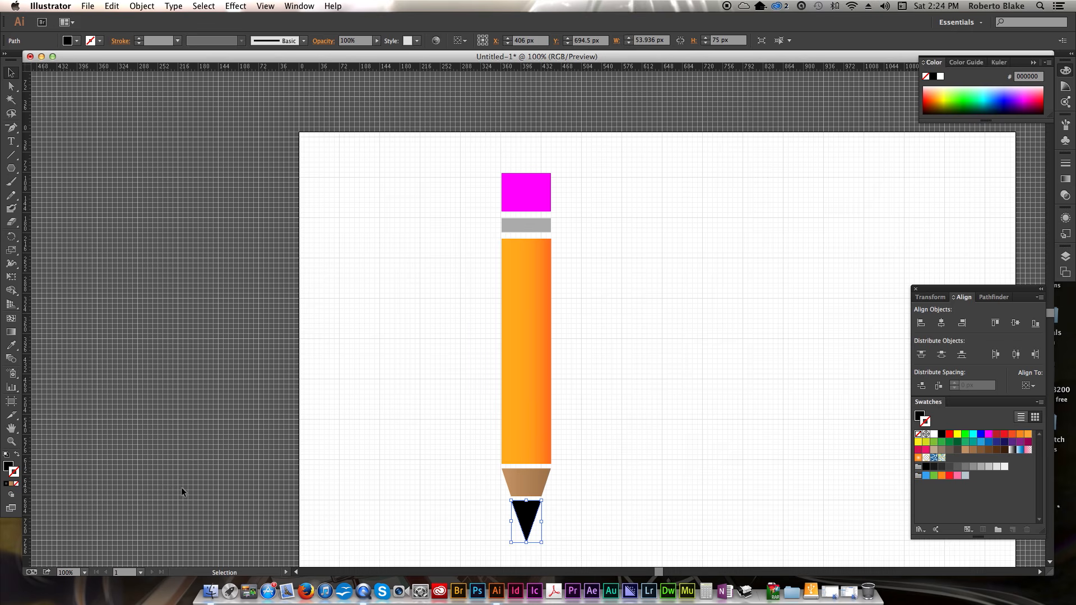
pyautogui.click(7, 465)
pyautogui.click(1065, 178)
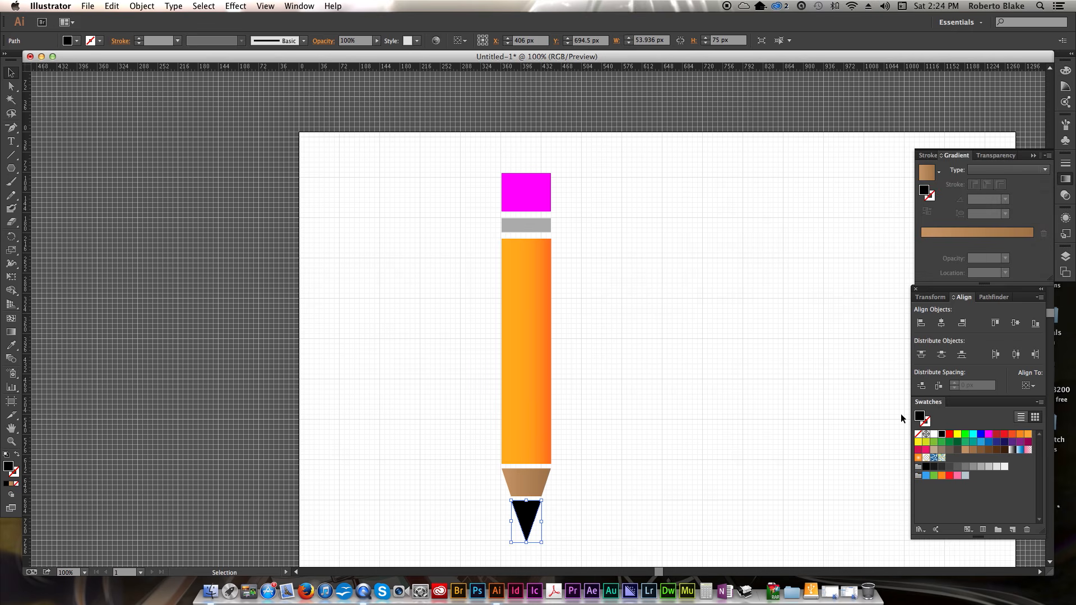
pyautogui.click(943, 434)
pyautogui.moveTo(944, 437); pyautogui.dragTo(928, 247)
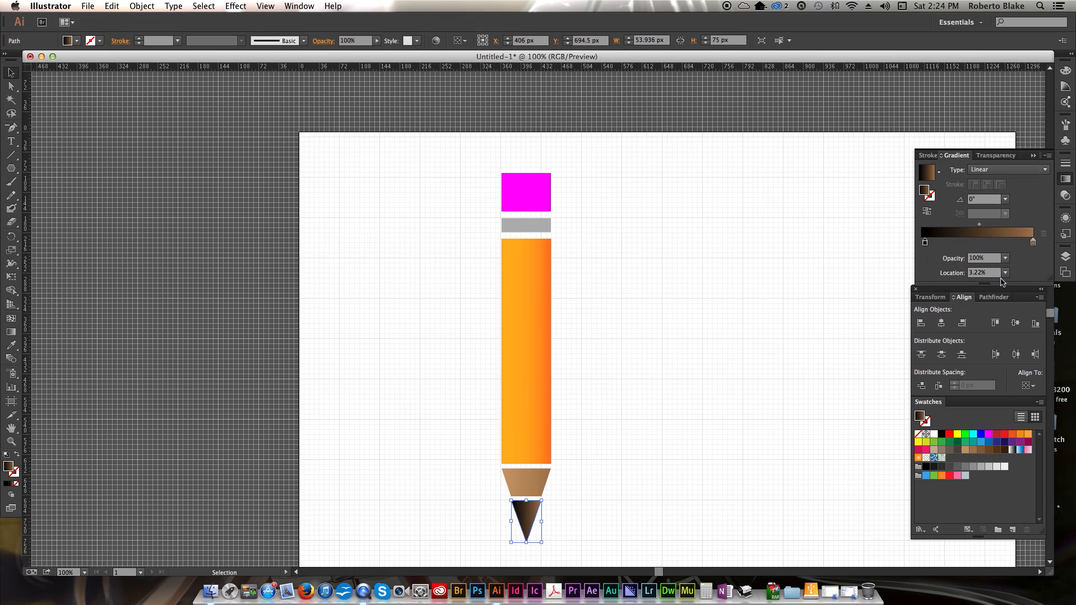
# - Set the tip gradient's right stop to the mid-grey swatch R=128 G=128 B=128
pyautogui.click(1033, 244)
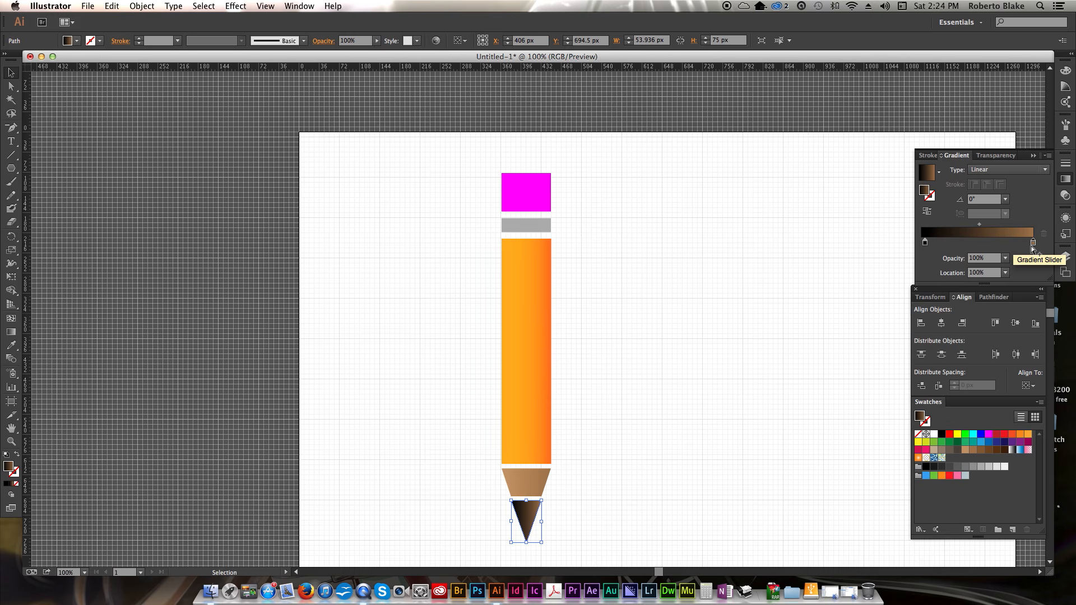
pyautogui.doubleClick(1033, 243)
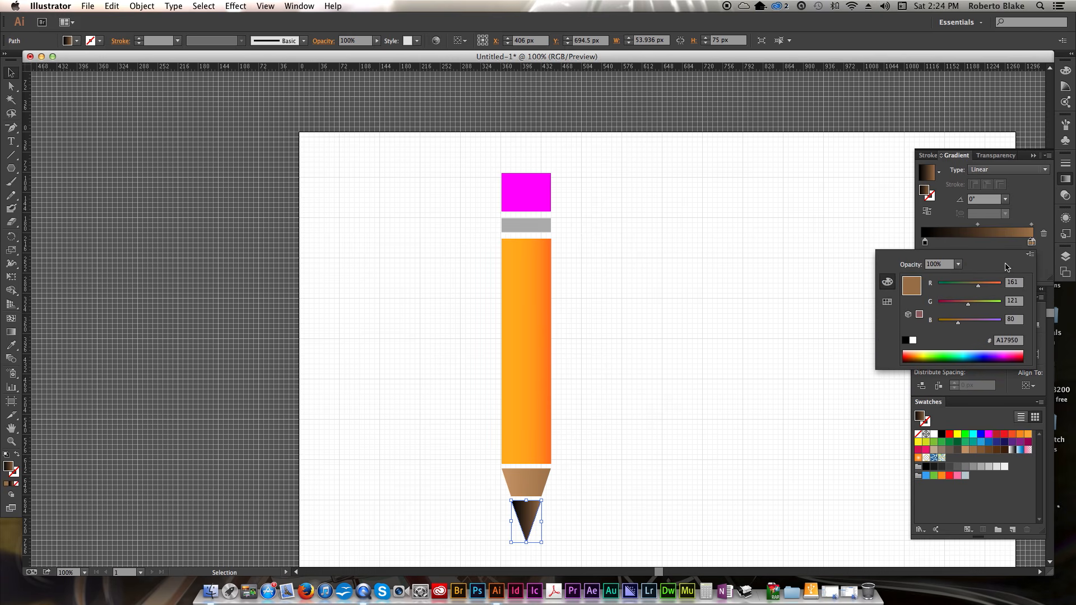
pyautogui.press('Escape')
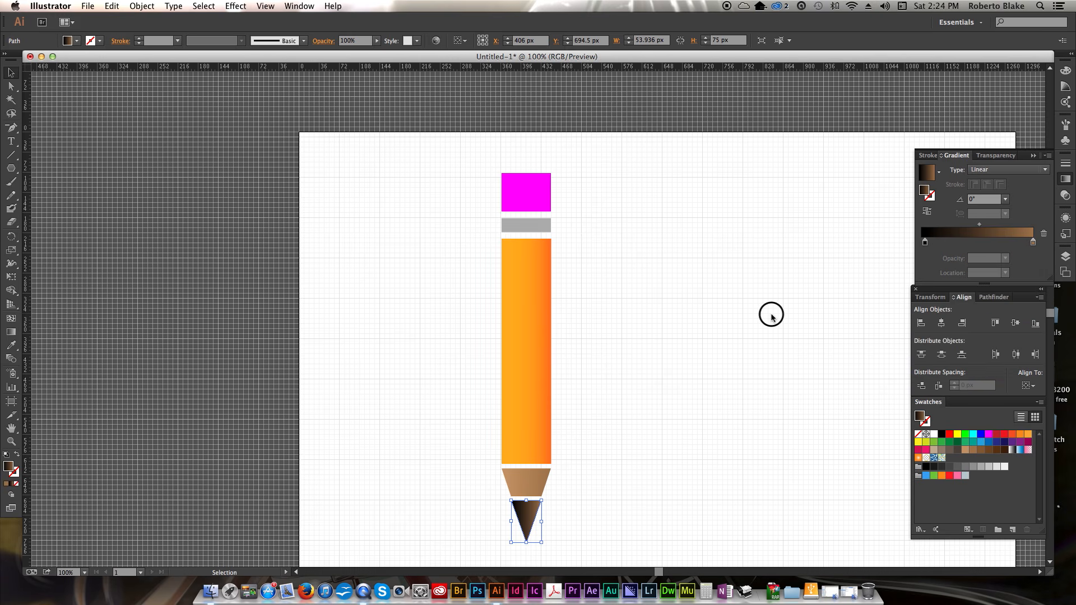
pyautogui.moveTo(1032, 246); pyautogui.dragTo(1037, 246)
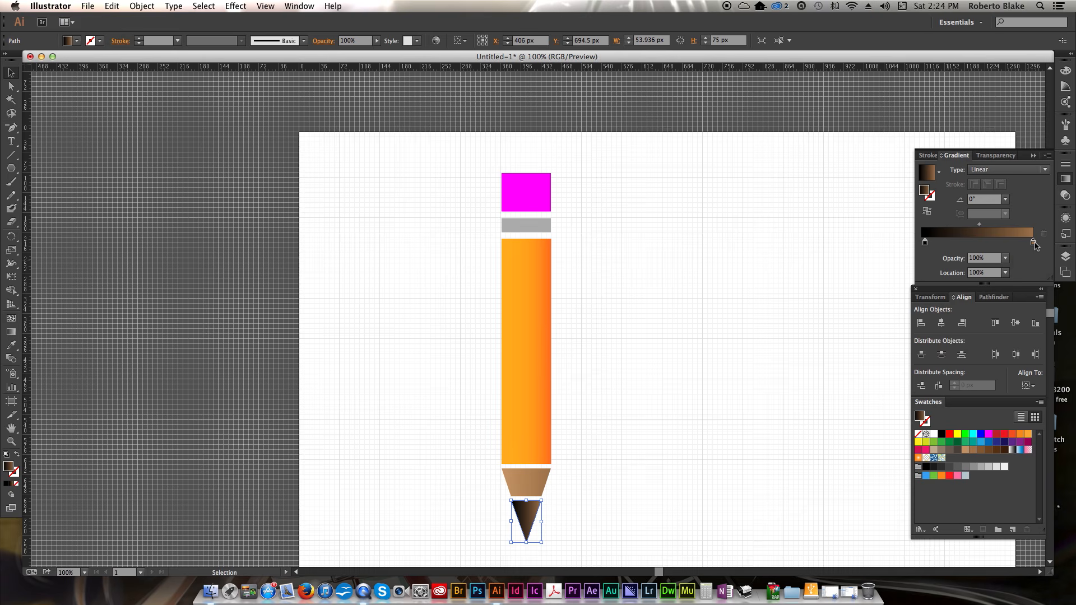
pyautogui.doubleClick(1033, 243)
pyautogui.moveTo(981, 290); pyautogui.dragTo(997, 290)
pyautogui.click(993, 289)
pyautogui.click(908, 293)
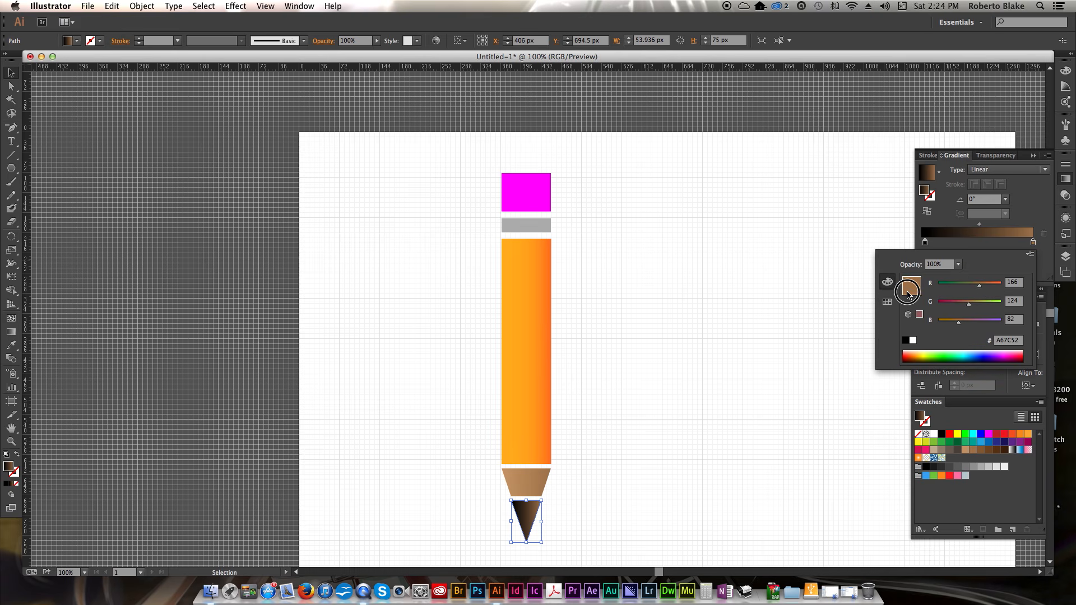
pyautogui.click(887, 302)
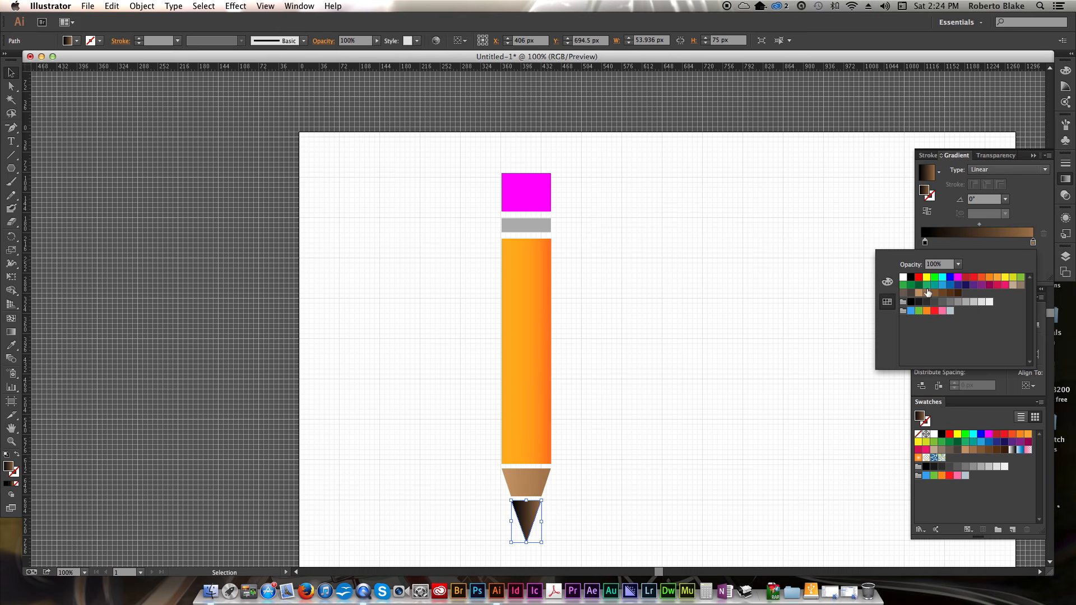
pyautogui.click(990, 303)
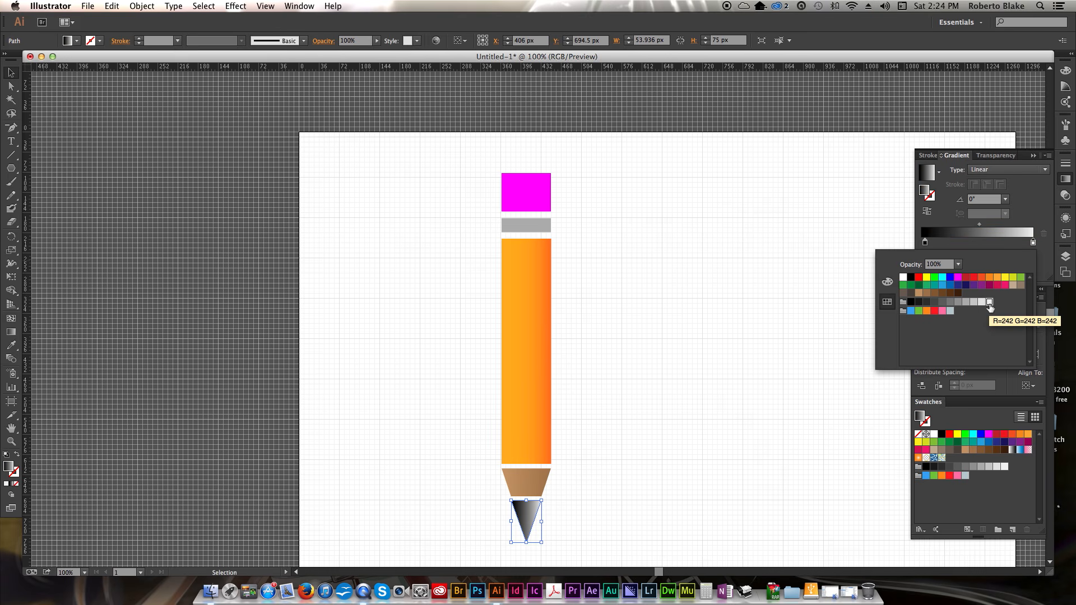
pyautogui.click(958, 303)
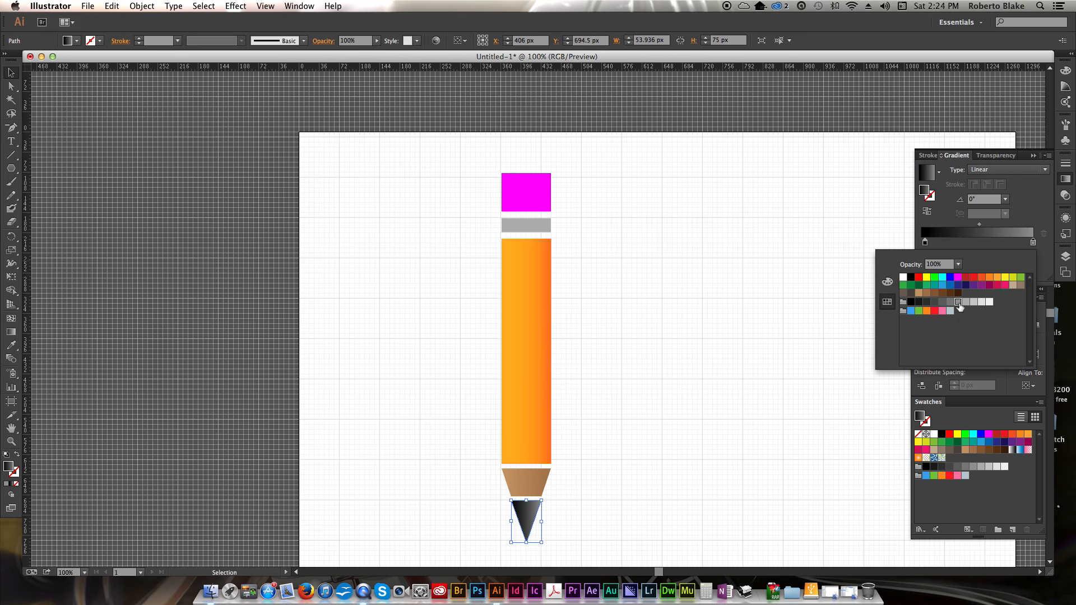
pyautogui.click(951, 302)
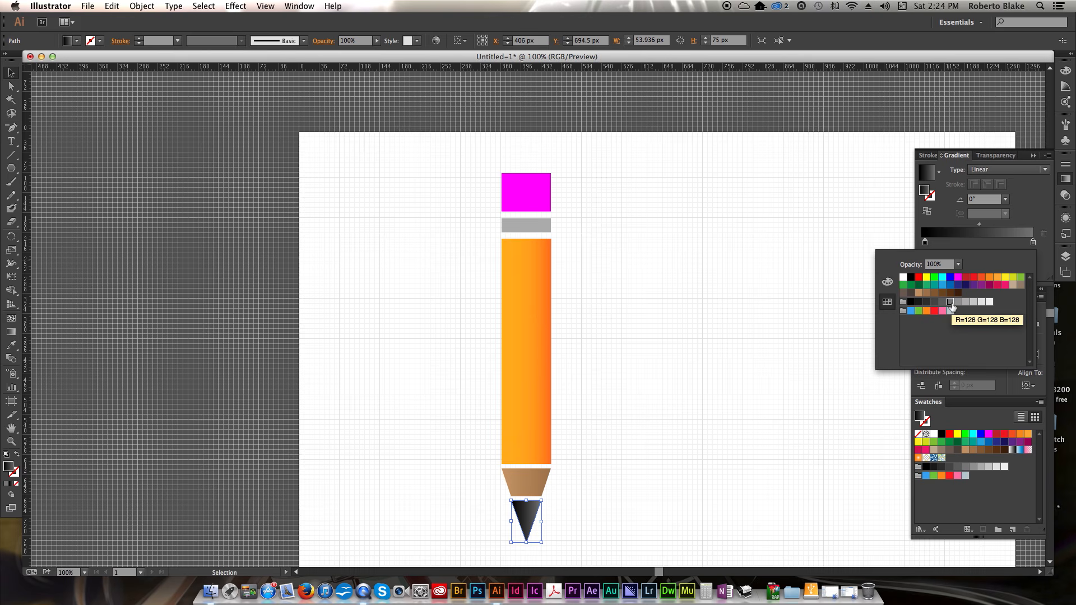
# - Move the tip gradient's midpoint to about 72%
pyautogui.click(1033, 206)
pyautogui.moveTo(980, 225); pyautogui.dragTo(1007, 228)
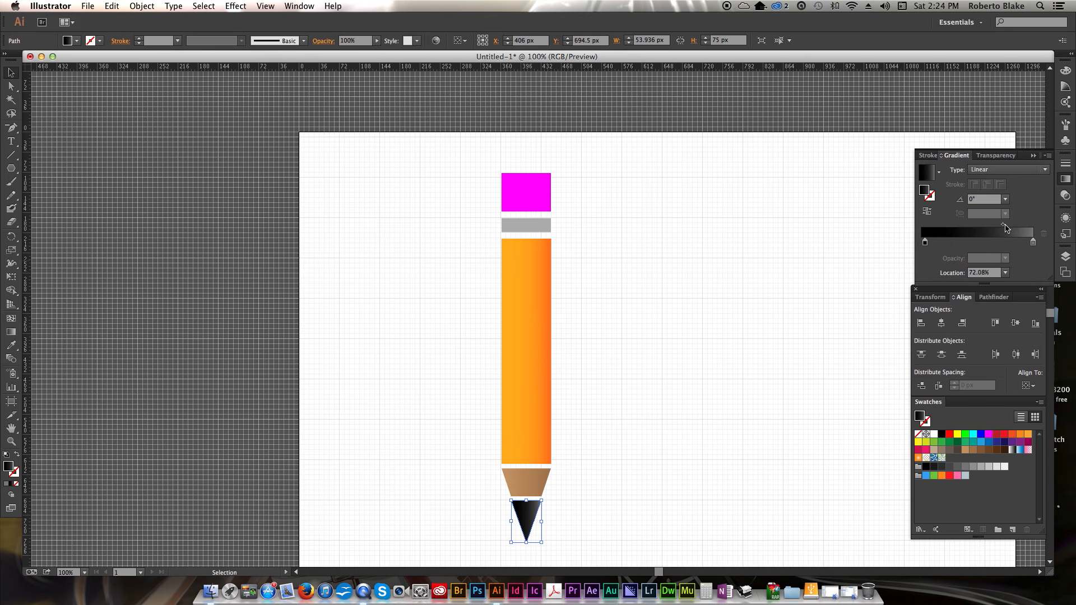
pyautogui.click(730, 302)
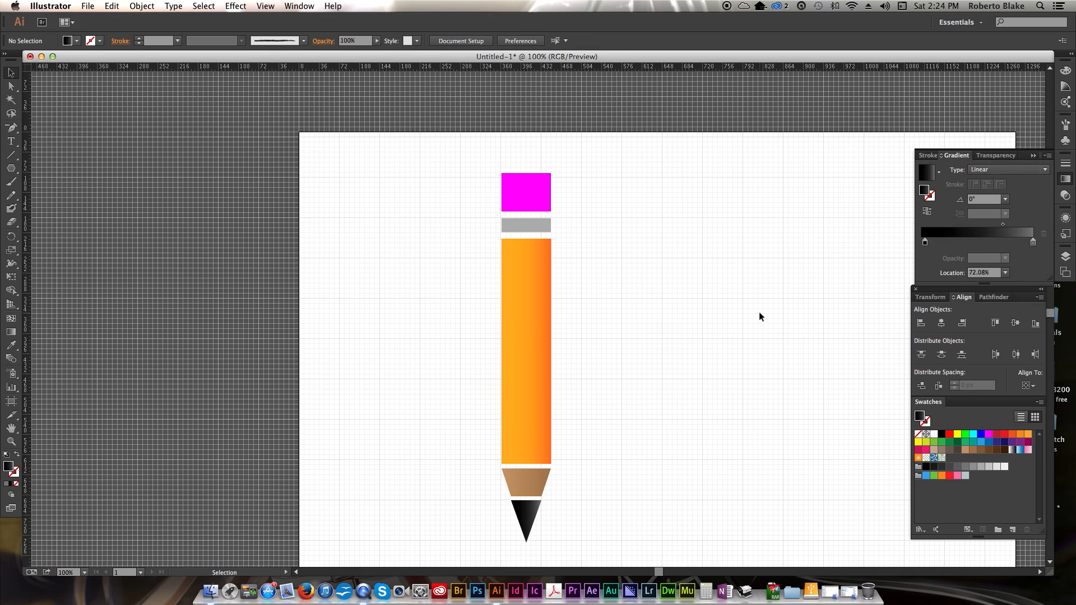
# - Set the tip's gradient angle to -60°
pyautogui.click(532, 511)
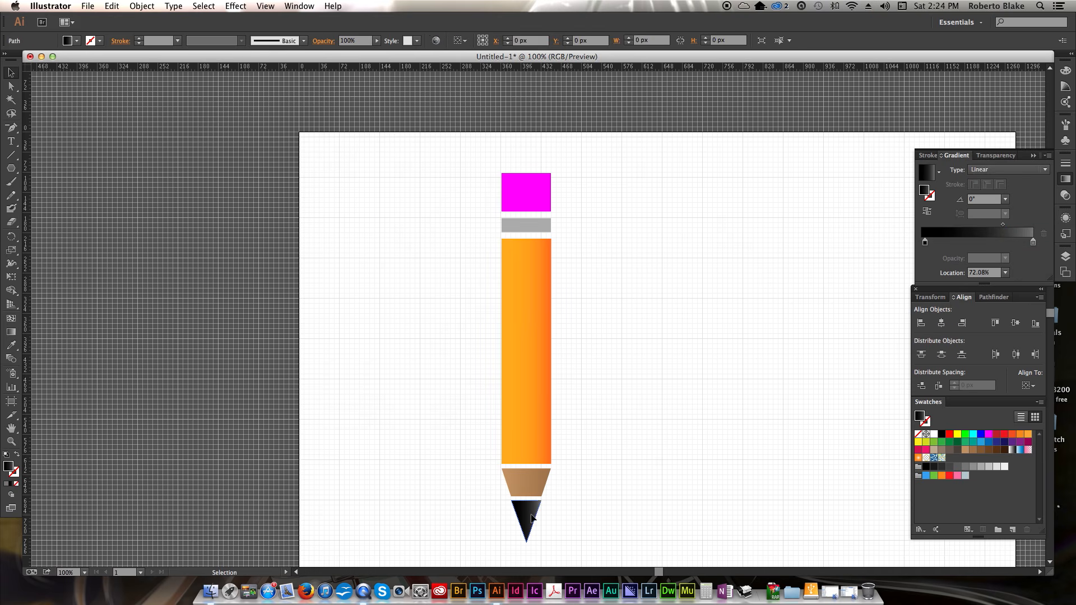
pyautogui.click(1006, 199)
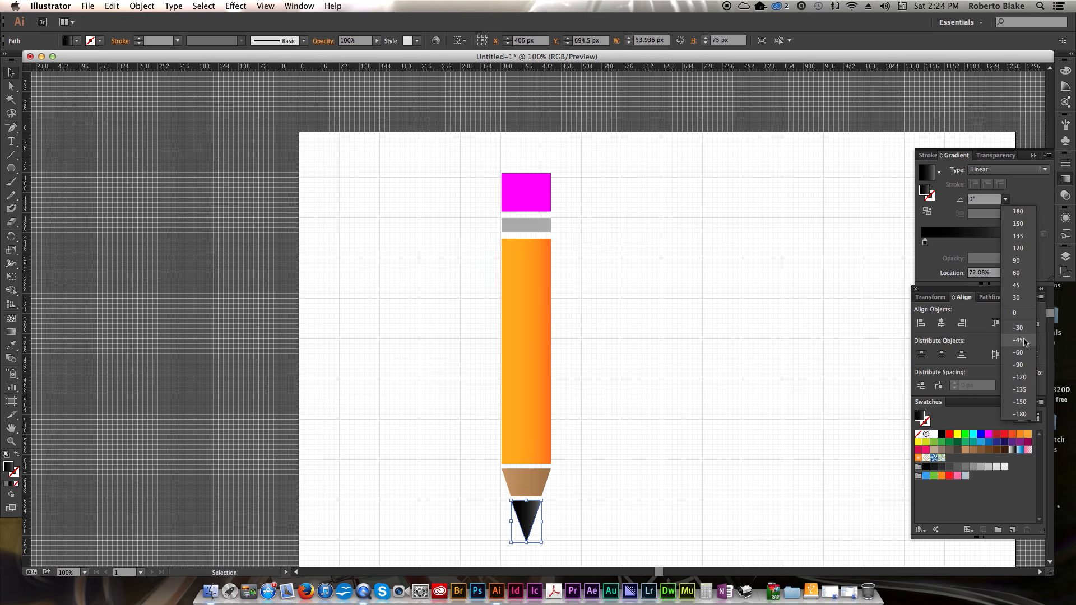
pyautogui.click(1022, 329)
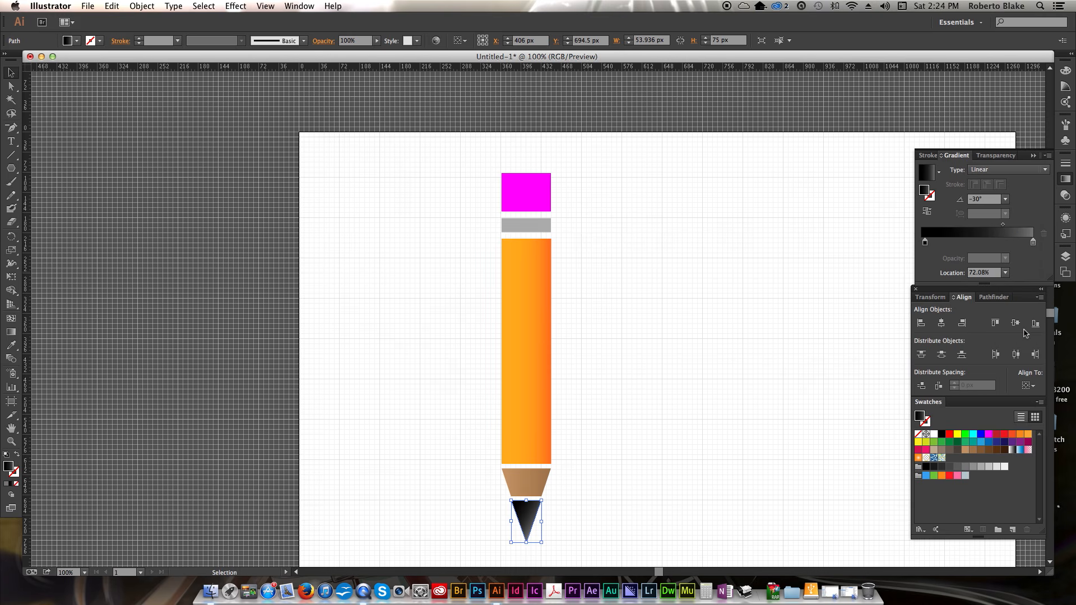
pyautogui.click(1006, 199)
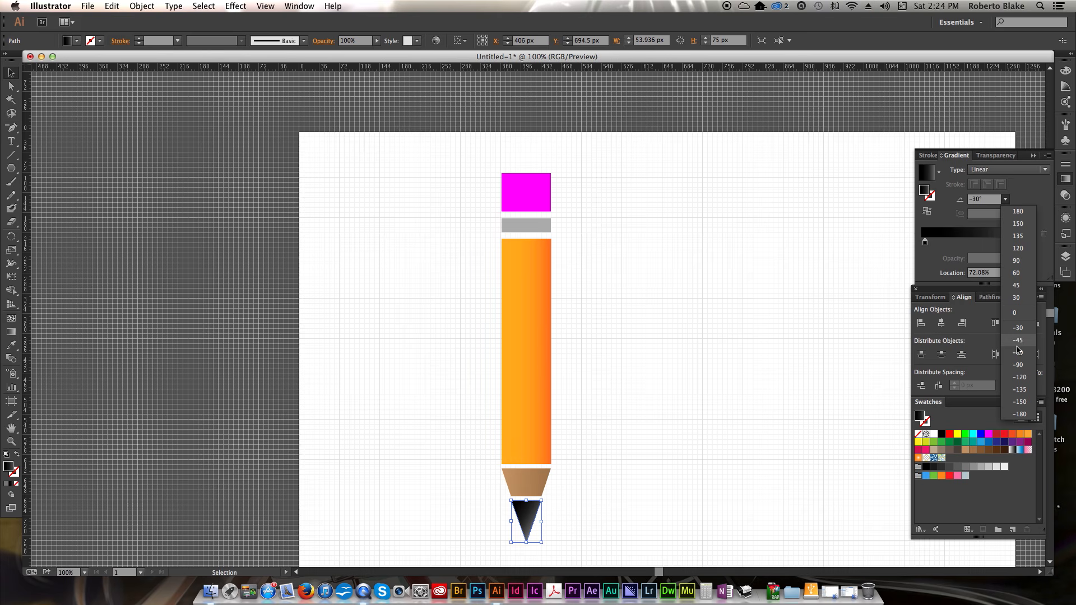
pyautogui.click(1019, 353)
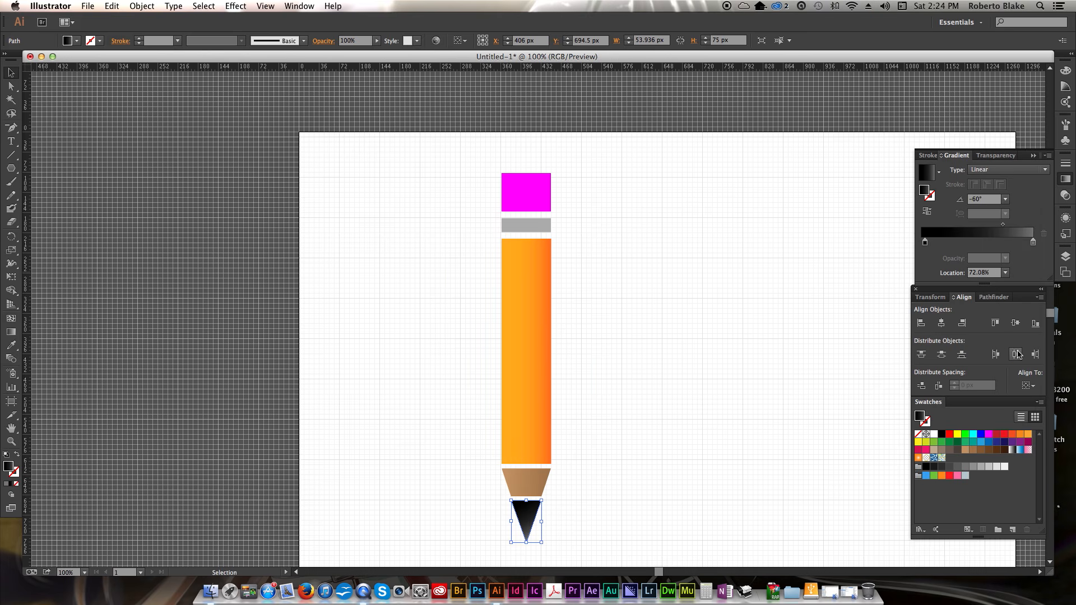
pyautogui.click(796, 338)
pyautogui.scroll(-1, 721, 369)
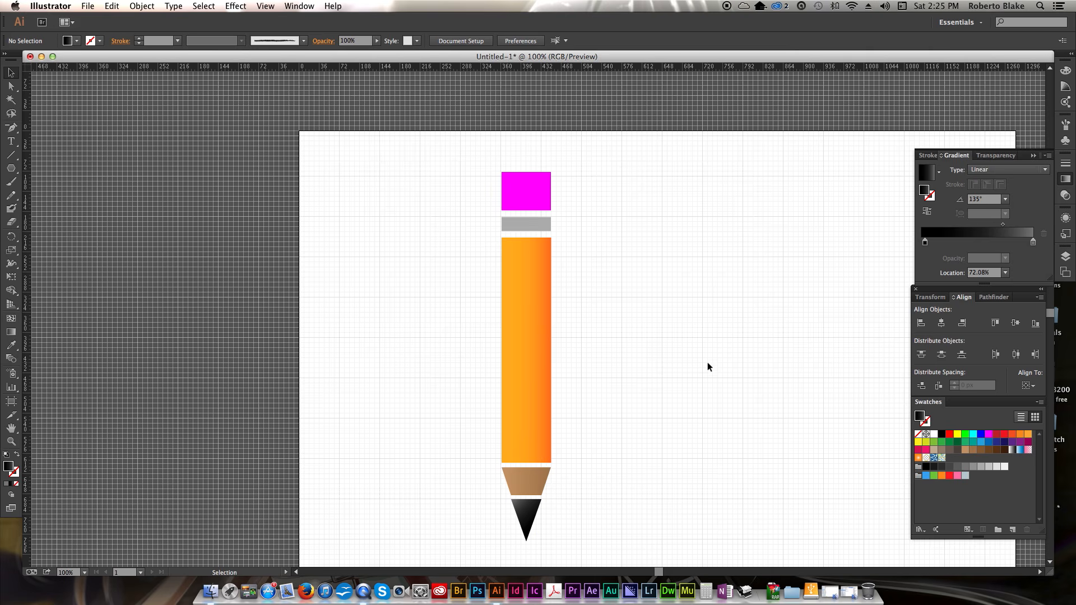
# - Apply a radial gradient to the grey band, using its grey fill swatch as the left stop
pyautogui.click(1005, 199)
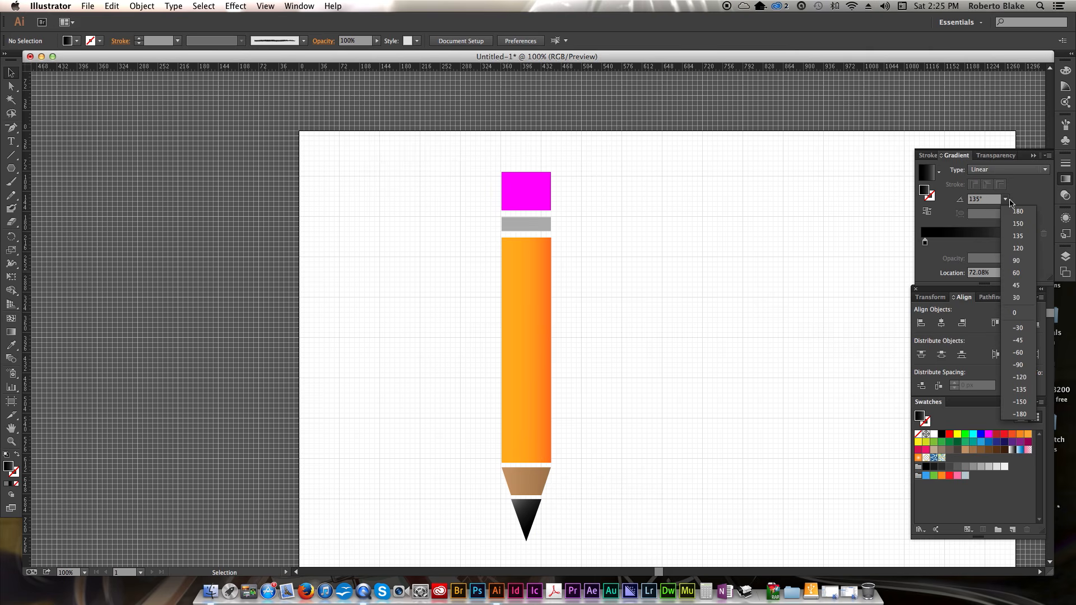
pyautogui.click(1028, 237)
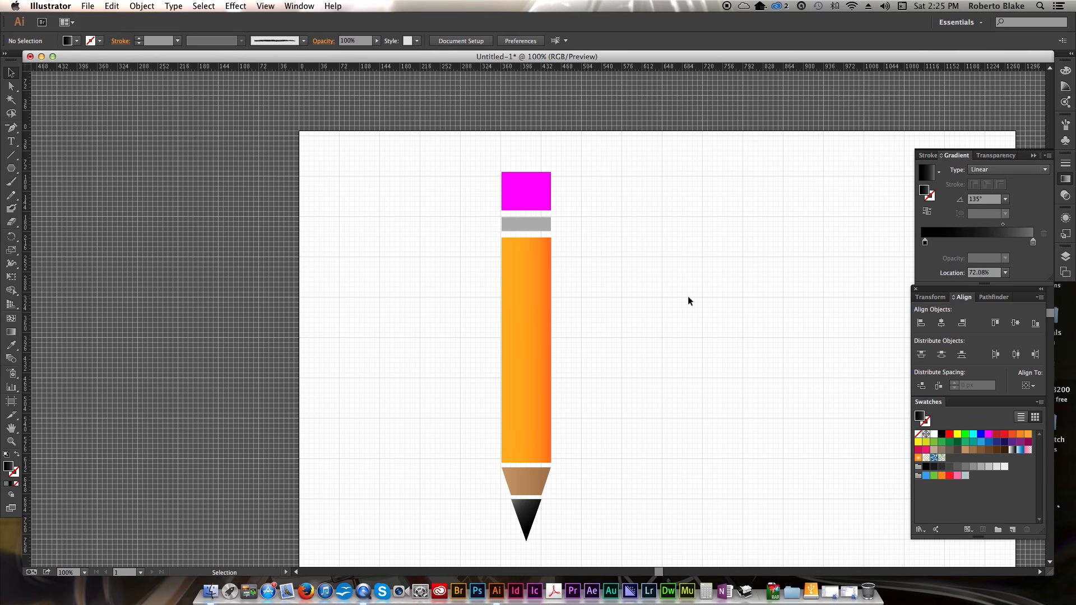
pyautogui.click(543, 228)
pyautogui.click(700, 262)
pyautogui.click(538, 230)
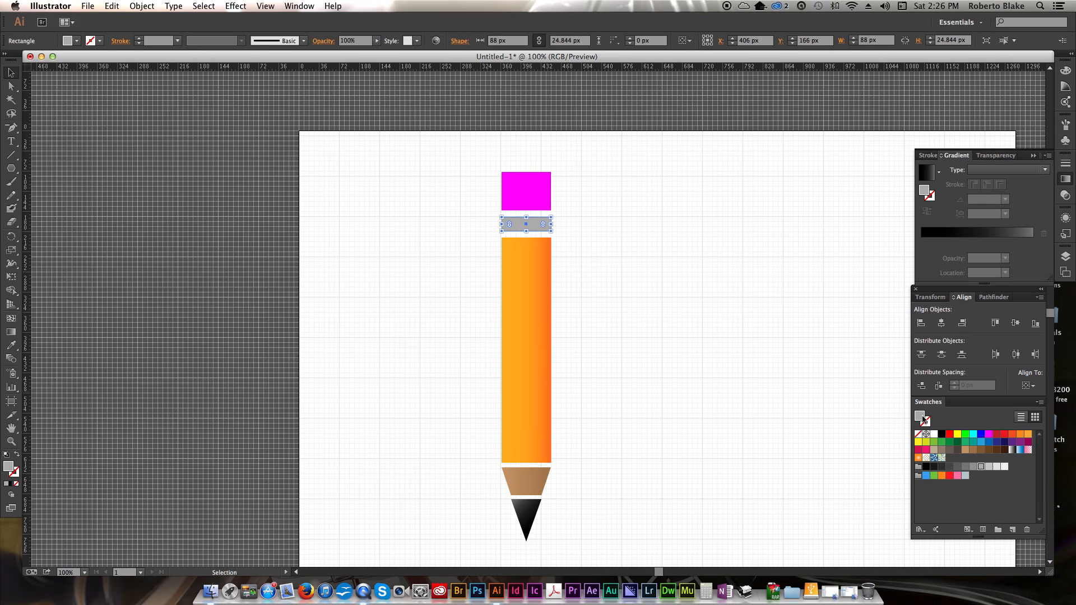
pyautogui.moveTo(920, 417); pyautogui.dragTo(926, 242)
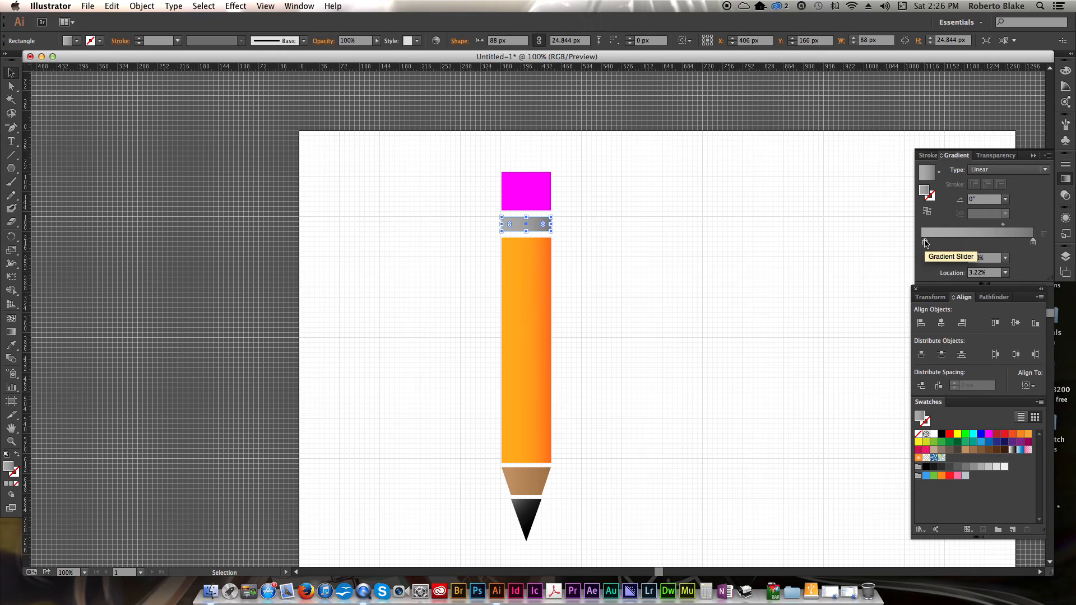
pyautogui.click(1012, 170)
pyautogui.click(1003, 194)
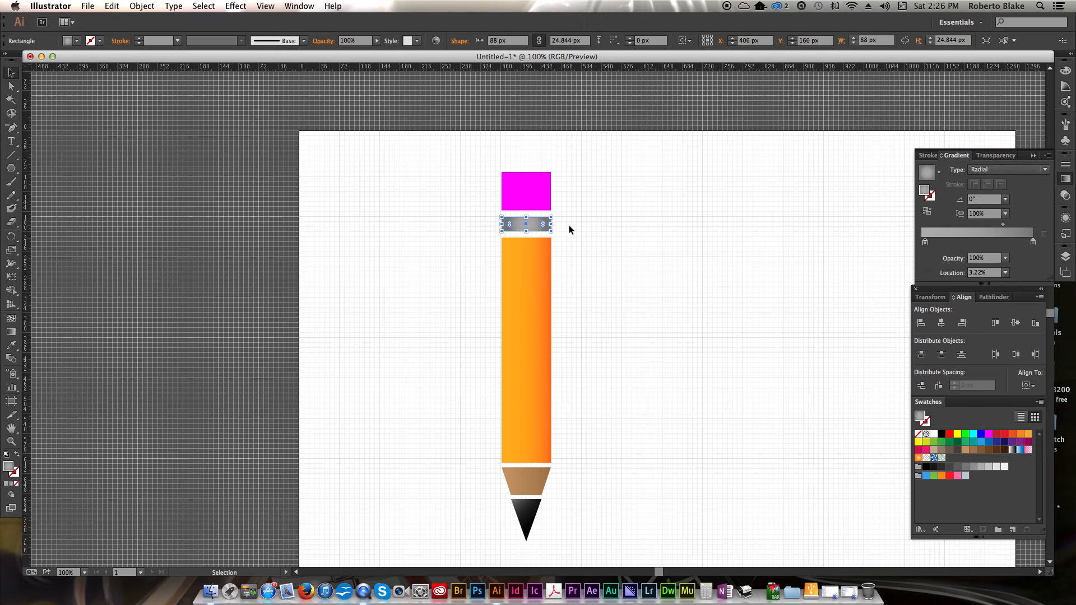
# - Adjust the band's radial gradient: move the stop to about 60%, shift the midpoint, and set aspect ratio to 400%
pyautogui.moveTo(1003, 224)
pyautogui.mouseDown()
pyautogui.moveTo(973, 228)
pyautogui.moveTo(1014, 225)
pyautogui.mouseUp()
pyautogui.moveTo(926, 244); pyautogui.dragTo(949, 245)
pyautogui.moveTo(1017, 224); pyautogui.dragTo(991, 225)
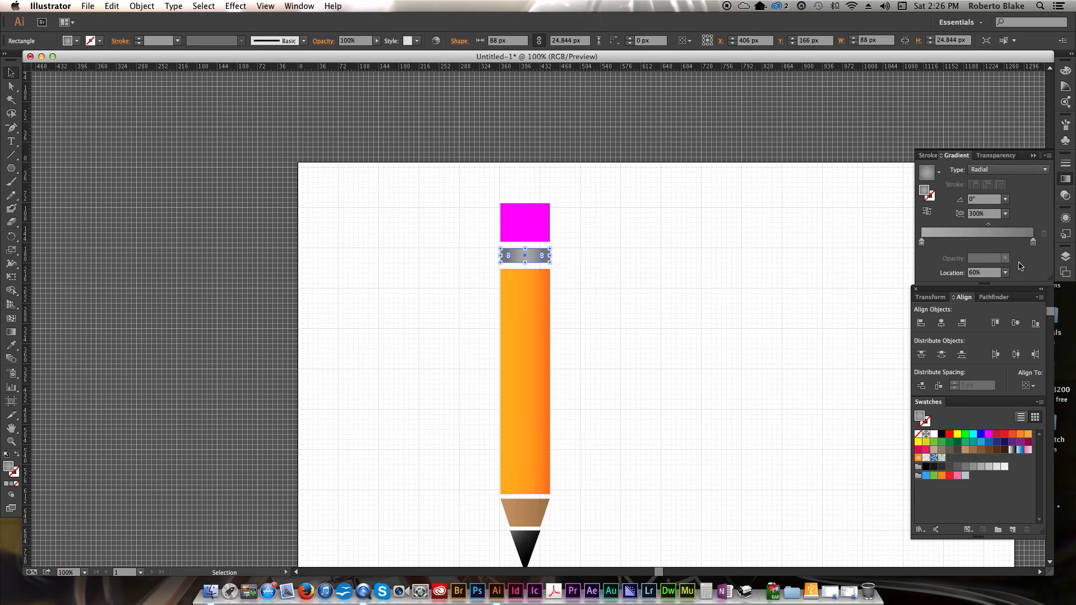
pyautogui.click(1005, 214)
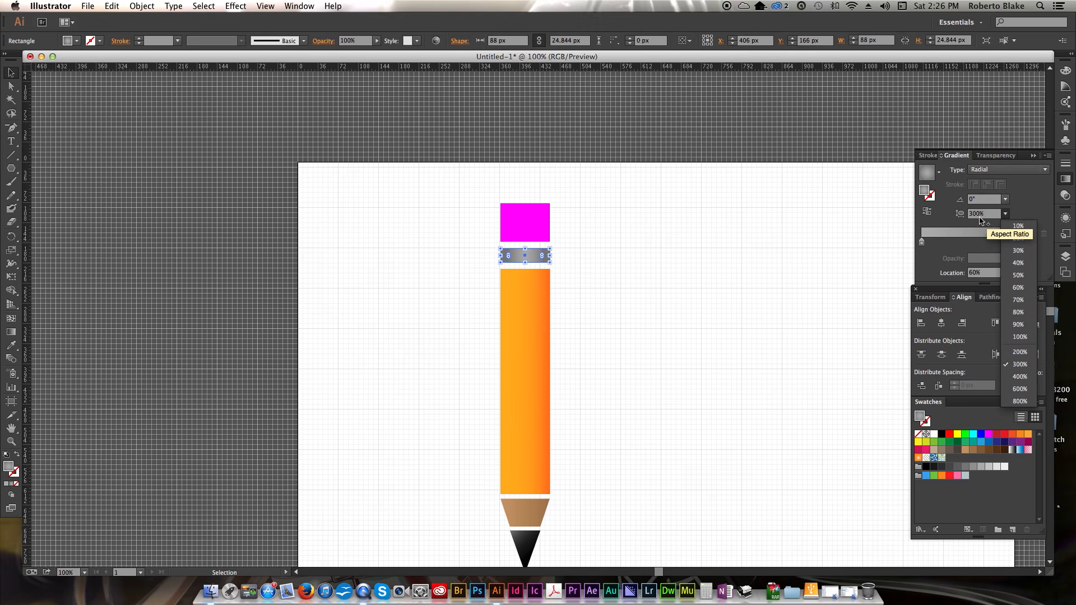
pyautogui.click(1020, 377)
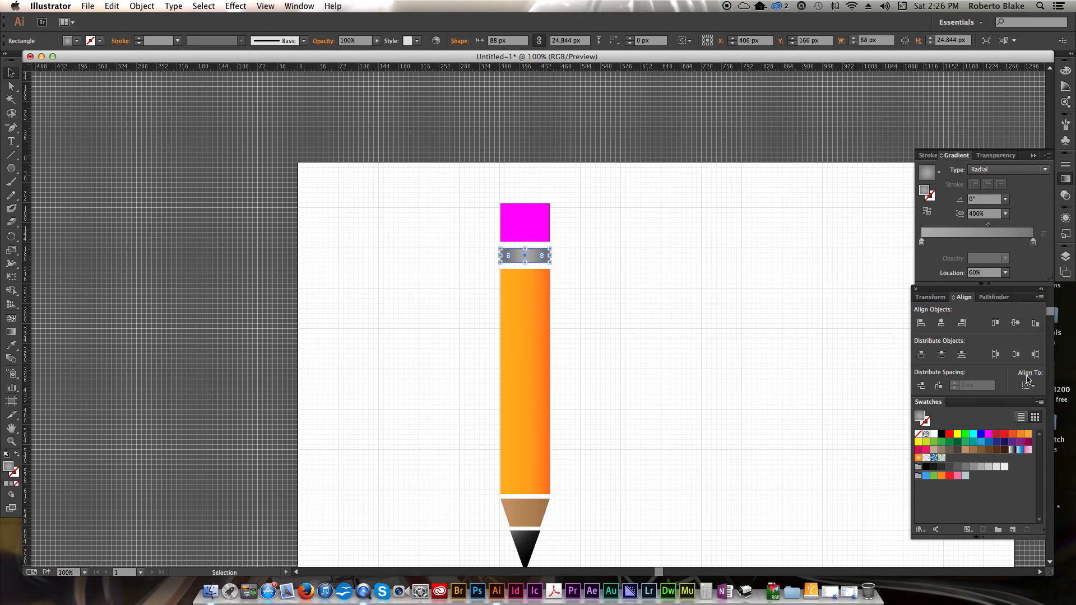
pyautogui.click(768, 322)
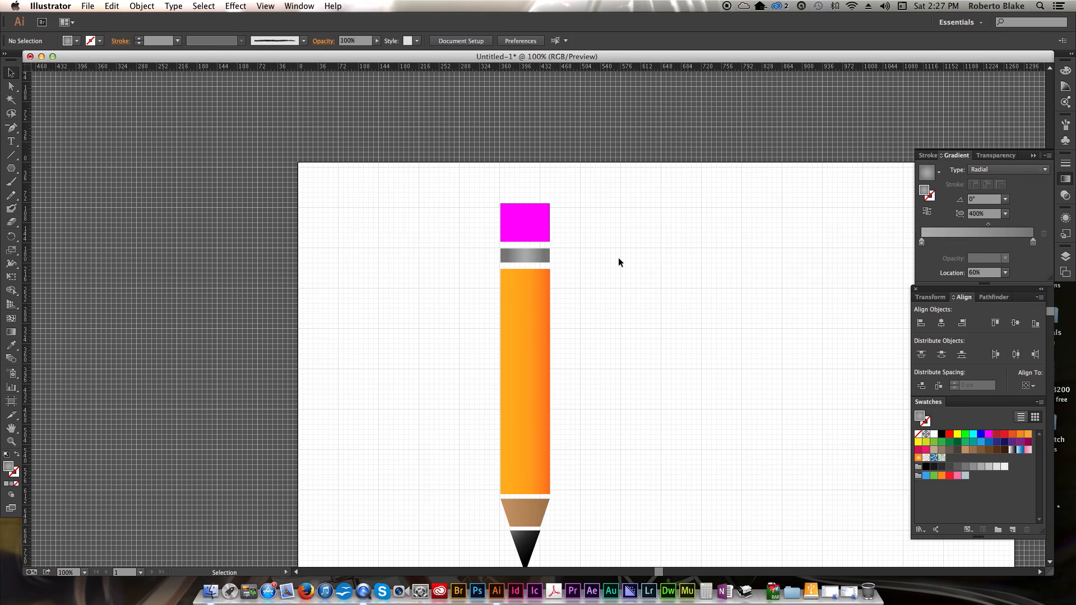
# - Nudge the grey band down by about 8 px
pyautogui.scroll(-2, 618, 256)
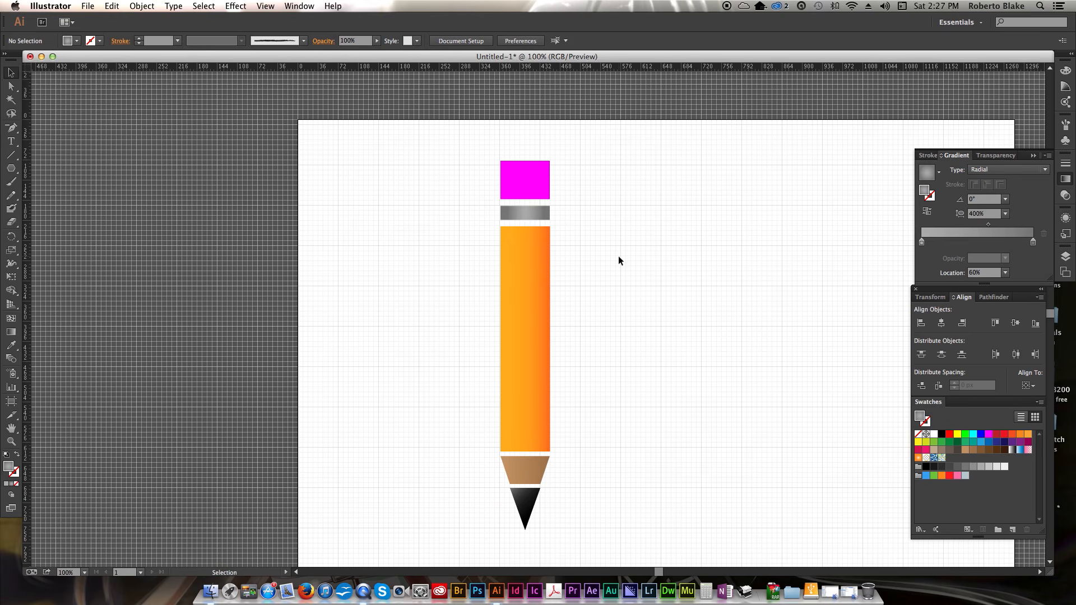
pyautogui.click(549, 215)
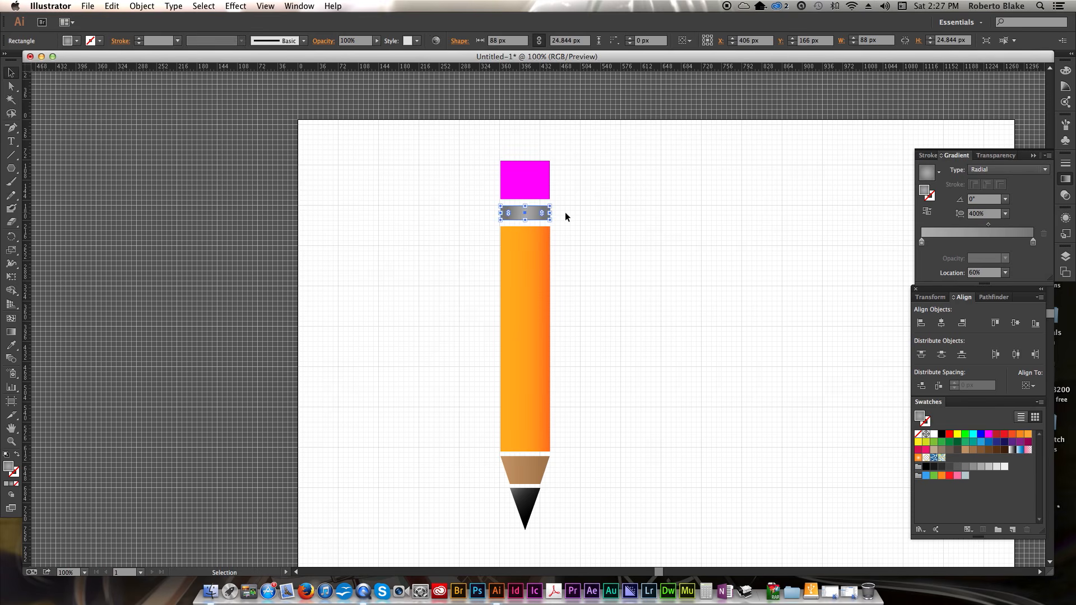
pyautogui.press('Down')
pyautogui.press('Down')
pyautogui.press('Down')
pyautogui.press('Down')
pyautogui.press('Down')
pyautogui.press('Down')
pyautogui.press('Down')
pyautogui.press('Down')
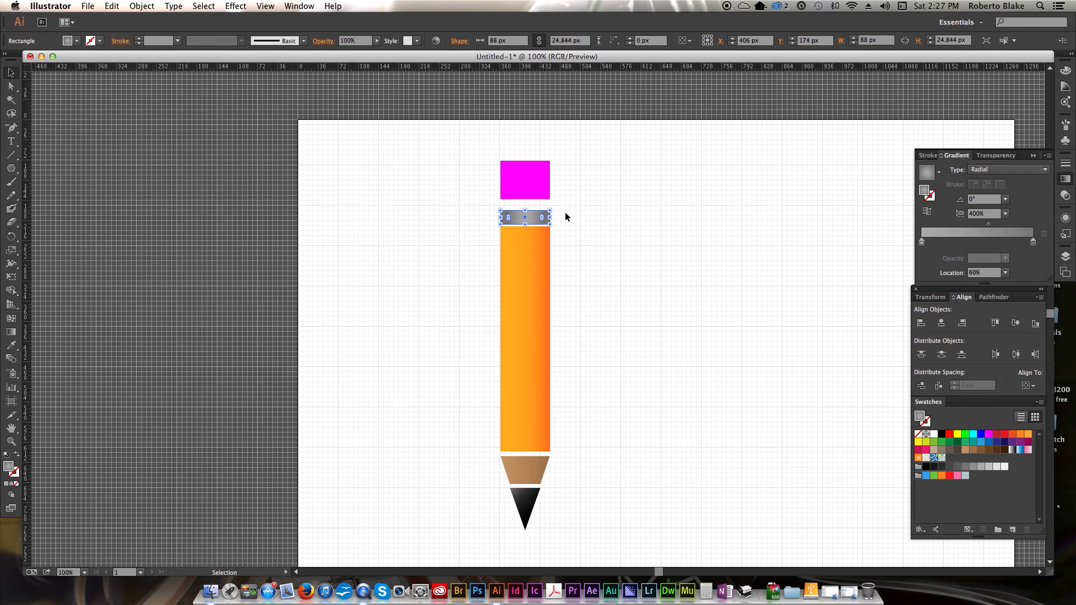
# - Nudge the magenta eraser down by about 15 px, closer to the band
pyautogui.click(552, 196)
pyautogui.click(542, 194)
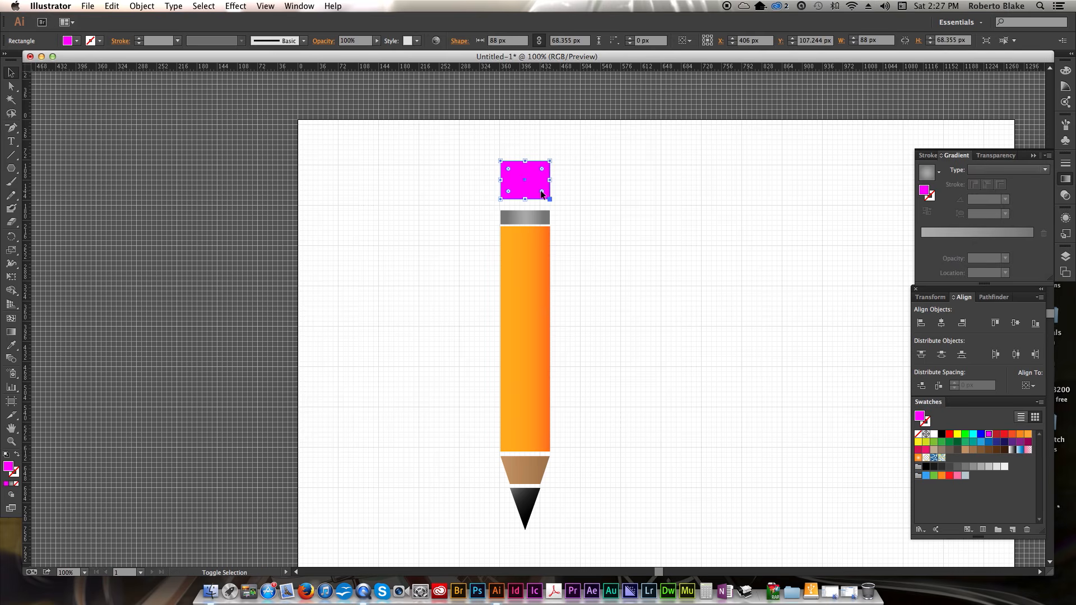
pyautogui.press('Down')
pyautogui.press('Down')
pyautogui.press('Down')
pyautogui.press('Down')
pyautogui.press('Down')
pyautogui.press('Down')
pyautogui.press('Down')
pyautogui.press('Down')
pyautogui.press('Down')
pyautogui.press('Down')
pyautogui.press('Down')
pyautogui.press('Down')
pyautogui.press('Down')
pyautogui.press('Down')
pyautogui.press('Down')
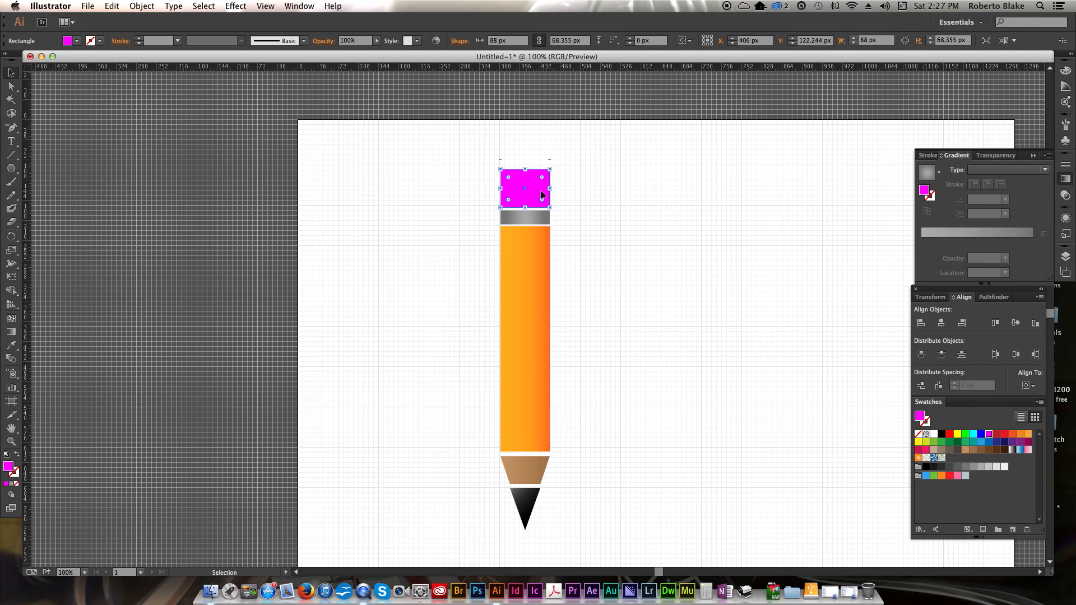
# - Nudge the wooden cone up slightly to tighten its spacing
pyautogui.click(539, 476)
pyautogui.press('Up')
pyautogui.press('Up')
pyautogui.press('Up')
pyautogui.press('Up')
pyautogui.press('Up')
pyautogui.press('Up')
pyautogui.press('Down')
pyautogui.press('Down')
pyautogui.click(560, 520)
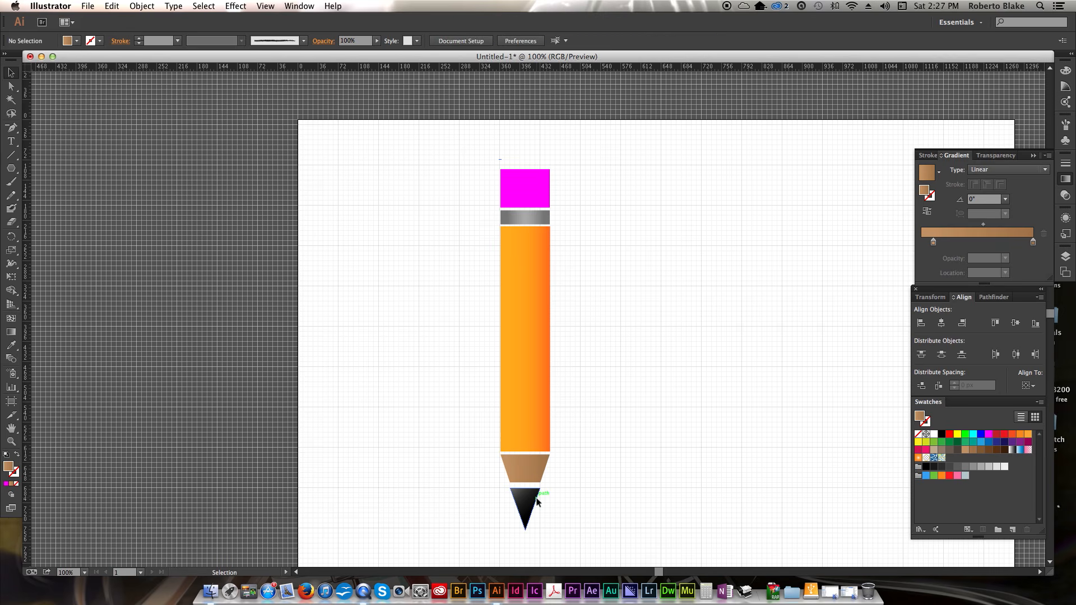
# - Nudge the black tip up slightly toward the wooden cone
pyautogui.click(536, 502)
pyautogui.press('Up')
pyautogui.press('Up')
pyautogui.press('Up')
pyautogui.press('Up')
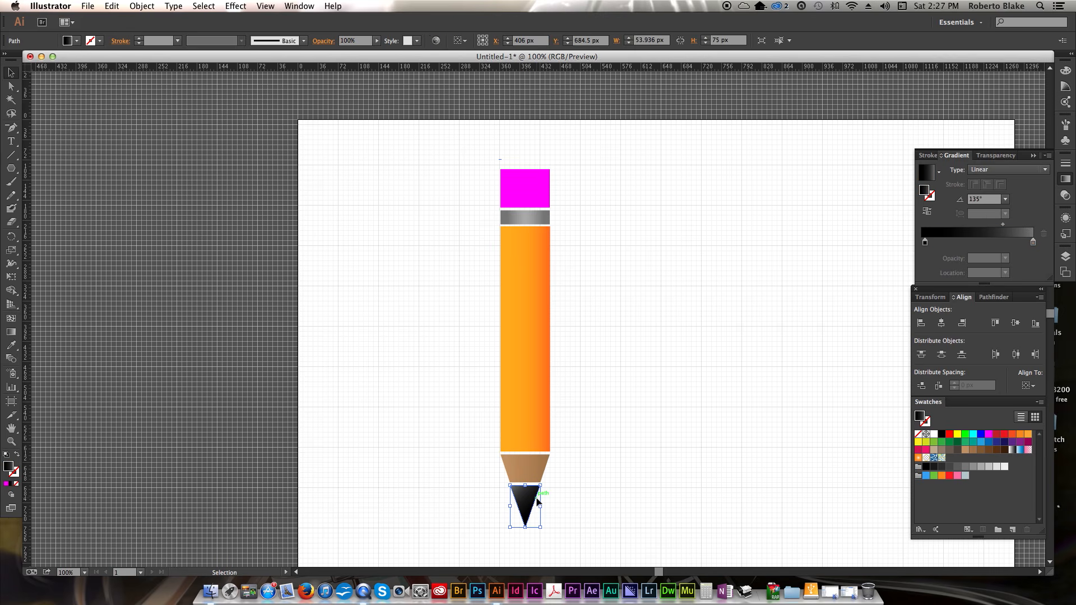
pyautogui.click(626, 426)
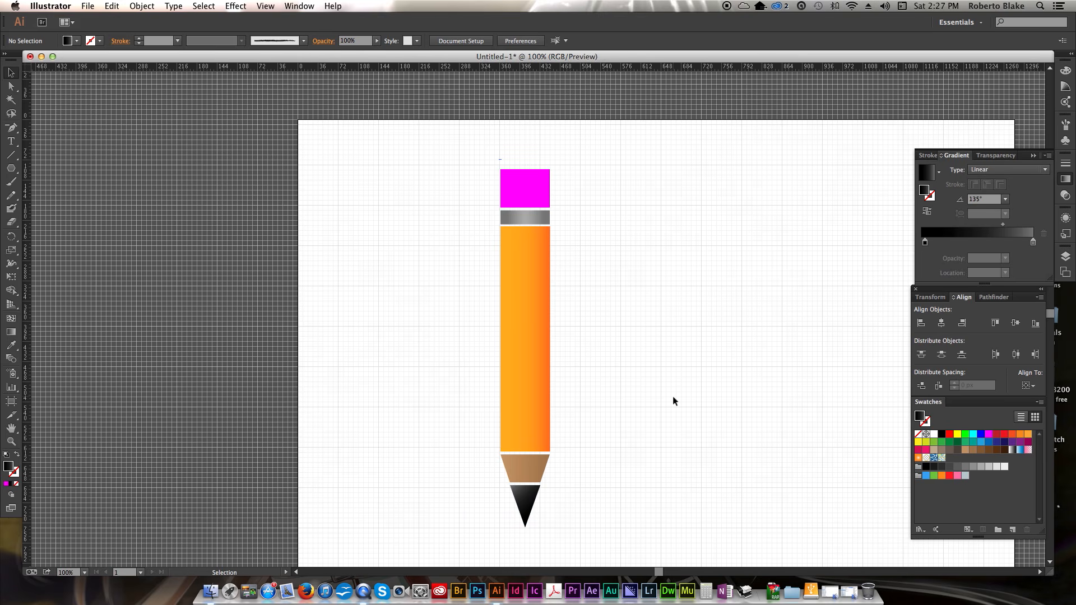
# - Apply a linear gradient to the eraser, starting from its magenta fill
pyautogui.click(535, 200)
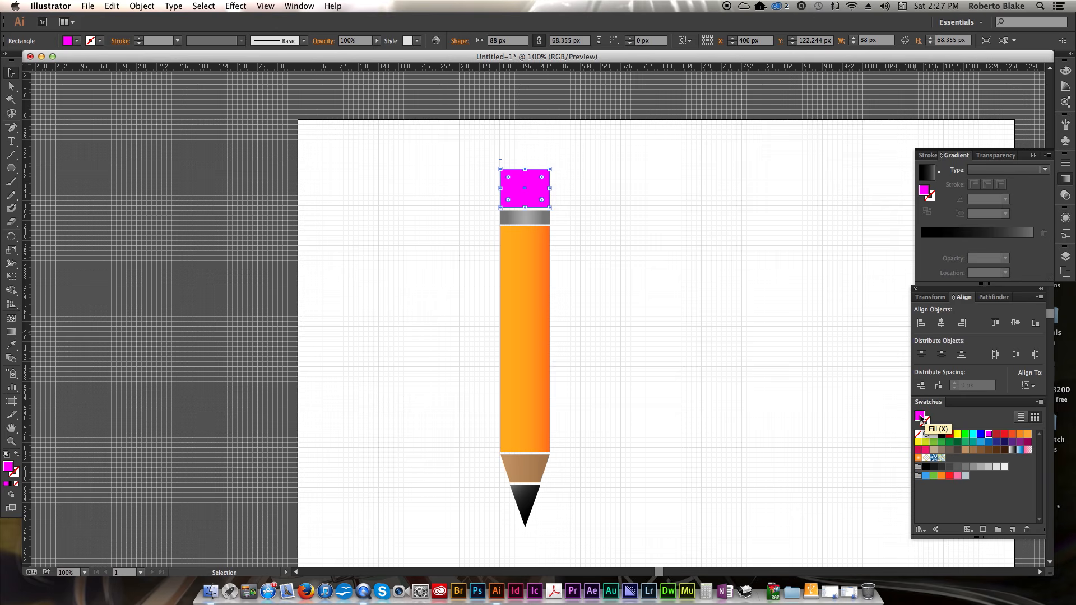
pyautogui.click(921, 417)
pyautogui.moveTo(931, 223); pyautogui.dragTo(892, 252)
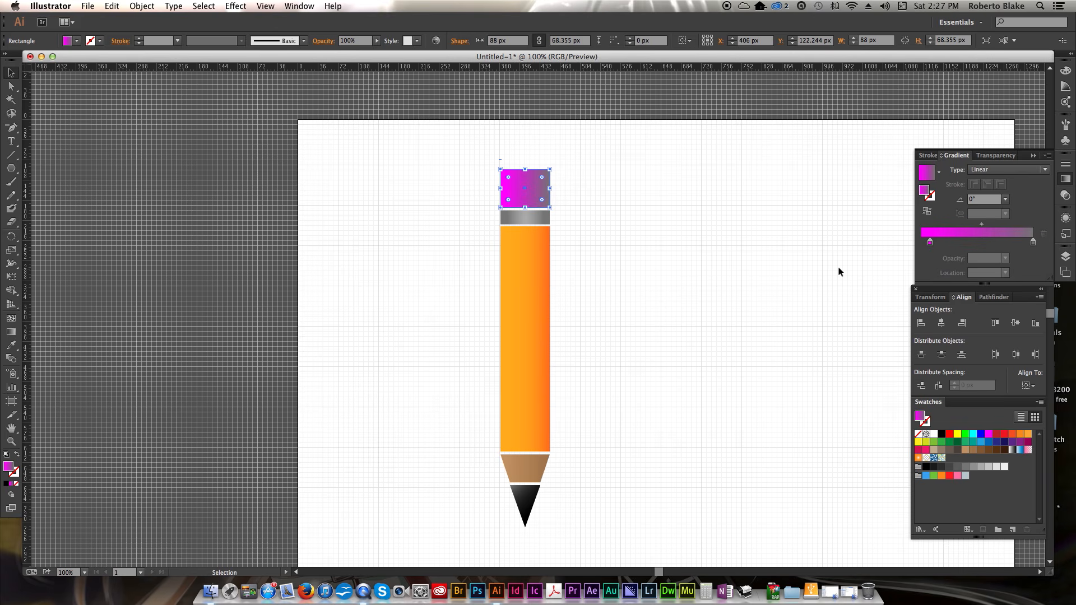
# - Set the eraser gradient's right stop to a light pink swatch
pyautogui.click(1034, 242)
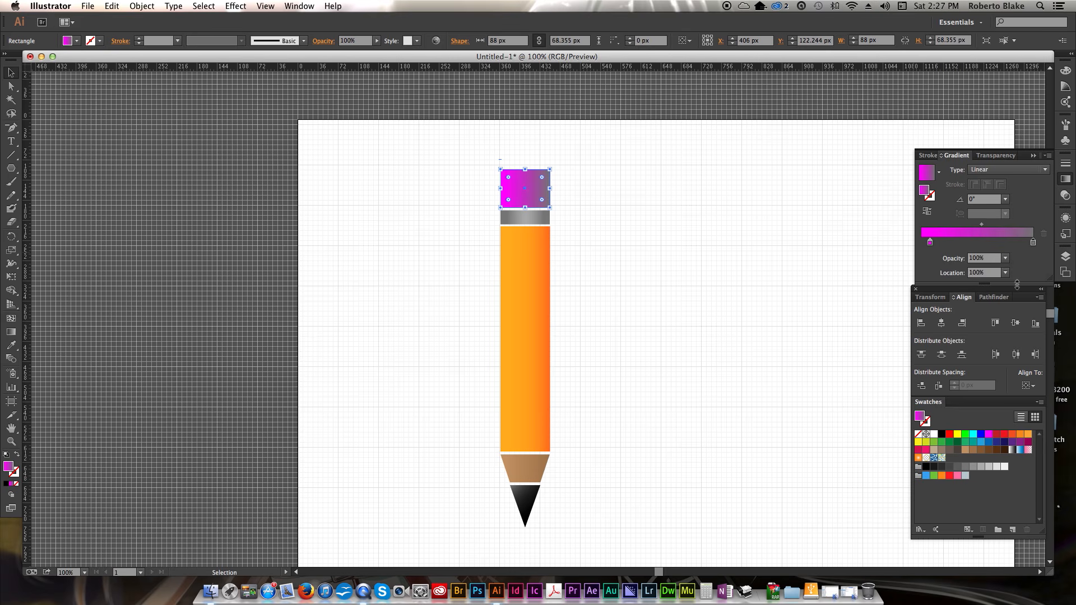
pyautogui.doubleClick(1034, 245)
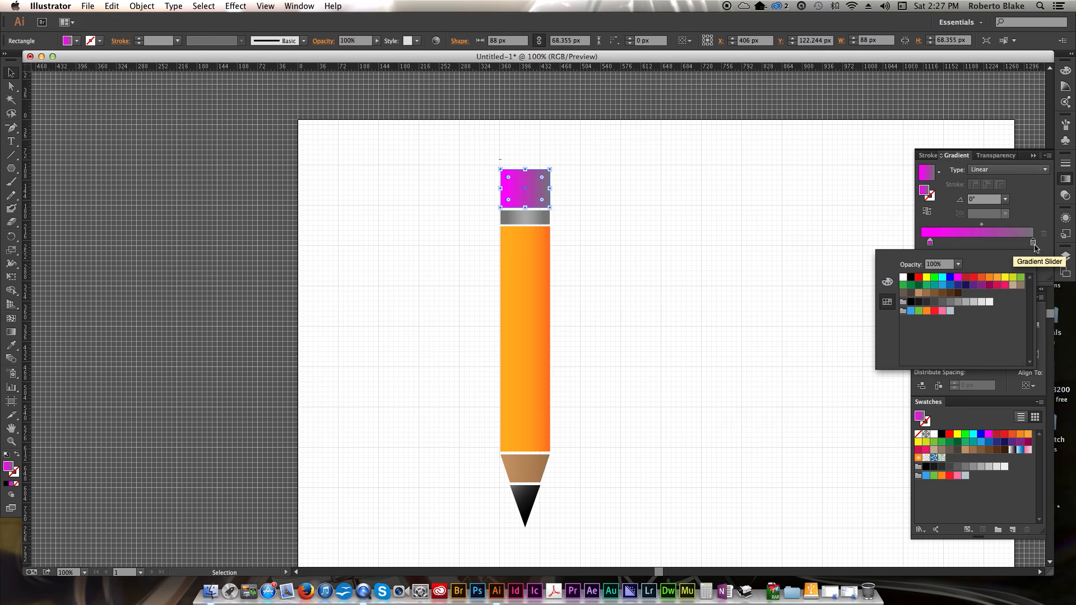
pyautogui.click(945, 311)
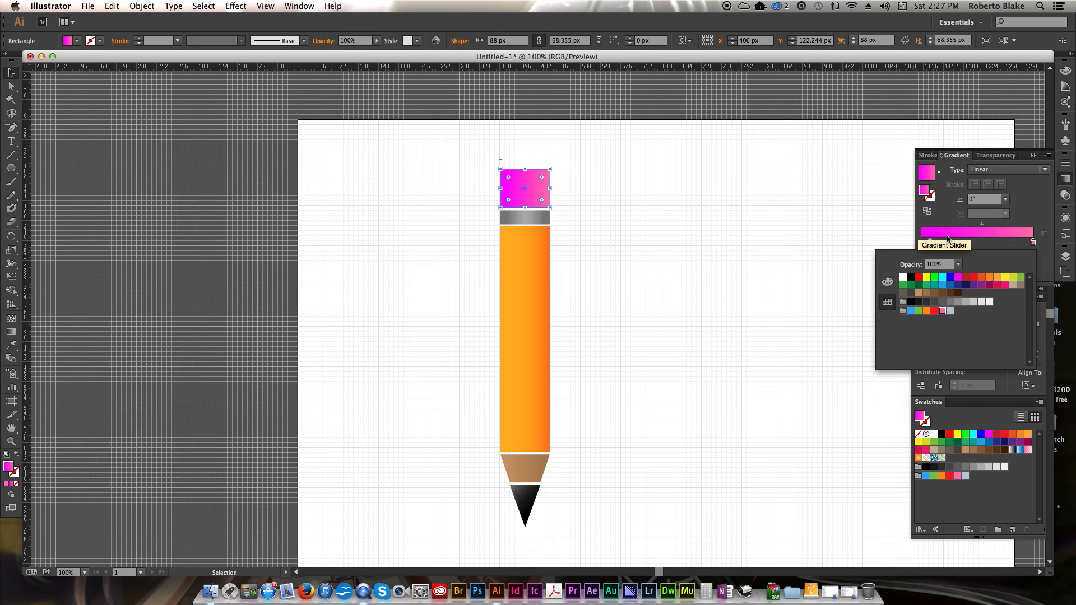
# - Set the eraser gradient's angle to -150°
pyautogui.click(1036, 216)
pyautogui.click(1005, 200)
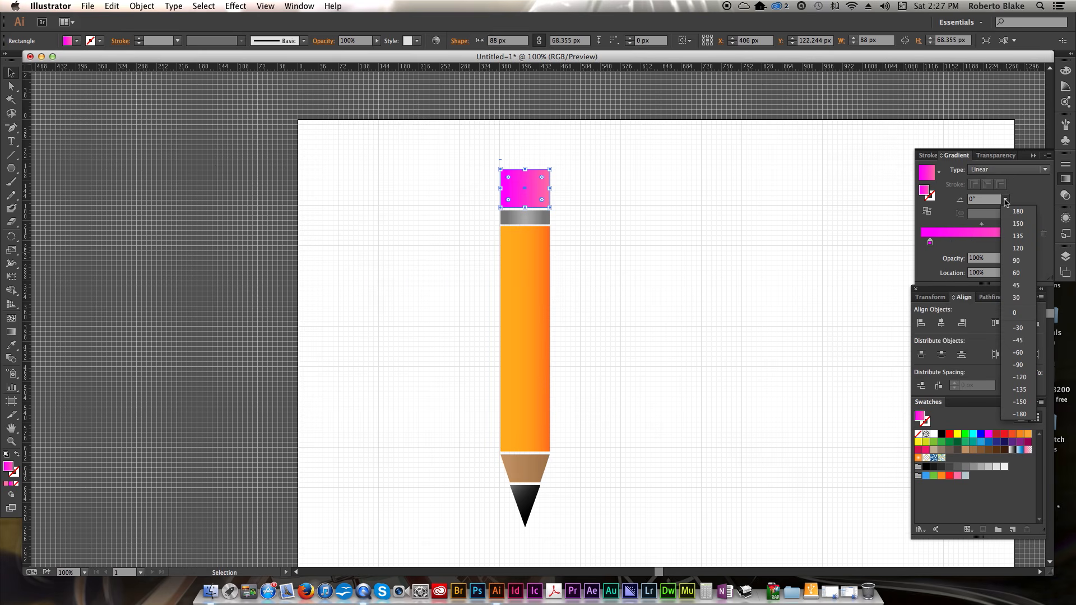
pyautogui.click(1026, 376)
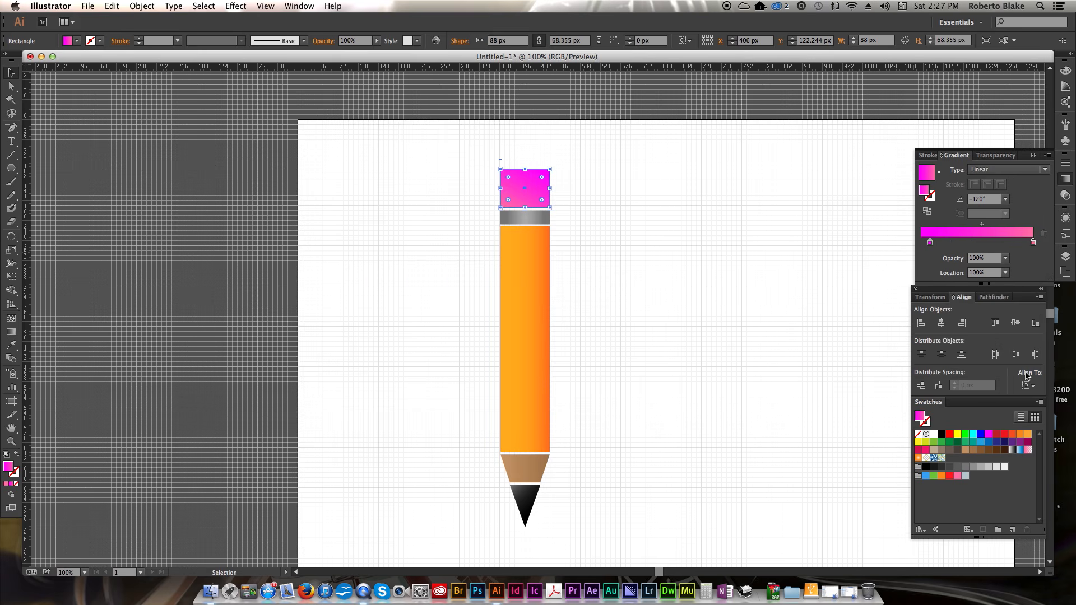
pyautogui.click(1006, 200)
pyautogui.click(1020, 402)
pyautogui.click(714, 277)
# - Move the eraser gradient's left stop to about 15%
pyautogui.click(531, 185)
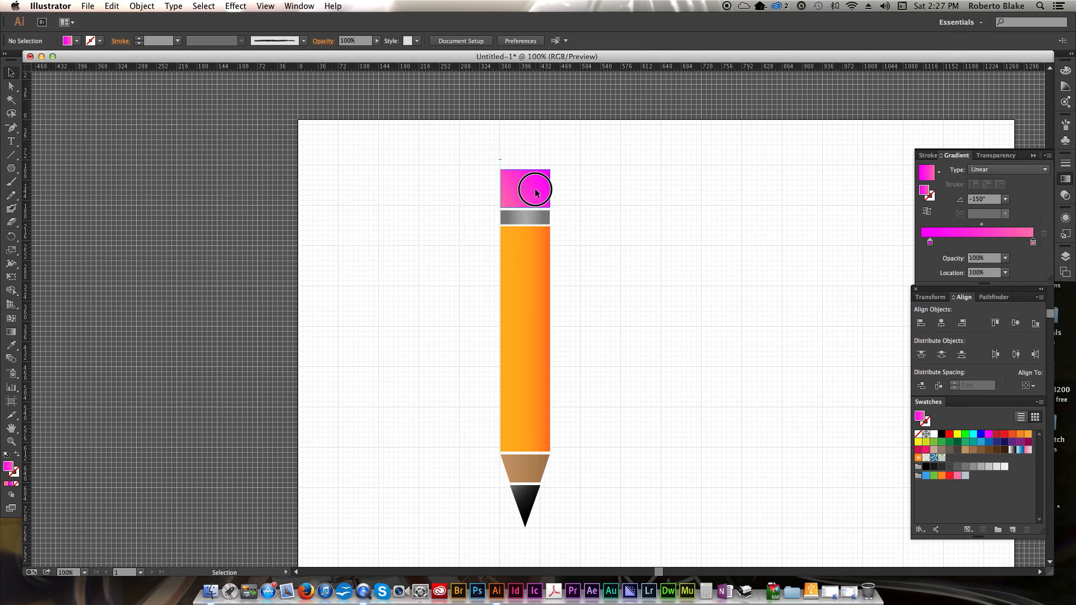
pyautogui.click(984, 227)
pyautogui.moveTo(985, 227)
pyautogui.mouseDown()
pyautogui.moveTo(994, 226)
pyautogui.moveTo(957, 227)
pyautogui.moveTo(967, 226)
pyautogui.moveTo(939, 244)
pyautogui.mouseUp()
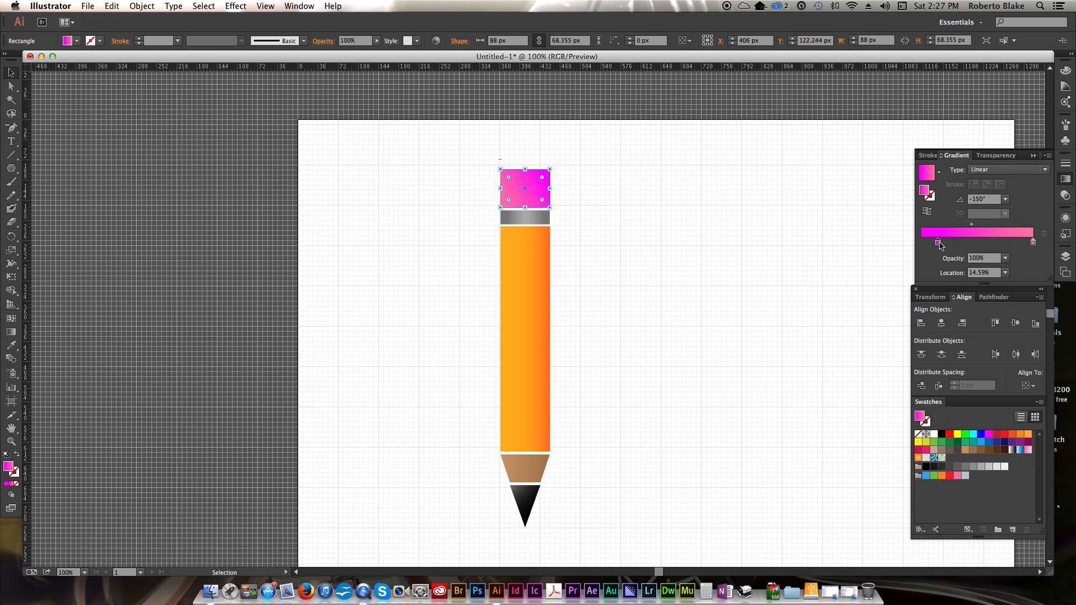
pyautogui.click(724, 238)
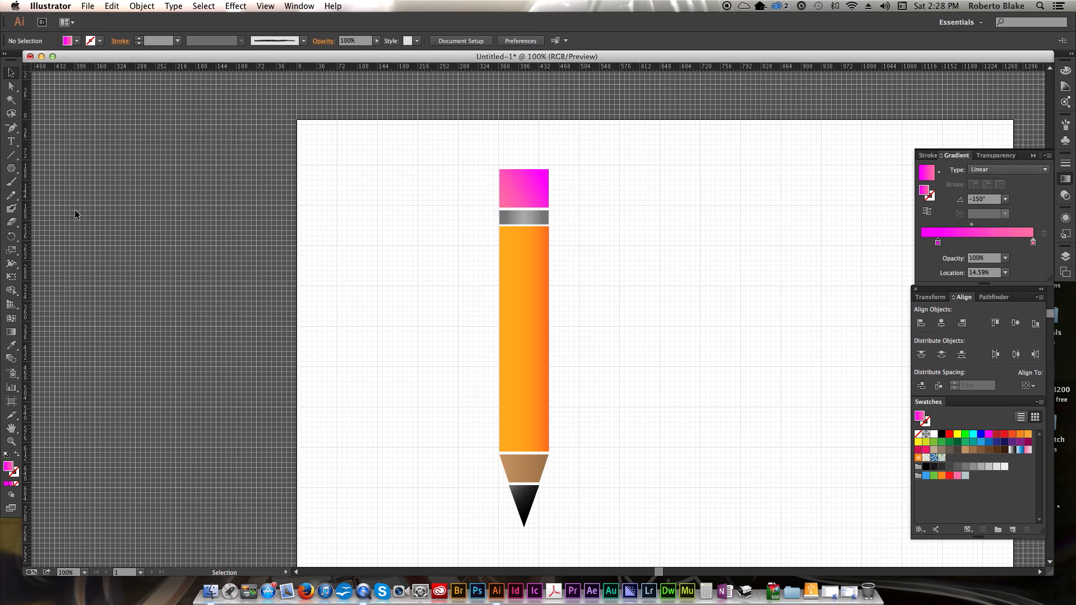
# - Pick the Type tool and set a black fill with no stroke
pyautogui.click(12, 141)
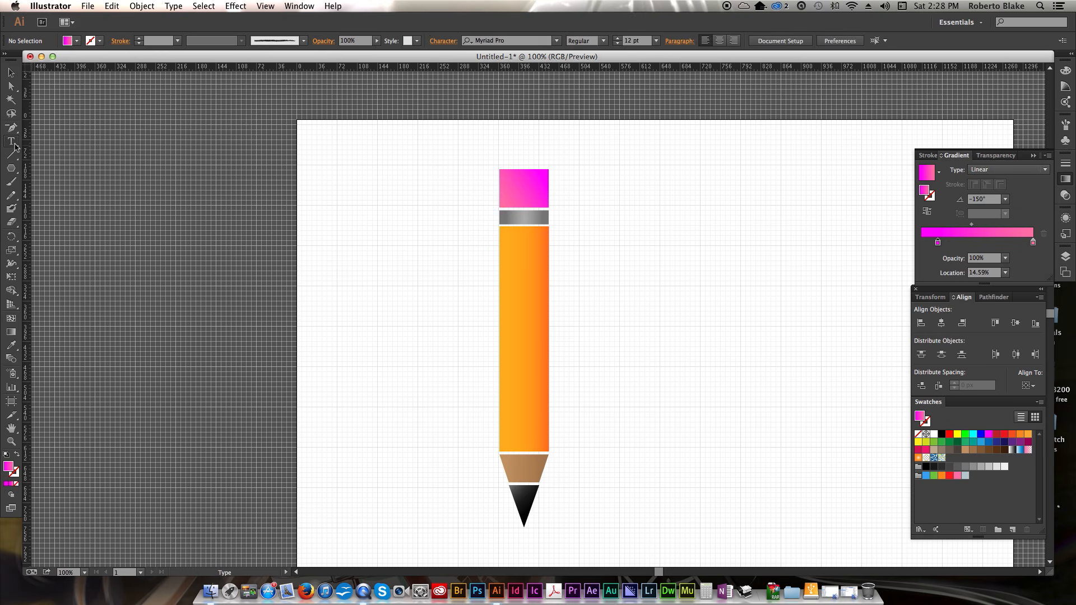
pyautogui.press('x')
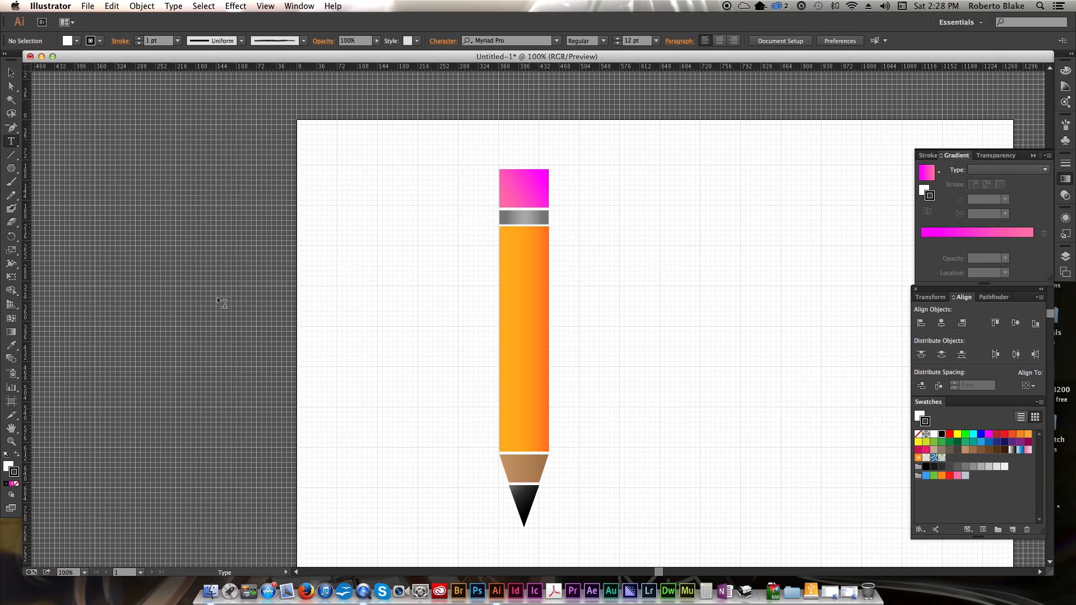
pyautogui.click(17, 454)
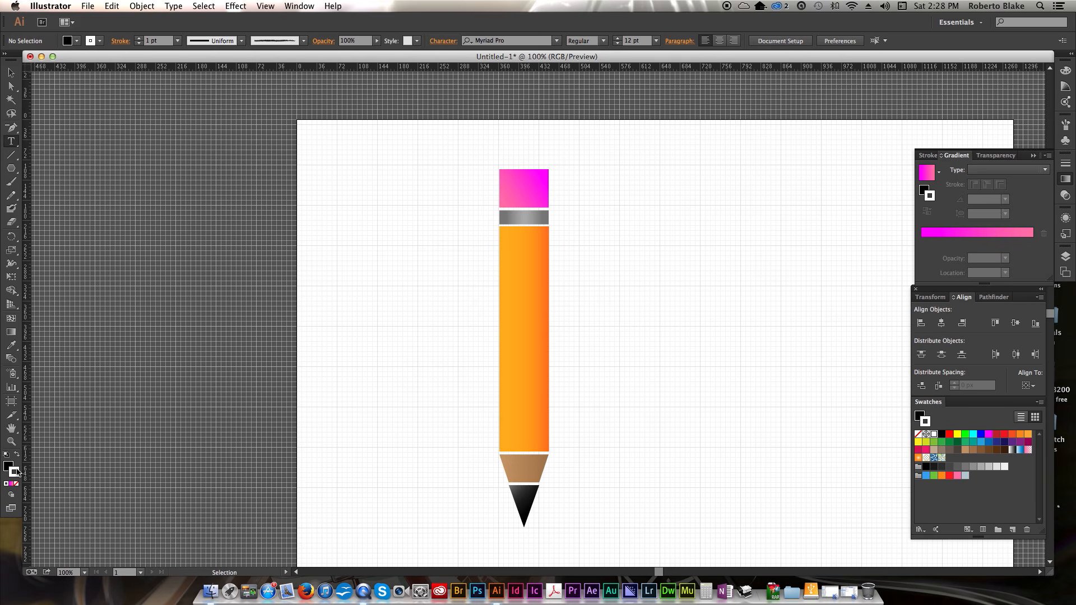
pyautogui.click(16, 484)
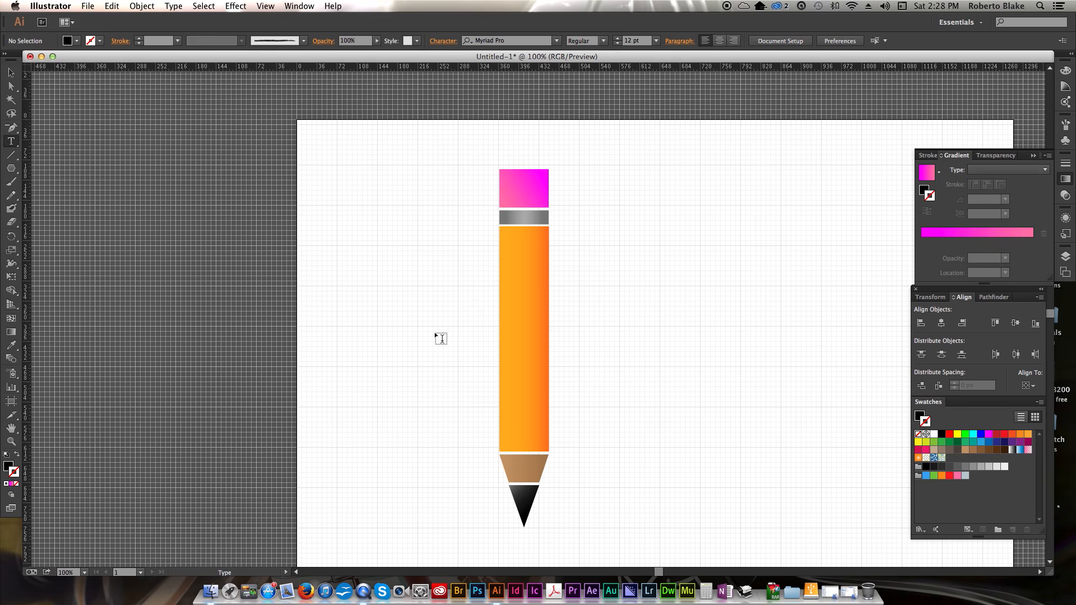
# - Add the text ALWAYS BE CREATING in a frame beside the pencil and enlarge it to 32 pt
pyautogui.moveTo(597, 239); pyautogui.dragTo(873, 278)
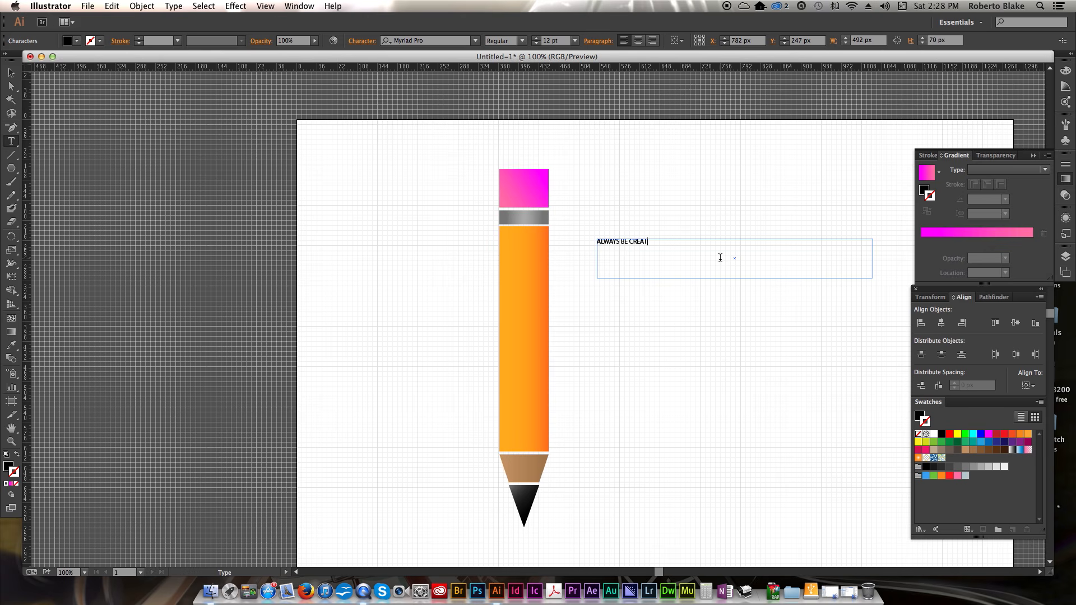
pyautogui.press('super+a')
pyautogui.press('super+shift+period')
pyautogui.press('super+shift+period')
pyautogui.press('super+shift+period')
pyautogui.press('super+shift+period')
pyautogui.press('super+shift+period')
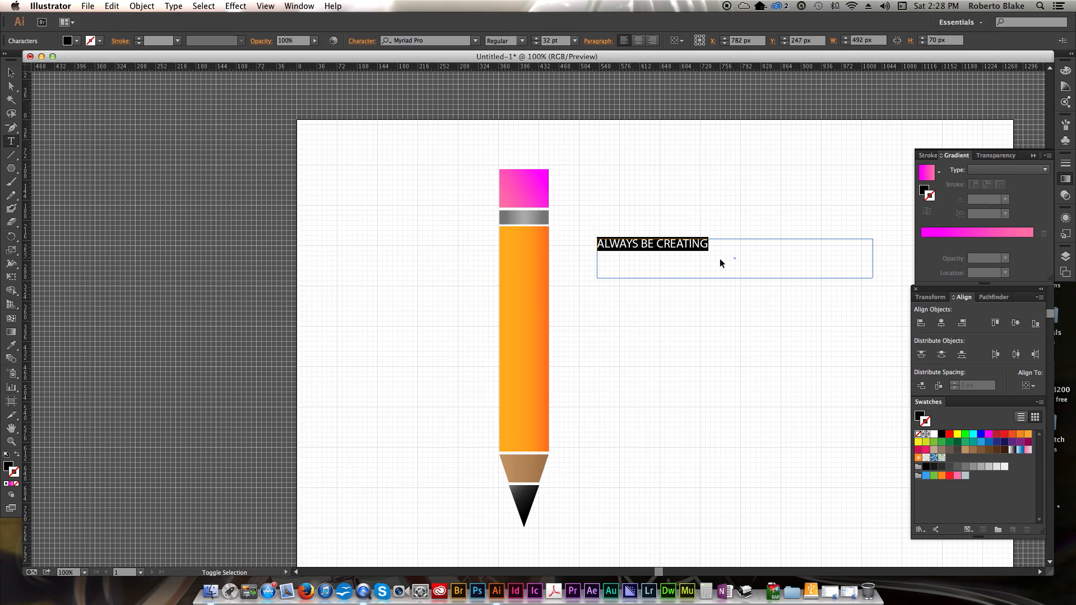
pyautogui.press('super+shift+period')
pyautogui.press('super+shift+period')
pyautogui.press('super+shift+period')
pyautogui.press('super+shift+period')
pyautogui.press('super+shift+period')
# - Try to rotate the text frame from its corner handle, and undo the change
pyautogui.click(730, 261)
pyautogui.click(11, 73)
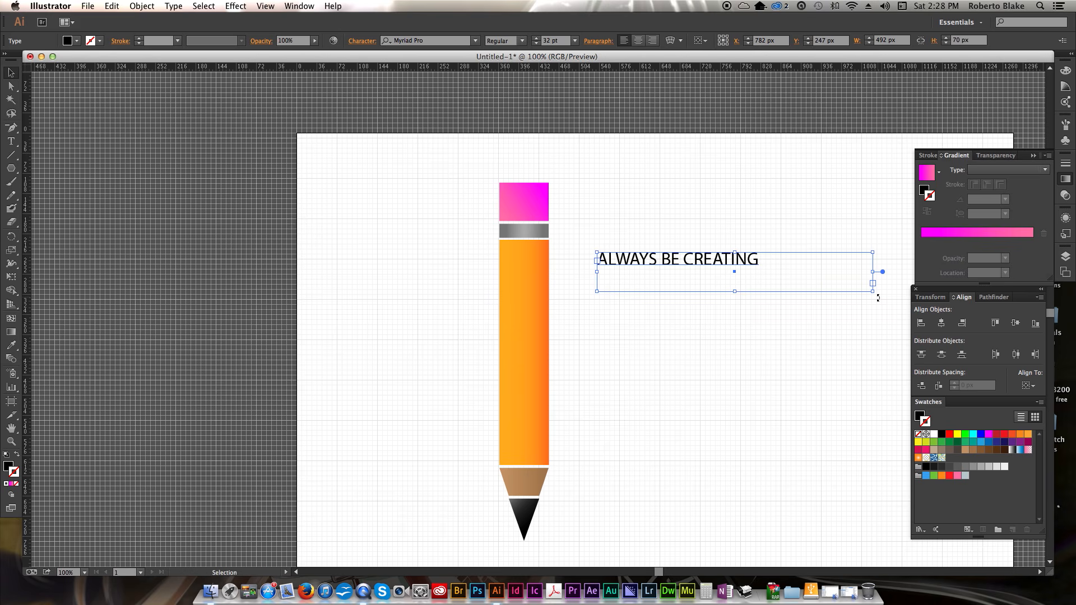
pyautogui.moveTo(878, 296); pyautogui.dragTo(735, 200)
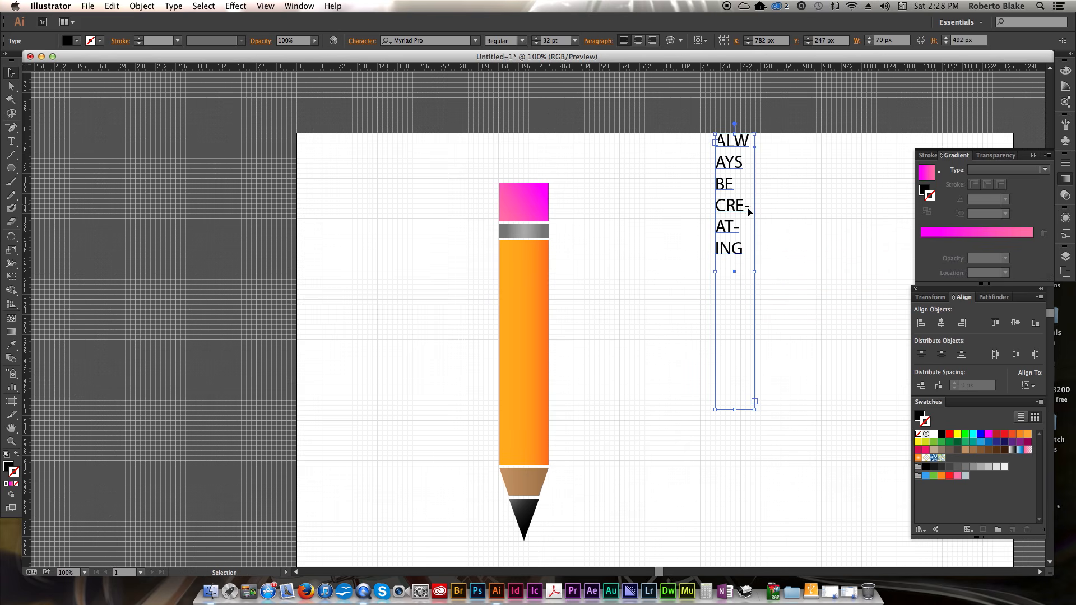
pyautogui.press('super+z')
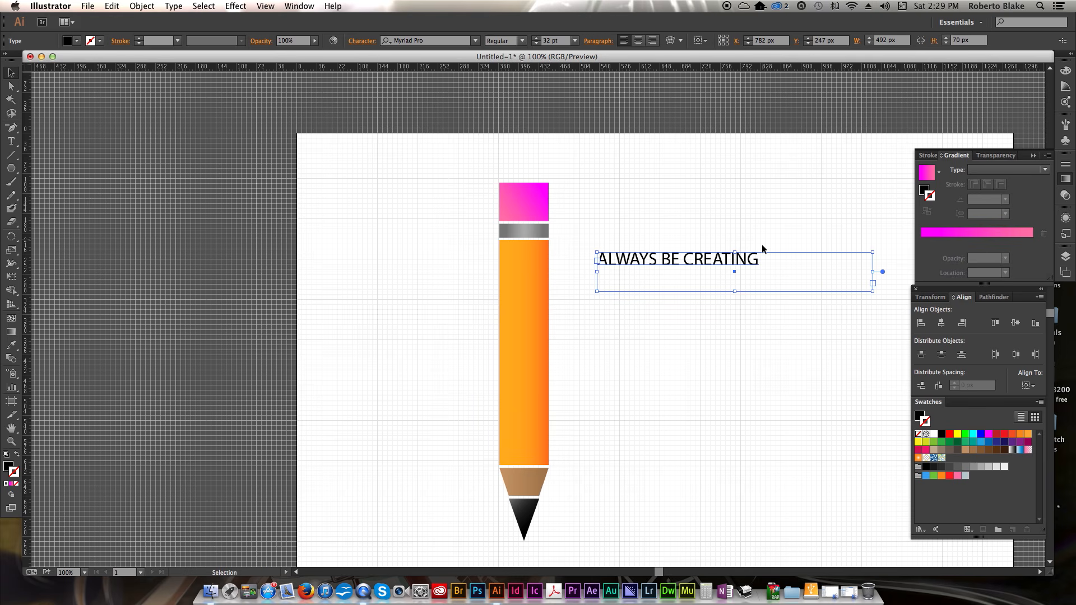
# - Change the text's font to Avant Garde Demi BT
pyautogui.tripleClick(707, 259)
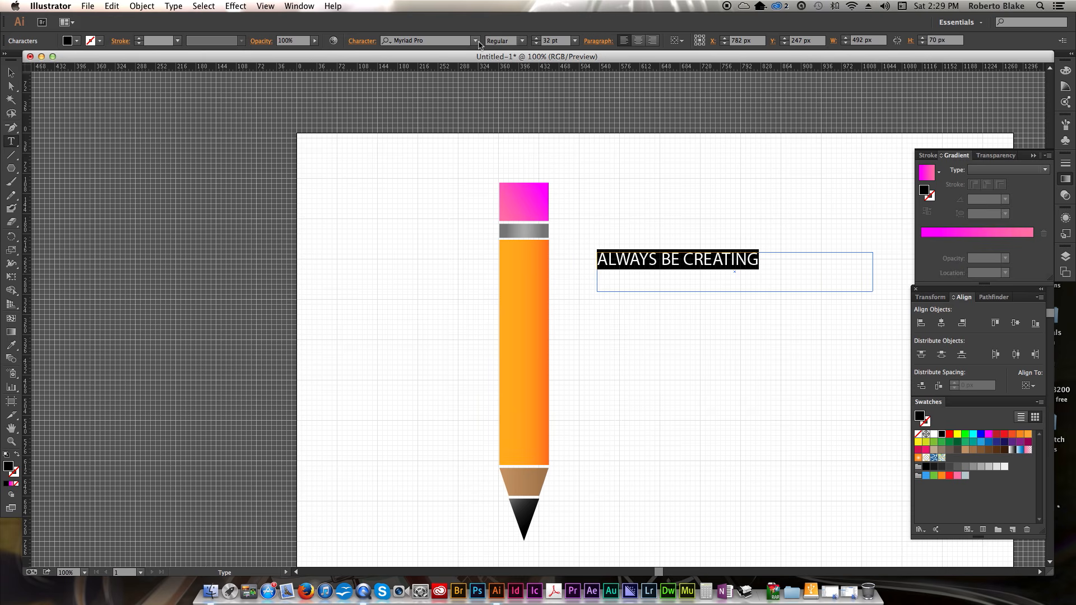
pyautogui.click(477, 41)
pyautogui.write('AV')
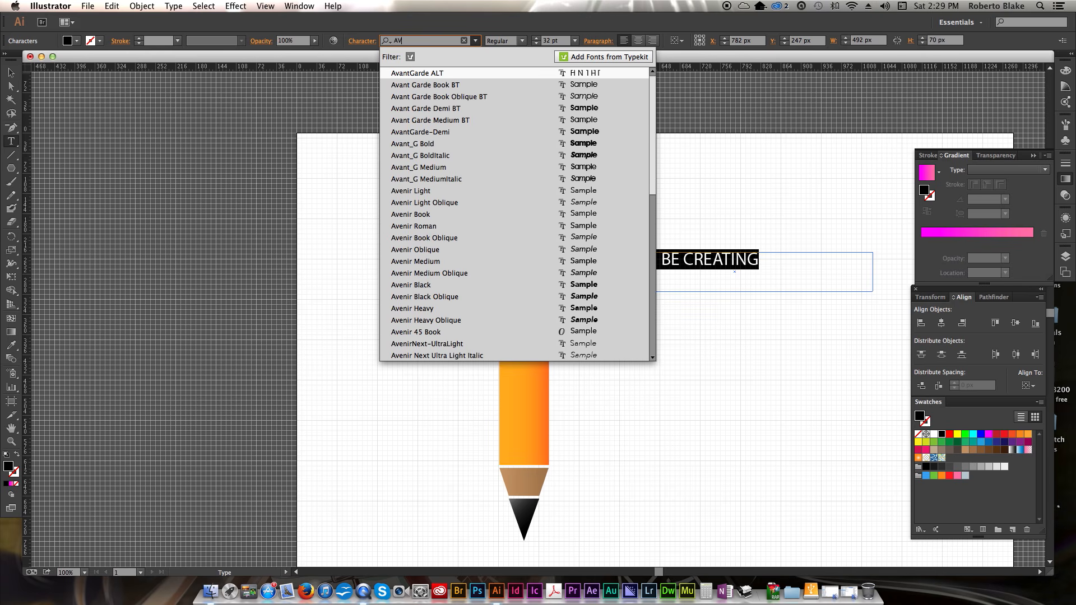
pyautogui.click(490, 110)
pyautogui.click(729, 268)
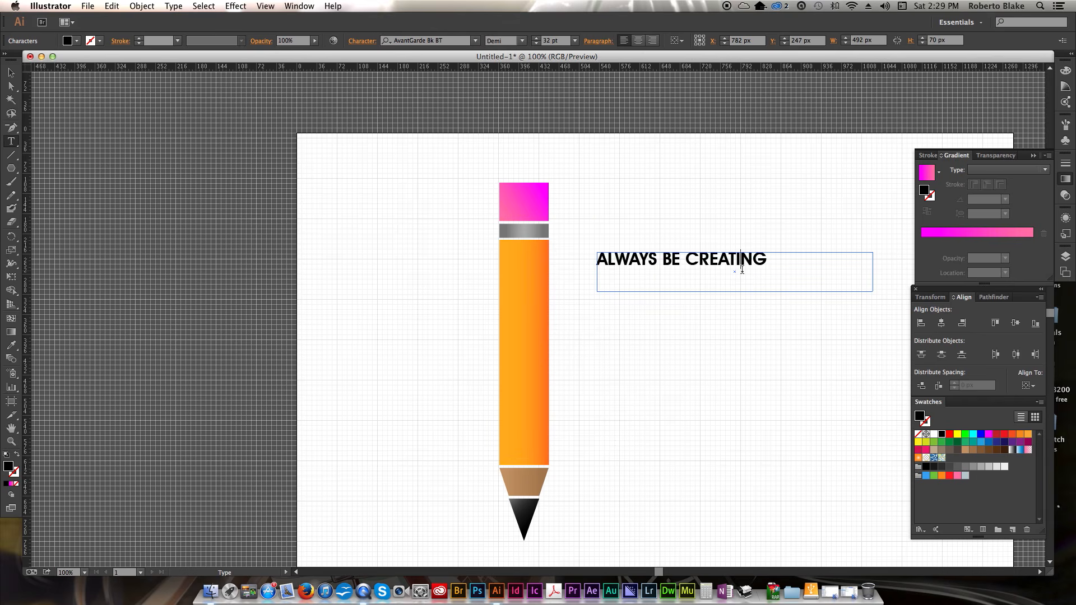
# - Select the text object and convert it to outlines
pyautogui.click(11, 73)
pyautogui.click(241, 172)
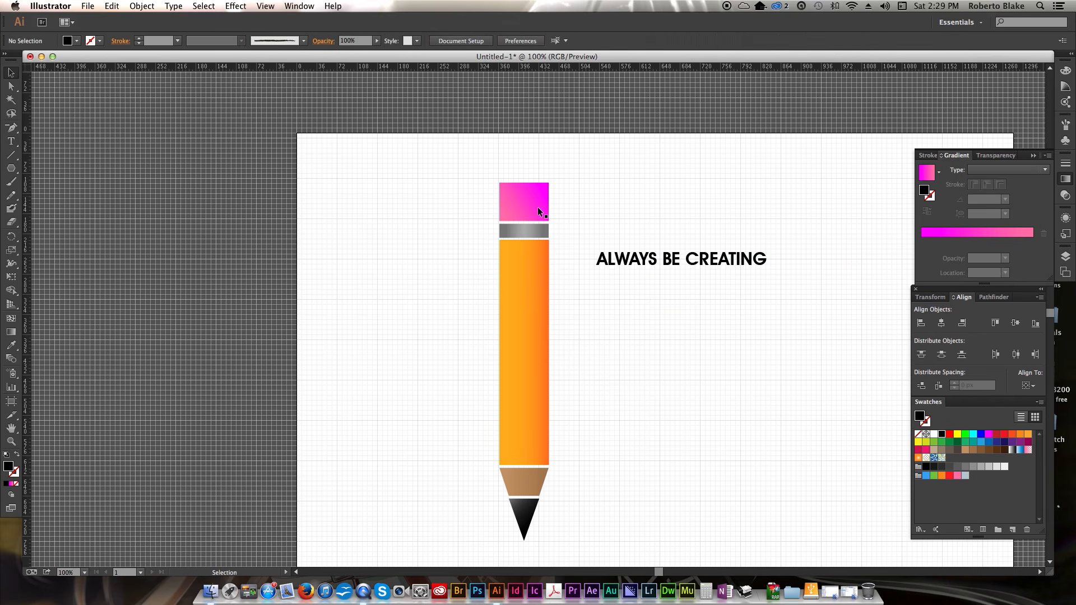
pyautogui.click(730, 269)
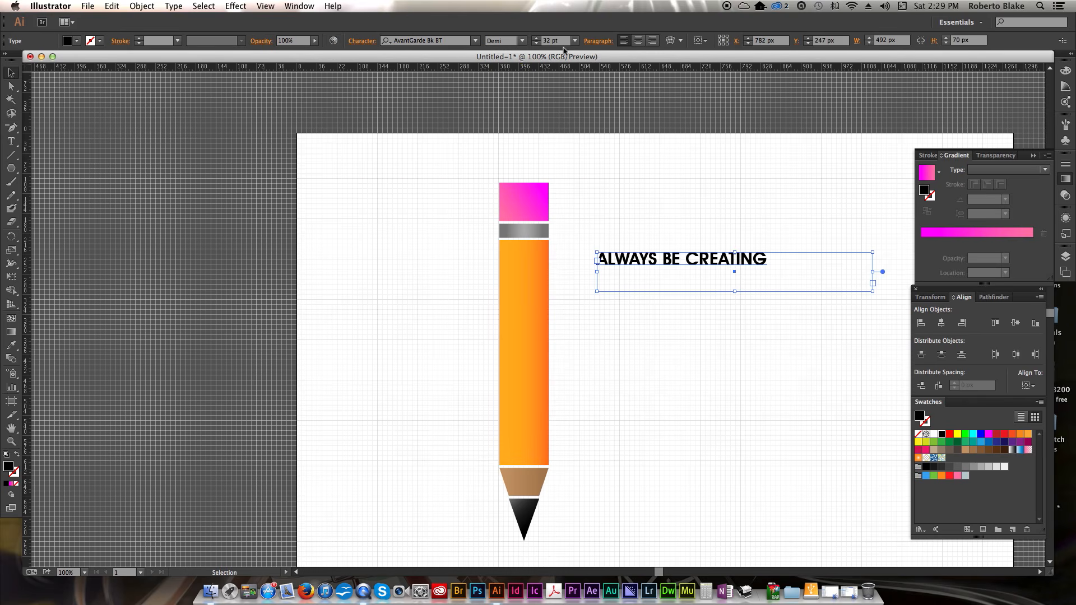
pyautogui.click(735, 327)
pyautogui.click(676, 257)
pyautogui.rightClick(678, 262)
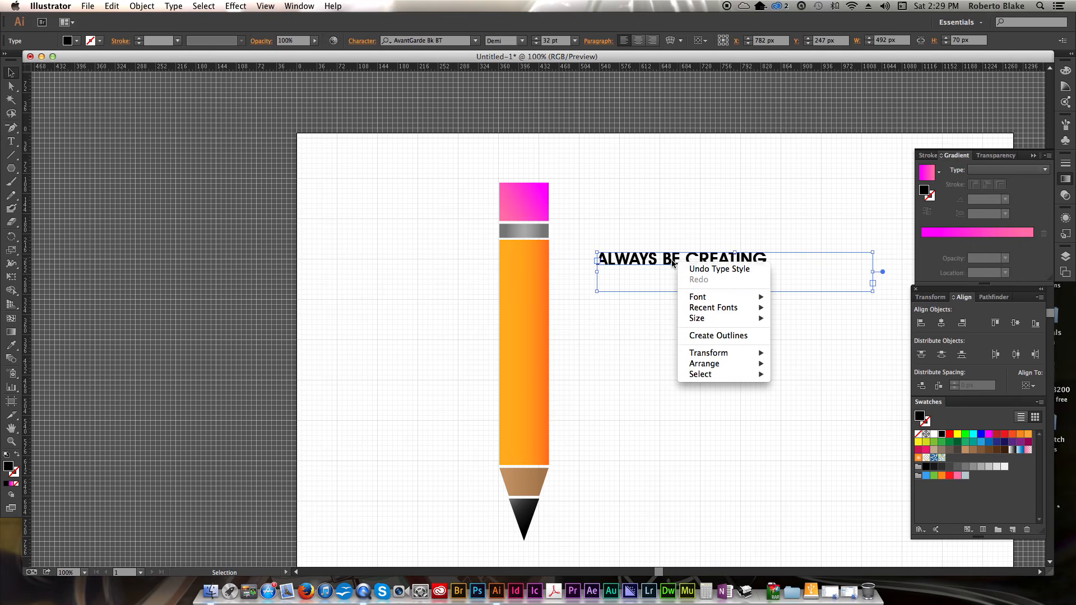
pyautogui.click(695, 336)
pyautogui.click(697, 310)
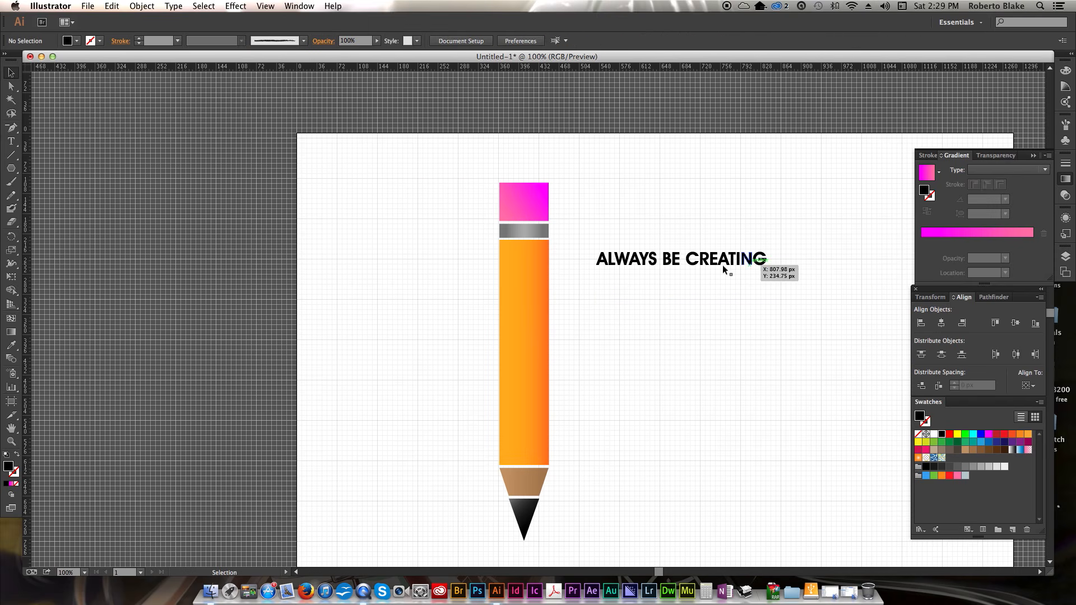
# - Rotate the outlined text 90° so it reads vertically upward beside the pencil
pyautogui.moveTo(579, 240); pyautogui.dragTo(669, 180)
pyautogui.click(765, 251)
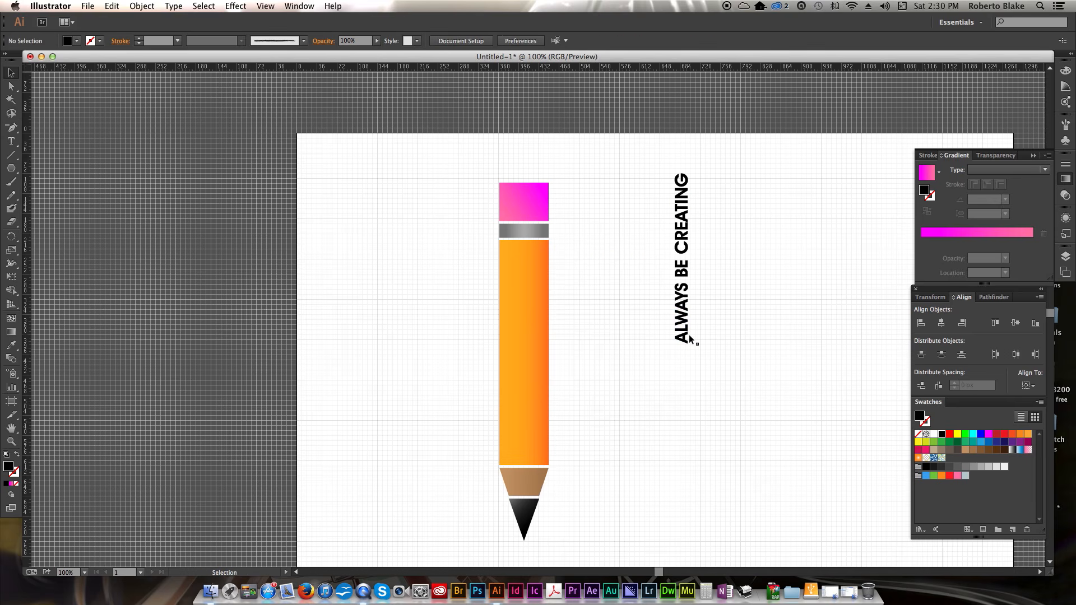
# - Move the outlined text onto the pencil body and scale it down with Free Transform to fit inside
pyautogui.moveTo(682, 337)
pyautogui.mouseDown()
pyautogui.moveTo(612, 382)
pyautogui.moveTo(534, 410)
pyautogui.mouseUp()
pyautogui.hotkey('shift', 'Down')
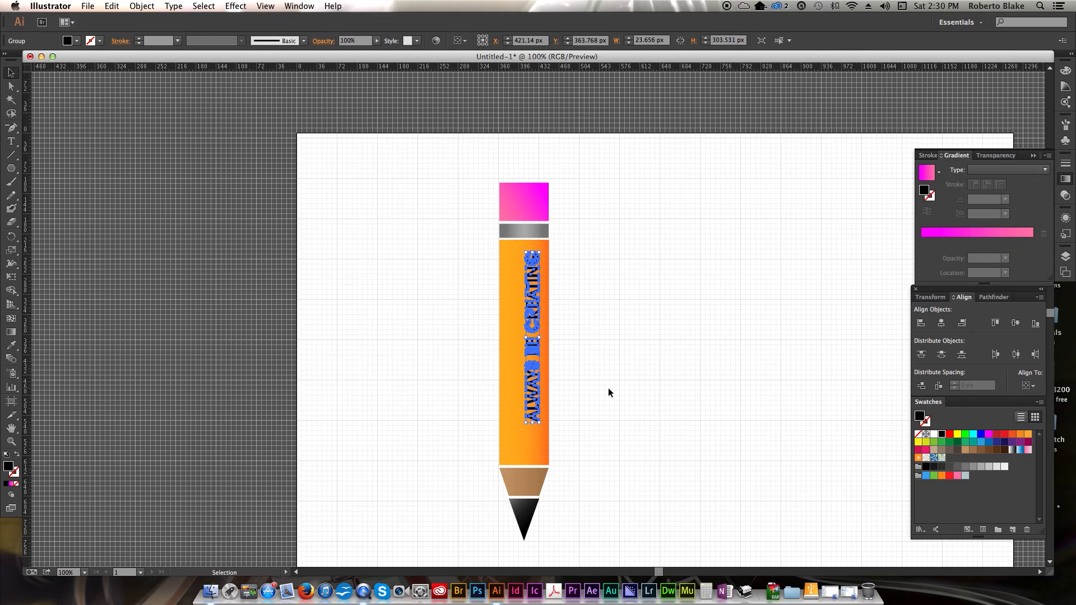
pyautogui.press('Left')
pyautogui.press('e')
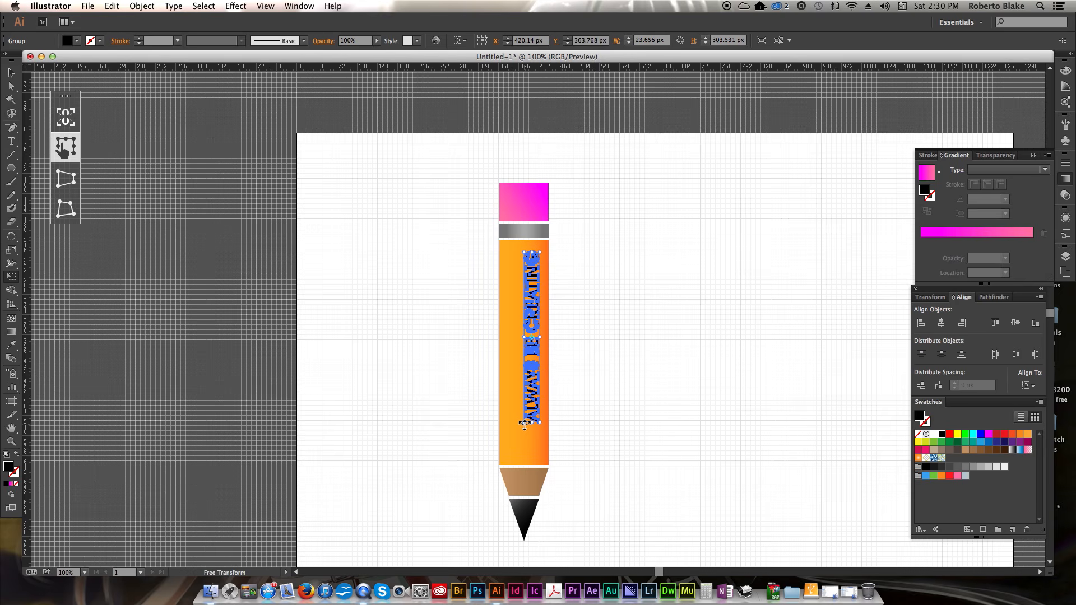
pyautogui.moveTo(524, 425); pyautogui.dragTo(531, 417)
pyautogui.moveTo(524, 252); pyautogui.dragTo(527, 274)
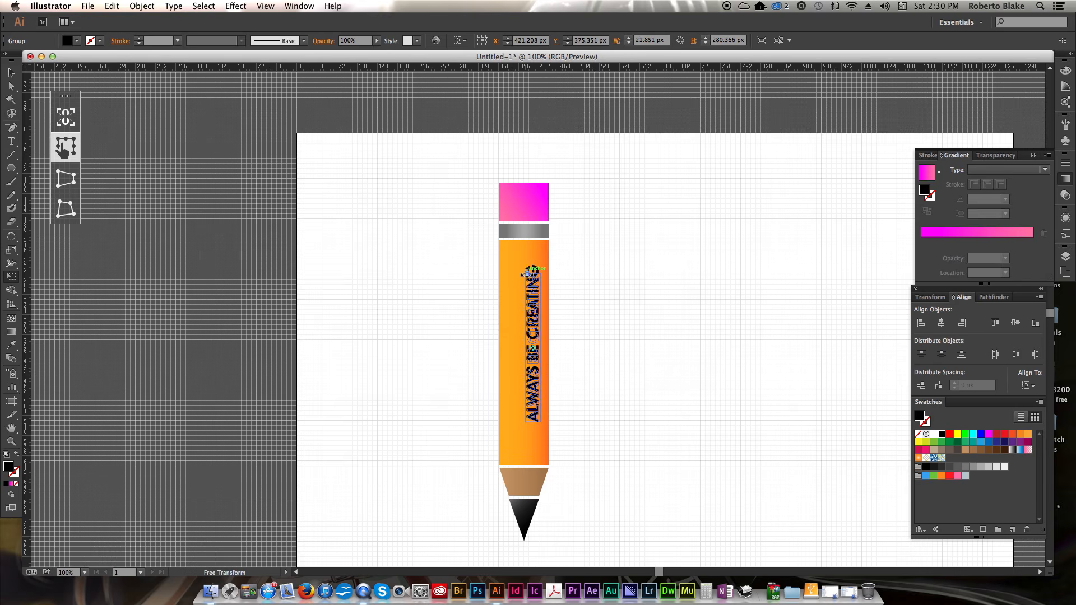
pyautogui.press('v')
pyautogui.click(613, 272)
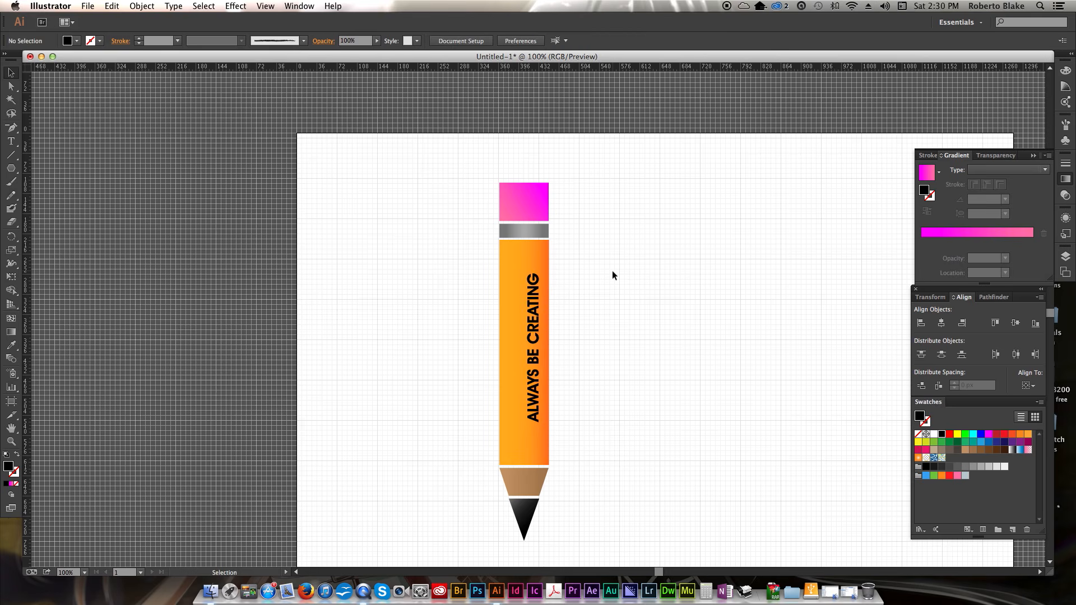
# - Nudge the text slightly left on the pencil body
pyautogui.click(538, 322)
pyautogui.press('Left')
pyautogui.press('Left')
pyautogui.press('Left')
pyautogui.press('Left')
pyautogui.press('Left')
pyautogui.press('Left')
pyautogui.press('Left')
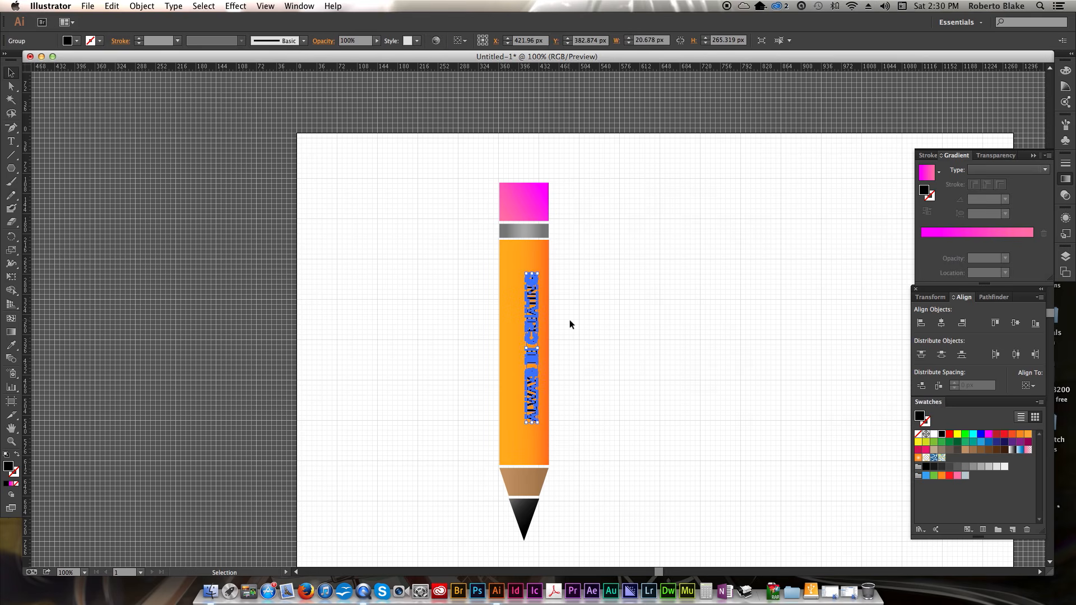
pyautogui.click(680, 293)
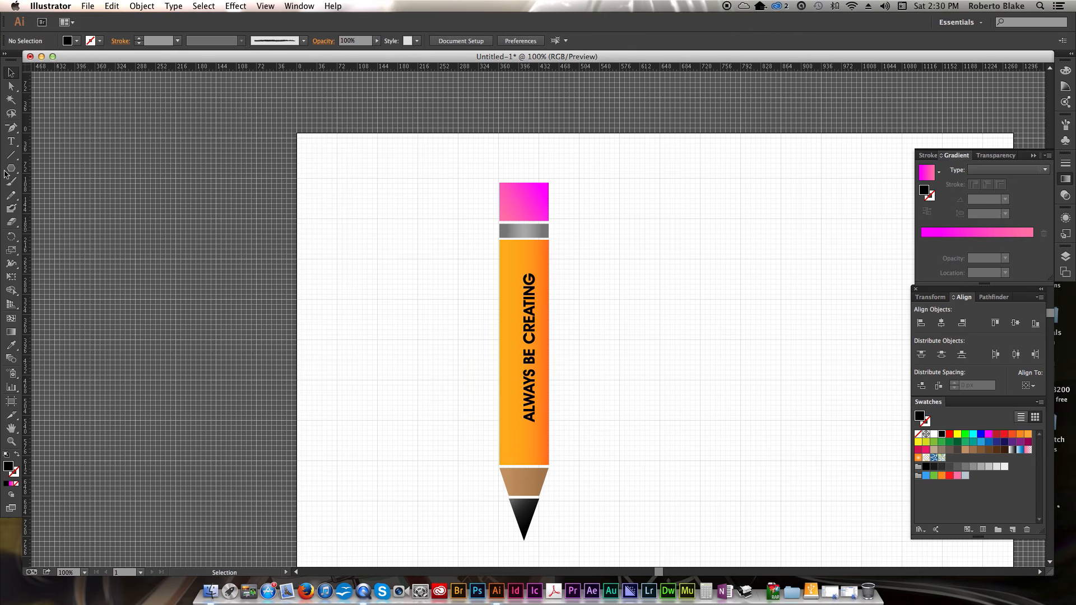
# - Draw a vertical black line about 364 px long beside the text along the pencil body, with a 3 pt stroke
pyautogui.click(10, 156)
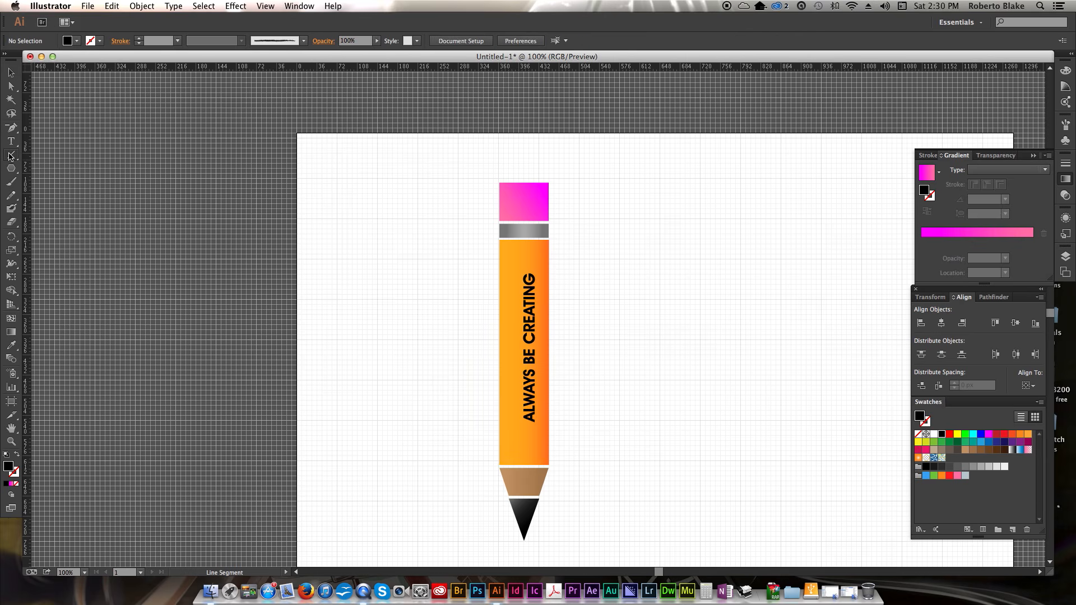
pyautogui.click(17, 455)
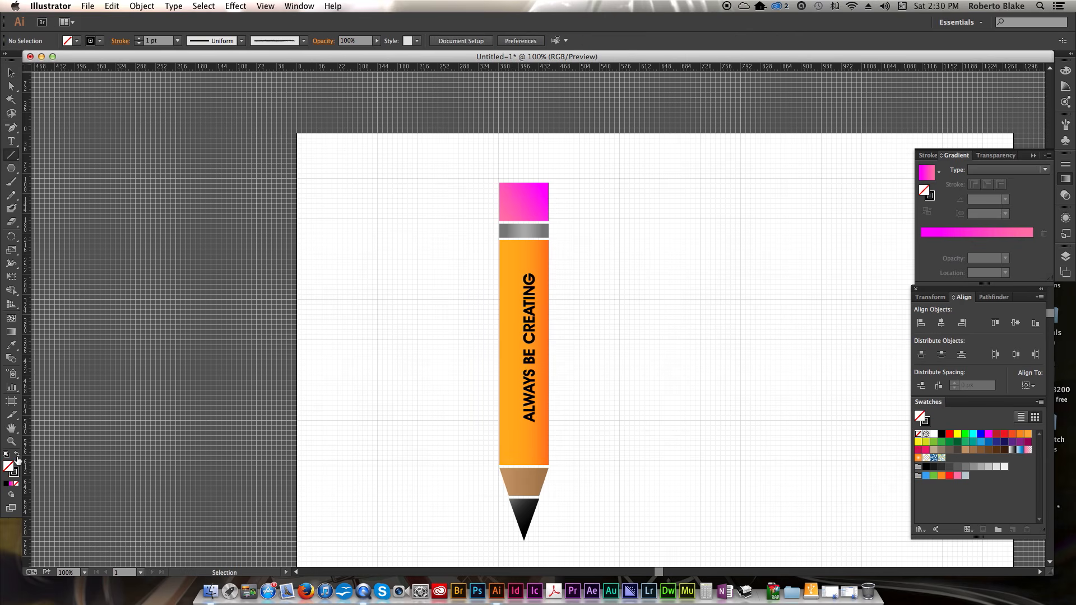
pyautogui.click(540, 255)
pyautogui.click(513, 341)
pyautogui.moveTo(540, 252)
pyautogui.mouseDown()
pyautogui.moveTo(538, 493)
pyautogui.moveTo(539, 454)
pyautogui.mouseUp()
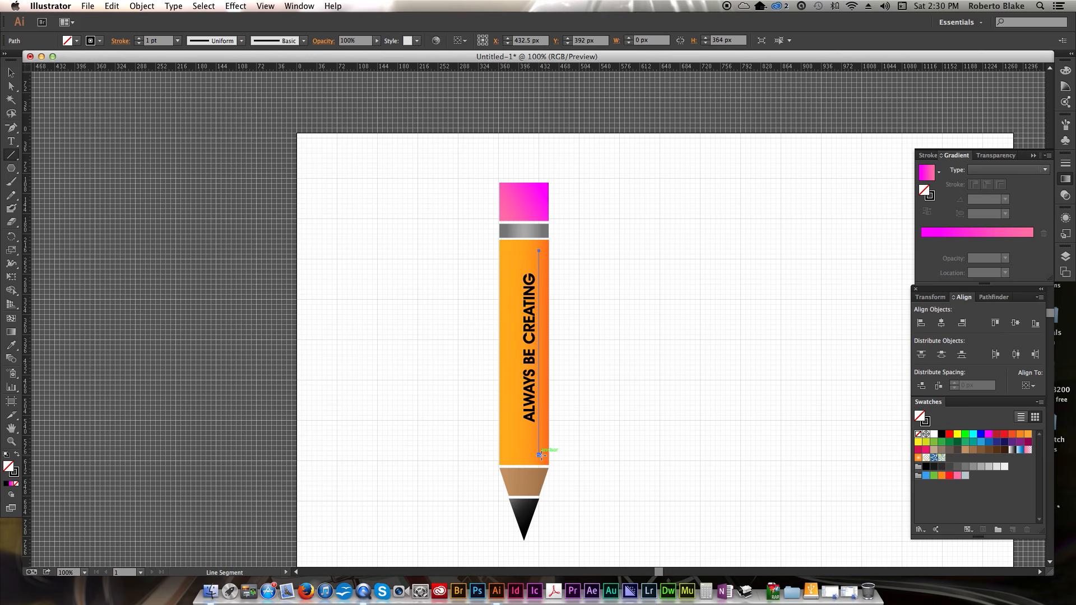
pyautogui.click(139, 37)
pyautogui.click(139, 37)
pyautogui.click(625, 293)
pyautogui.press('Escape')
pyautogui.press('v')
pyautogui.click(657, 286)
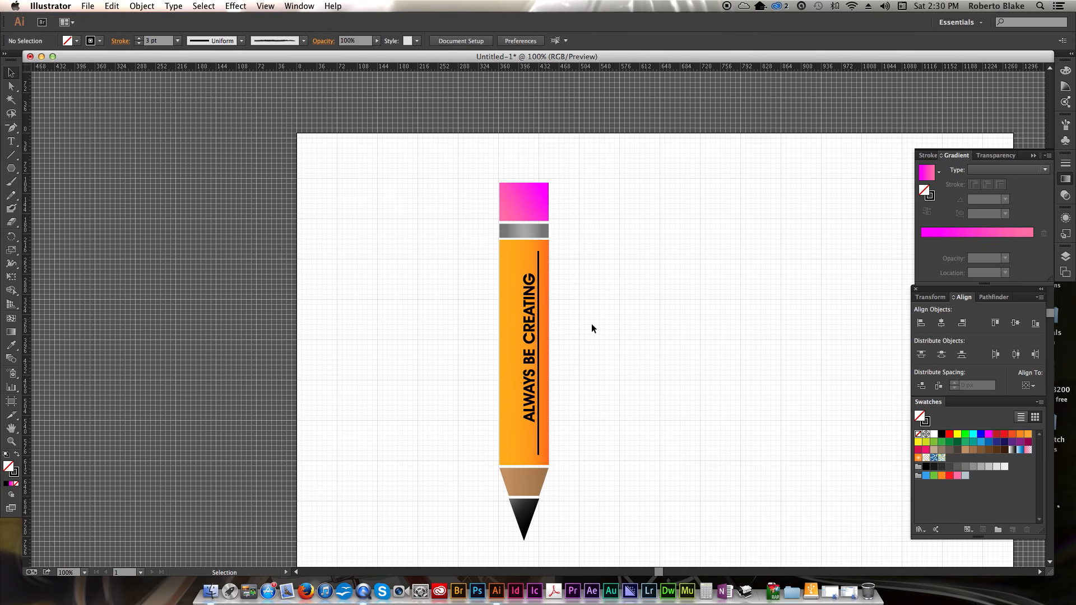
# - Select the text and line together and nudge them slightly right and down
pyautogui.click(533, 324)
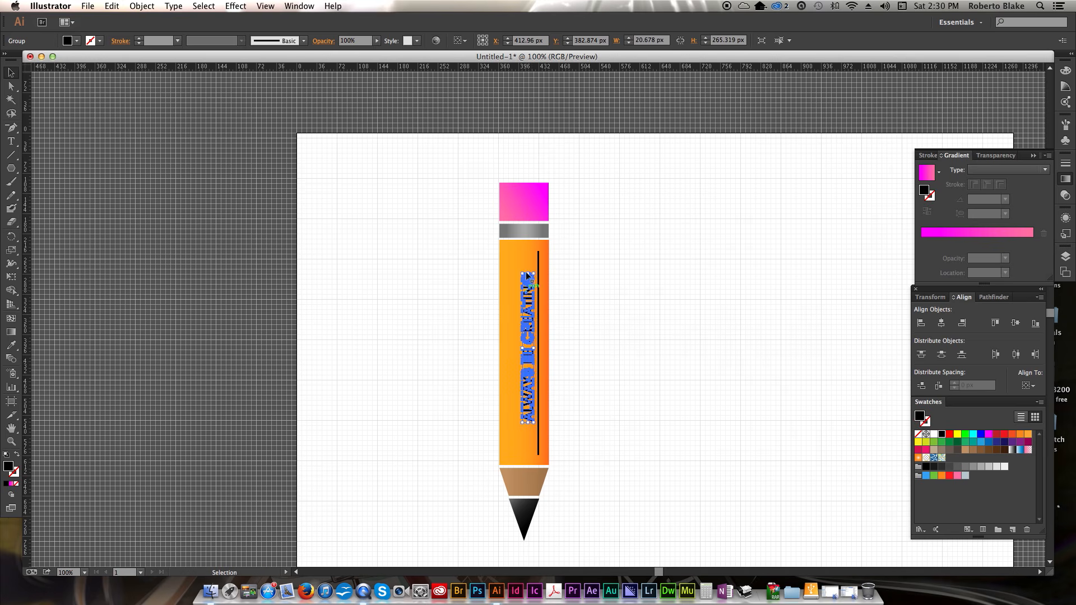
pyautogui.keyDown('shift'); pyautogui.click(538, 262); pyautogui.keyUp('shift')
pyautogui.press('Right')
pyautogui.press('Right')
pyautogui.press('Right')
pyautogui.press('Right')
pyautogui.press('Right')
pyautogui.press('Right')
pyautogui.press('Right')
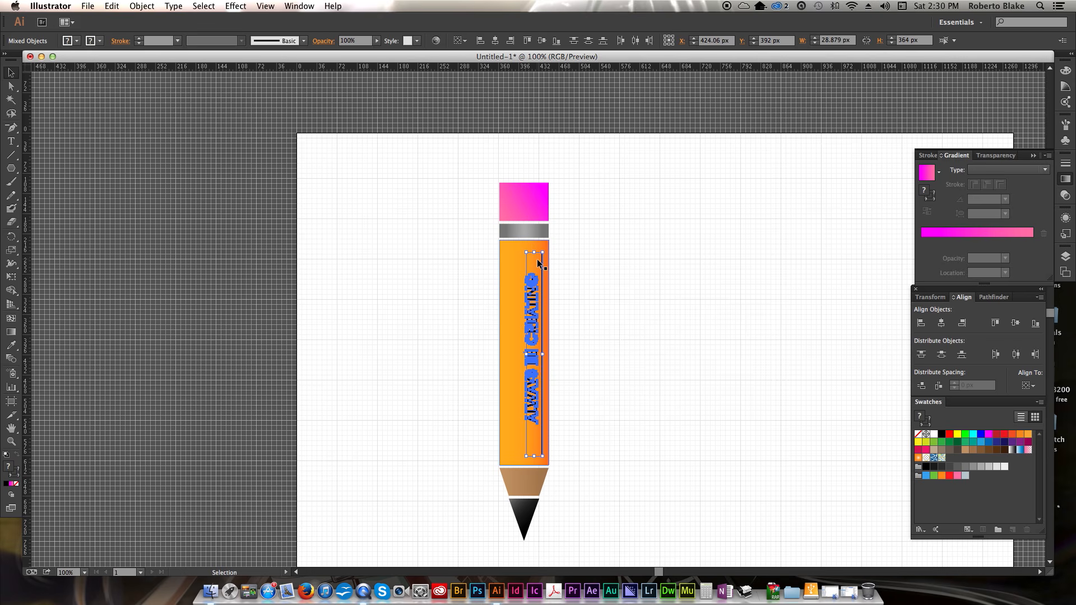
pyautogui.press('Down')
pyautogui.press('Down')
pyautogui.press('Down')
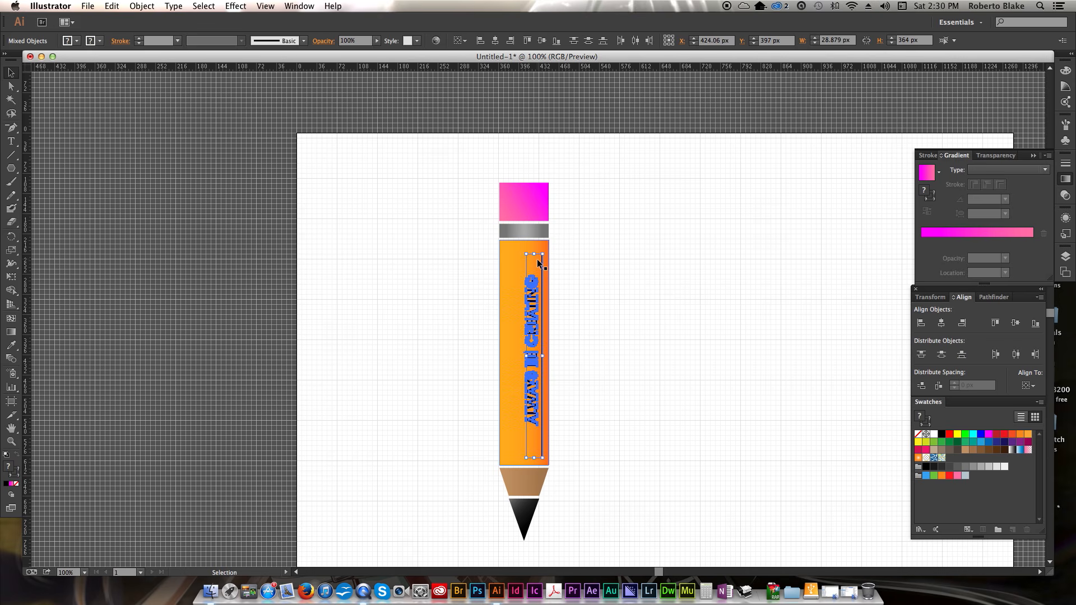
pyautogui.click(597, 262)
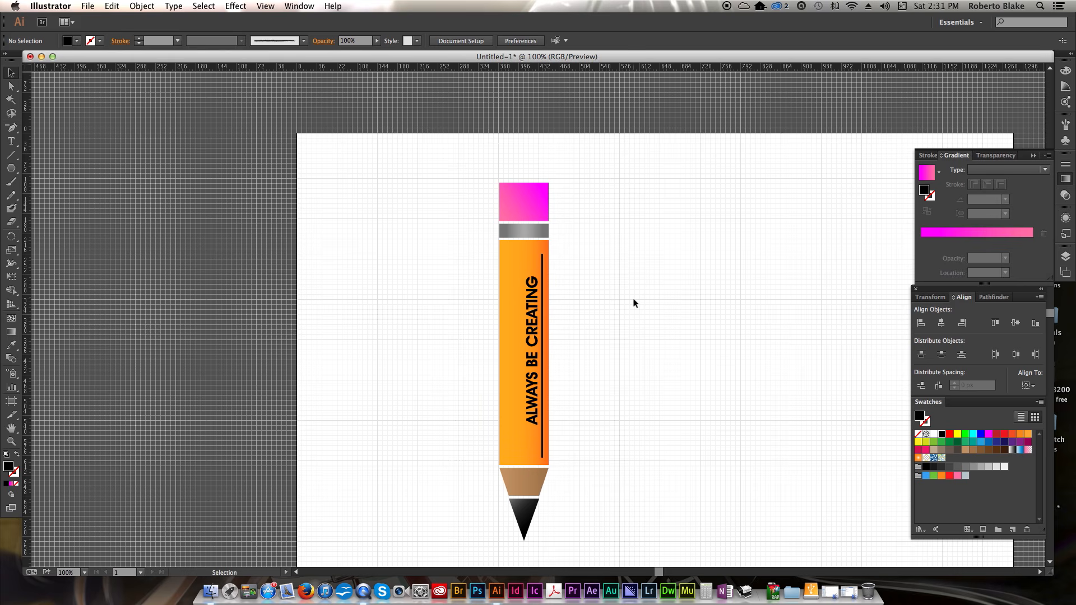
# - Select the whole pencil and rotate it 90° so it lies horizontally with the tip pointing left
pyautogui.hscroll(2, 634, 304)
pyautogui.moveTo(414, 163)
pyautogui.mouseDown()
pyautogui.moveTo(432, 262)
pyautogui.moveTo(591, 503)
pyautogui.moveTo(591, 523)
pyautogui.moveTo(589, 493)
pyautogui.mouseUp()
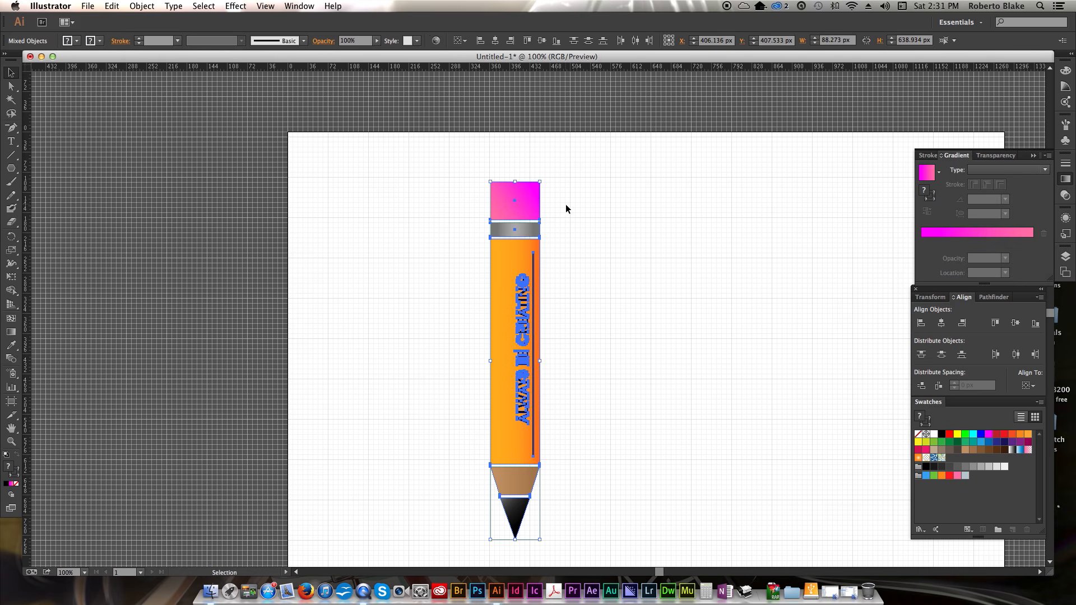
pyautogui.moveTo(543, 178)
pyautogui.mouseDown()
pyautogui.moveTo(687, 257)
pyautogui.moveTo(723, 395)
pyautogui.mouseUp()
pyautogui.moveTo(584, 357)
pyautogui.mouseDown()
pyautogui.moveTo(726, 279)
pyautogui.moveTo(701, 253)
pyautogui.mouseUp()
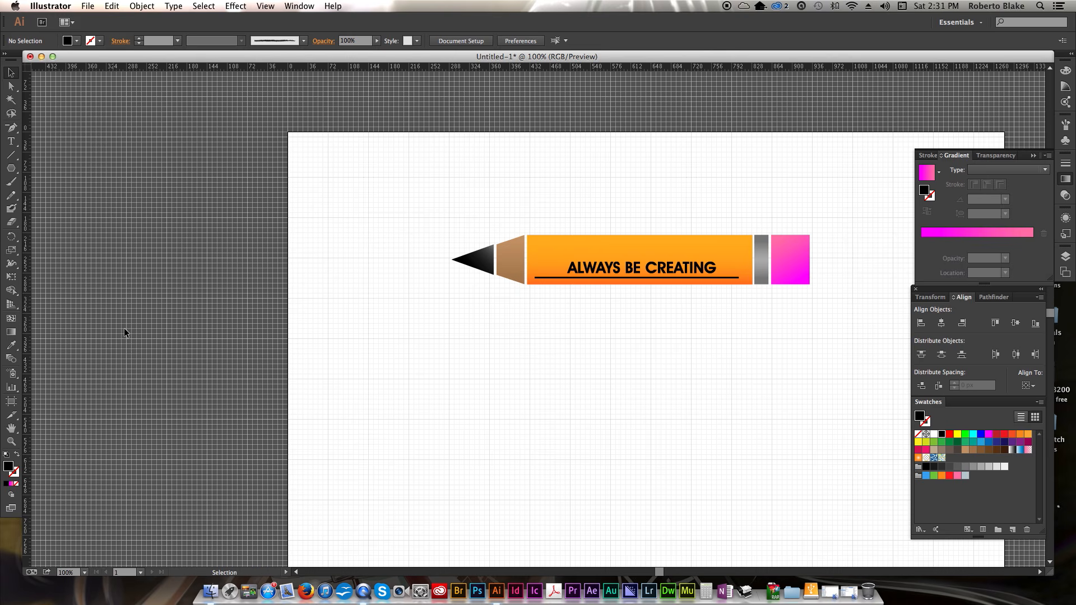
# - Try to lengthen the pencil tip by moving its point anchor left, and undo the change
pyautogui.click(12, 89)
pyautogui.click(452, 260)
pyautogui.click(452, 261)
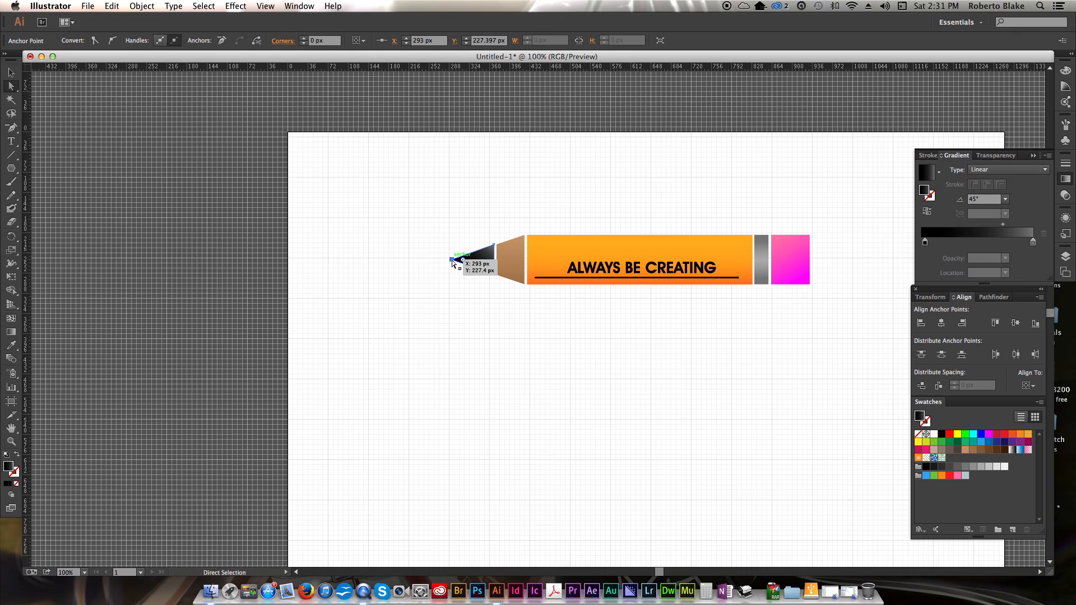
pyautogui.moveTo(451, 260); pyautogui.dragTo(431, 265)
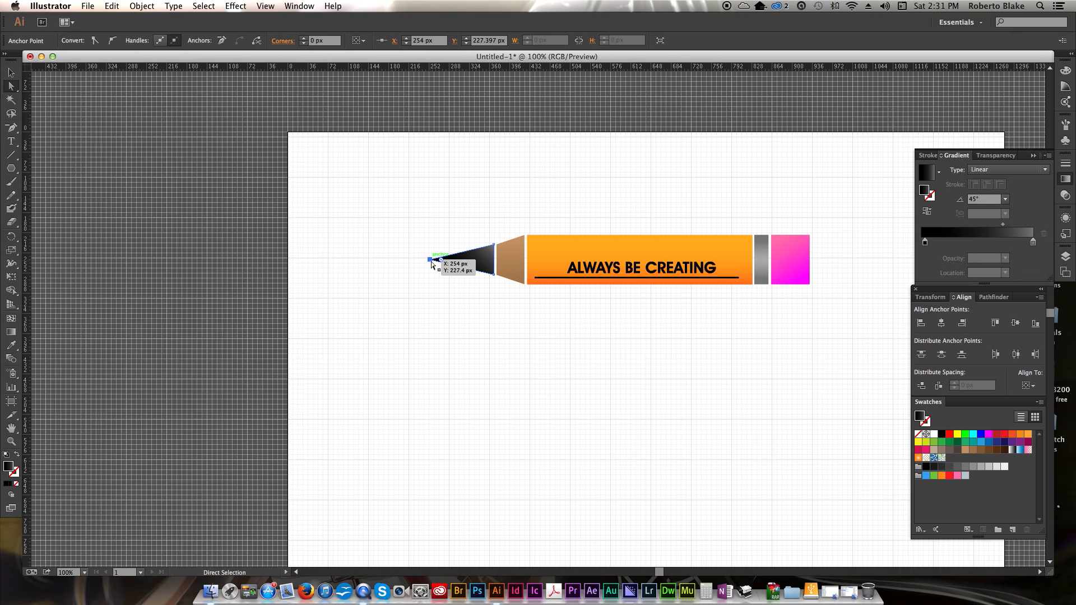
pyautogui.click(535, 322)
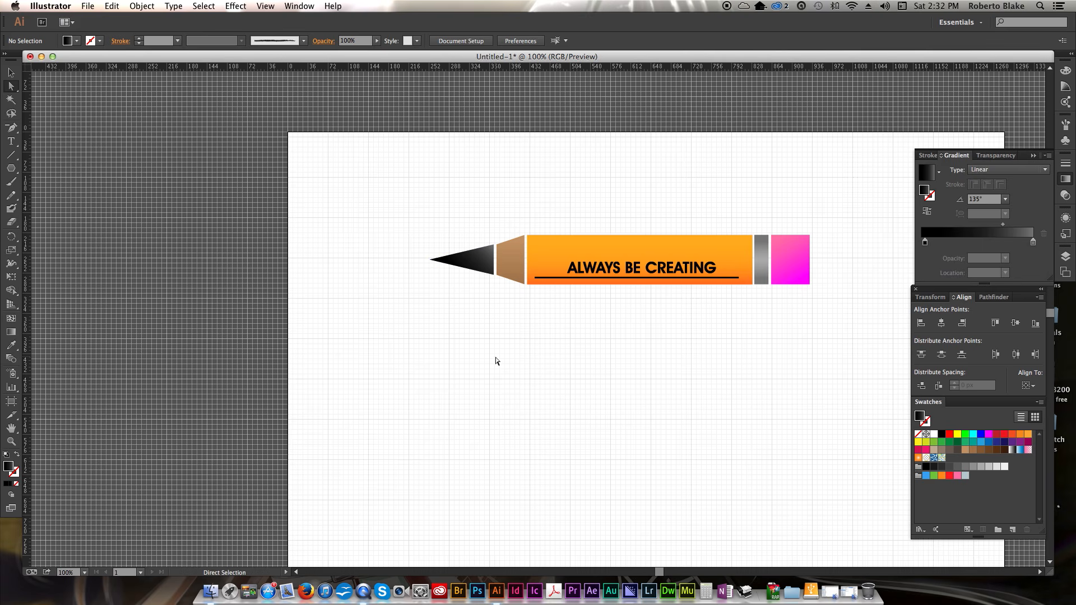
pyautogui.press('super+z')
pyautogui.press('super+z')
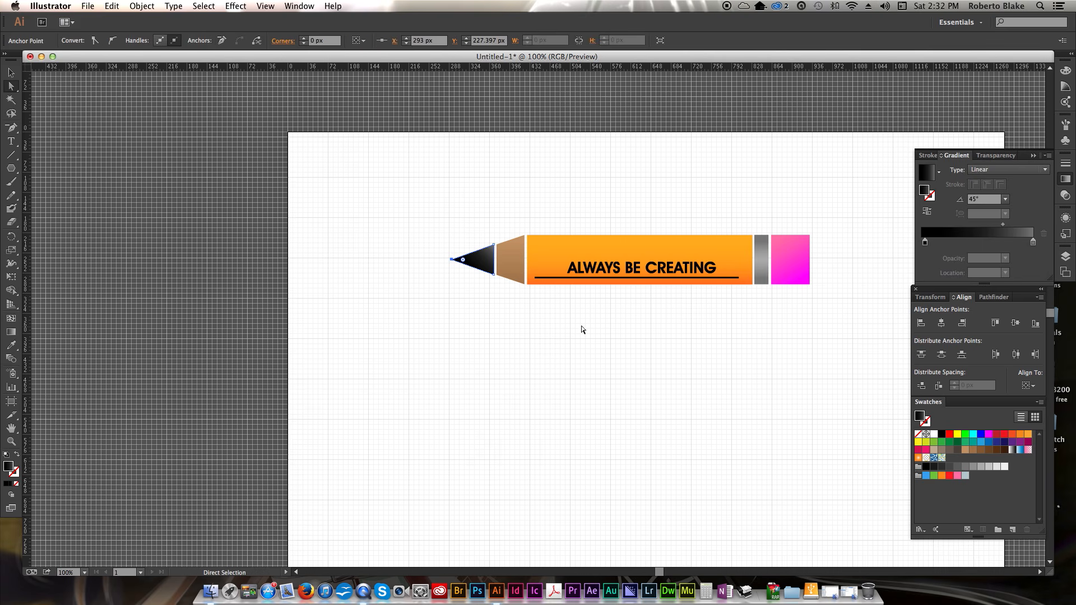
pyautogui.click(583, 330)
# - Widen the eraser to about 122 px by moving its right-side anchors
pyautogui.click(809, 241)
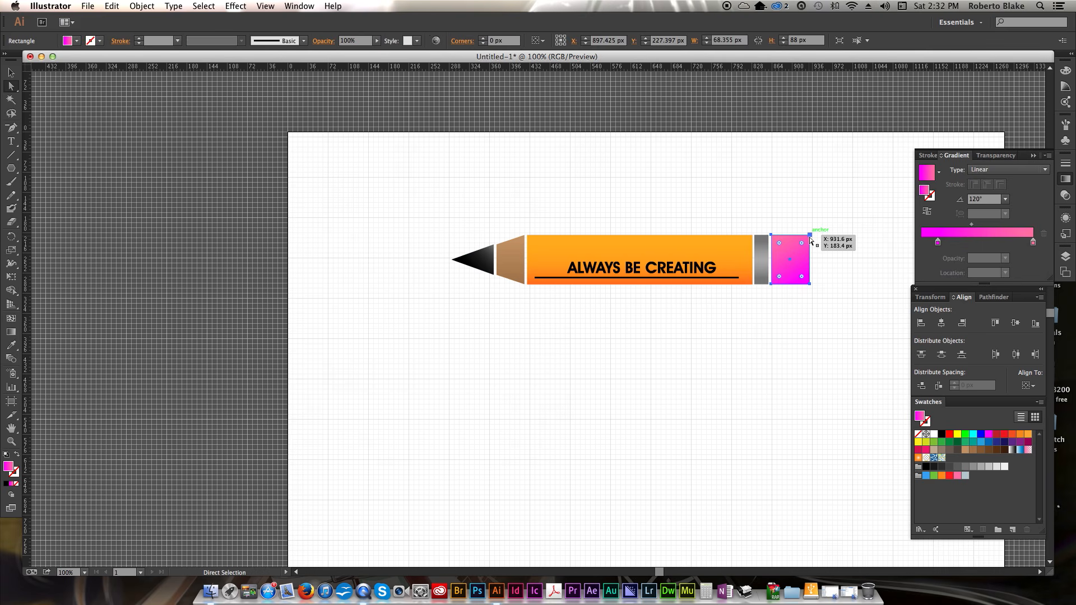
pyautogui.keyDown('shift'); pyautogui.click(810, 284); pyautogui.keyUp('shift')
pyautogui.moveTo(810, 285); pyautogui.dragTo(841, 286)
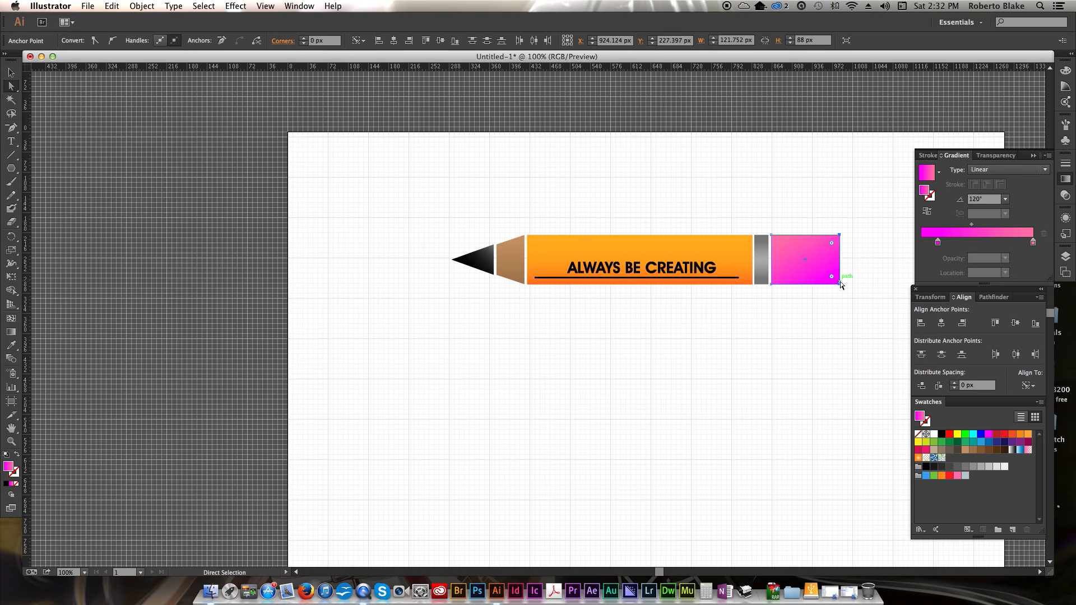
pyautogui.press('v')
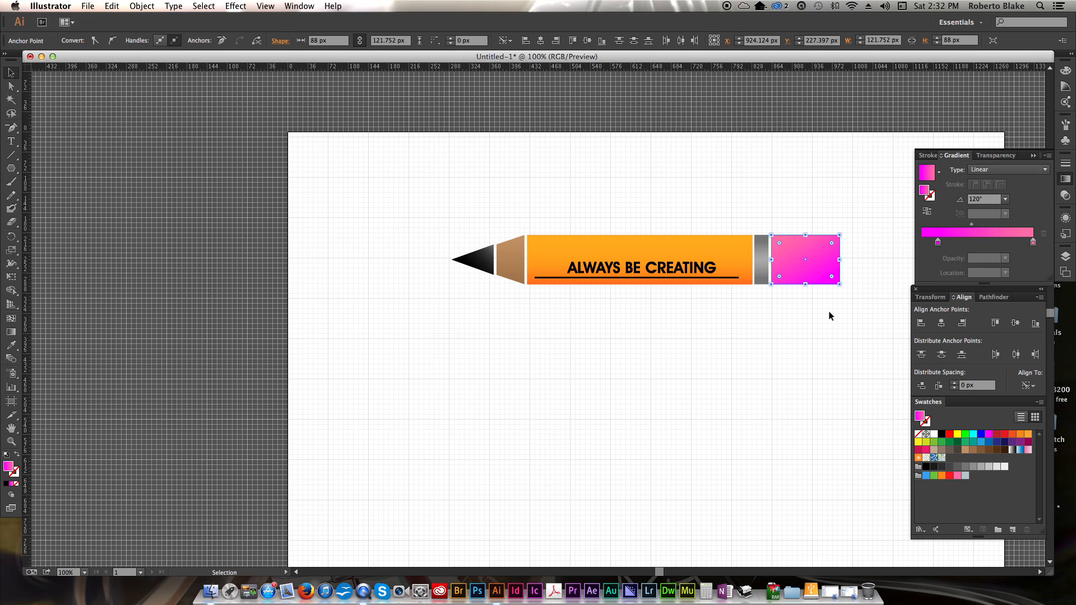
pyautogui.click(801, 332)
# - Shrink the eraser back by dragging its right edge, then undo and redo that change
pyautogui.click(824, 262)
pyautogui.moveTo(843, 259); pyautogui.dragTo(799, 262)
pyautogui.click(773, 327)
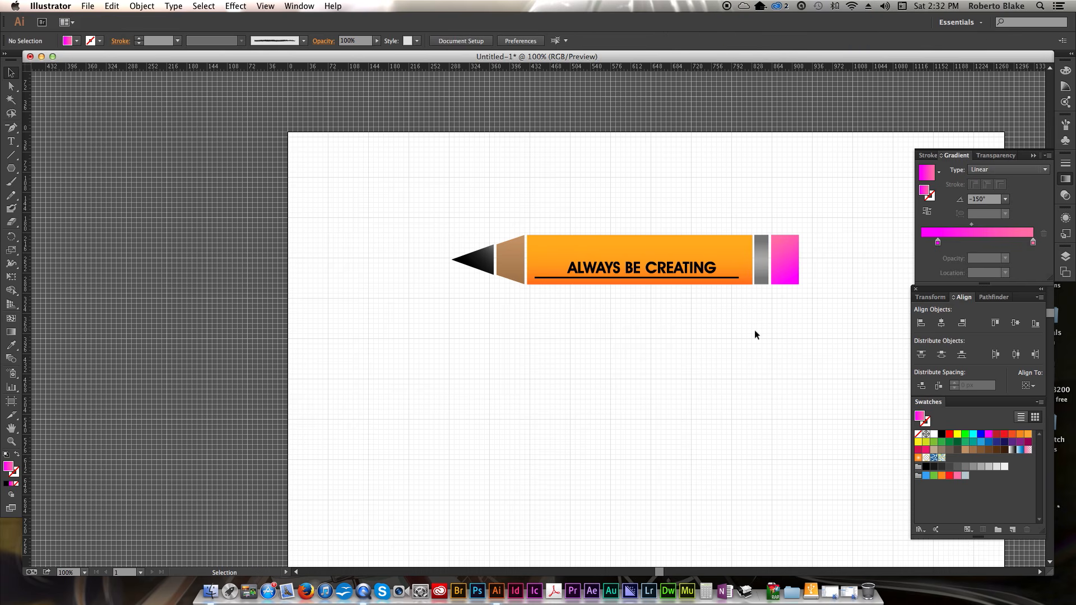
pyautogui.press('super+z')
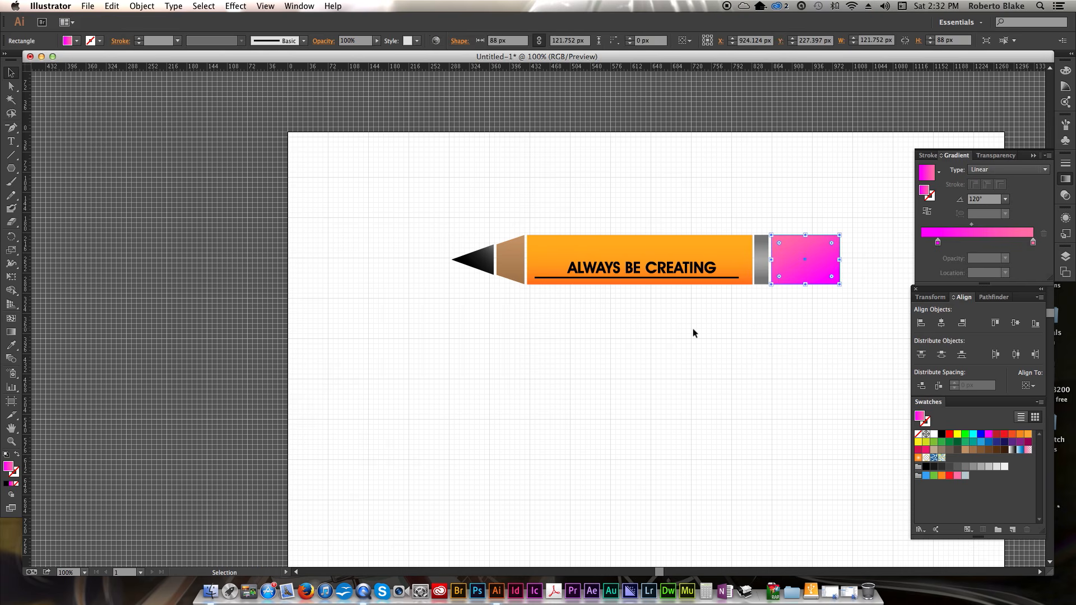
pyautogui.press('super+shift+z')
pyautogui.click(667, 333)
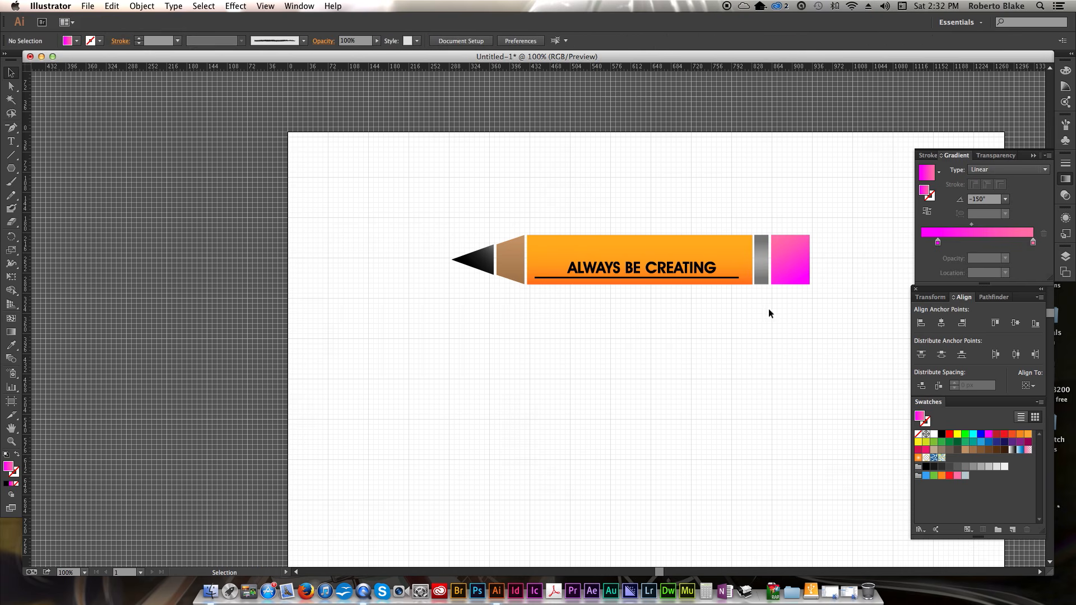
# - Narrow the eraser slightly by pulling its right edge inward
pyautogui.click(798, 261)
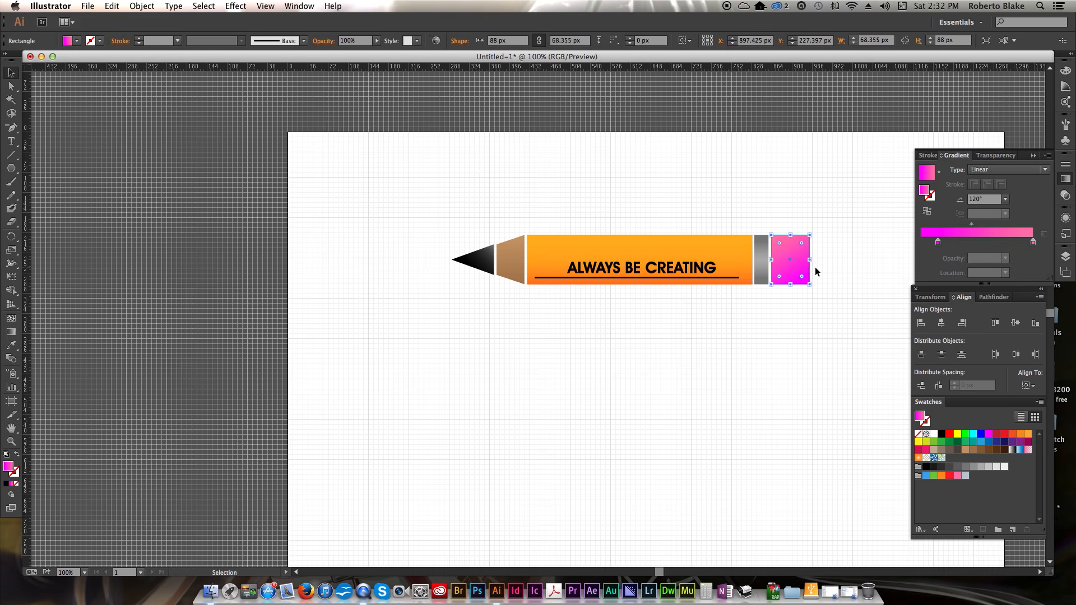
pyautogui.moveTo(810, 260); pyautogui.dragTo(803, 259)
pyautogui.click(761, 361)
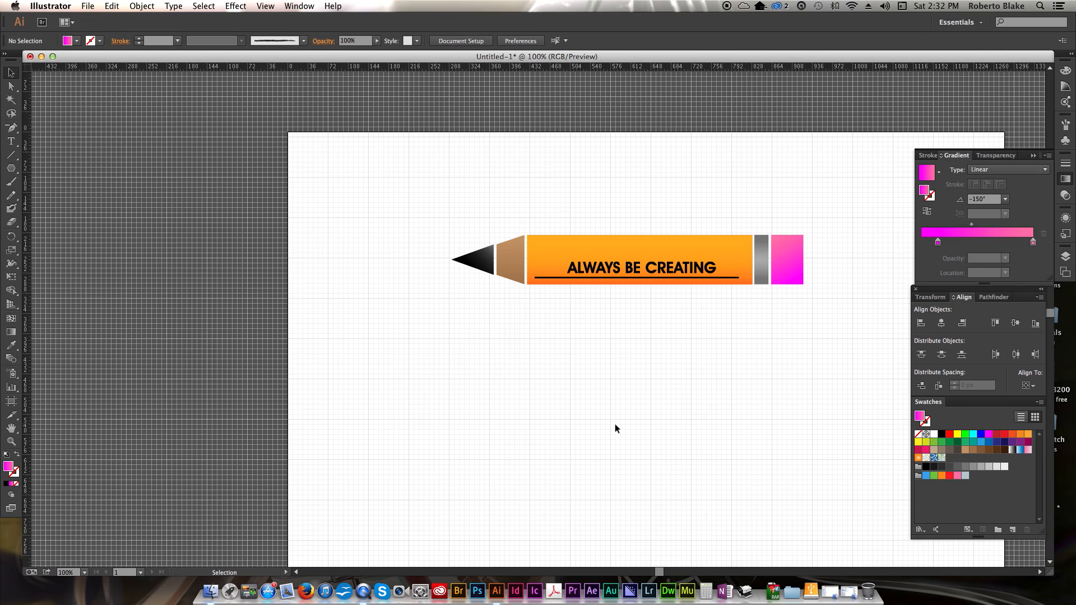
# - Reduce the underline's stroke weight to 2 pt
pyautogui.click(717, 279)
pyautogui.click(138, 44)
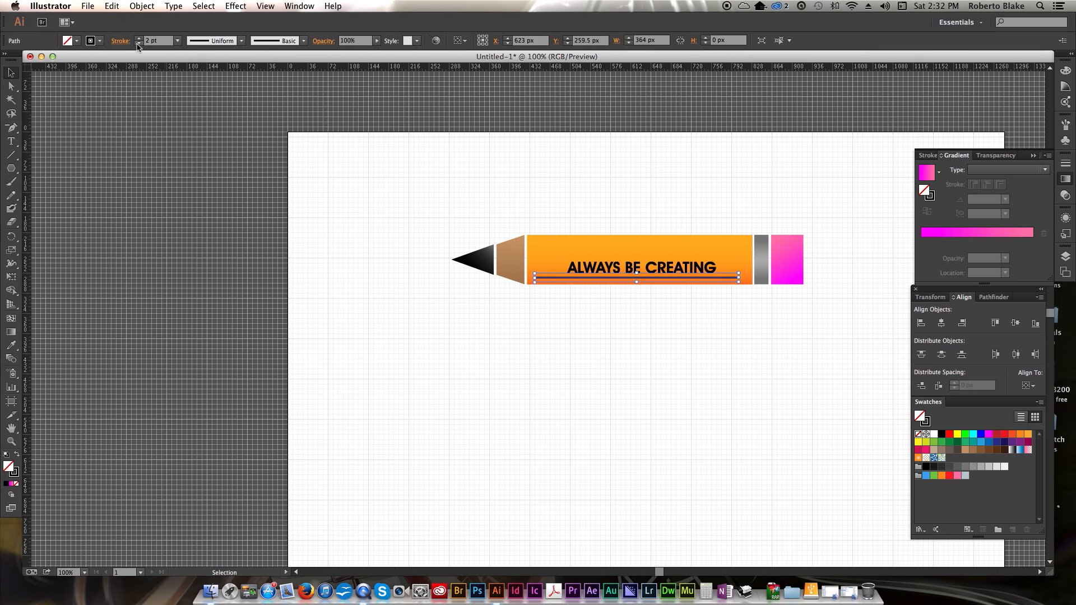
pyautogui.click(553, 343)
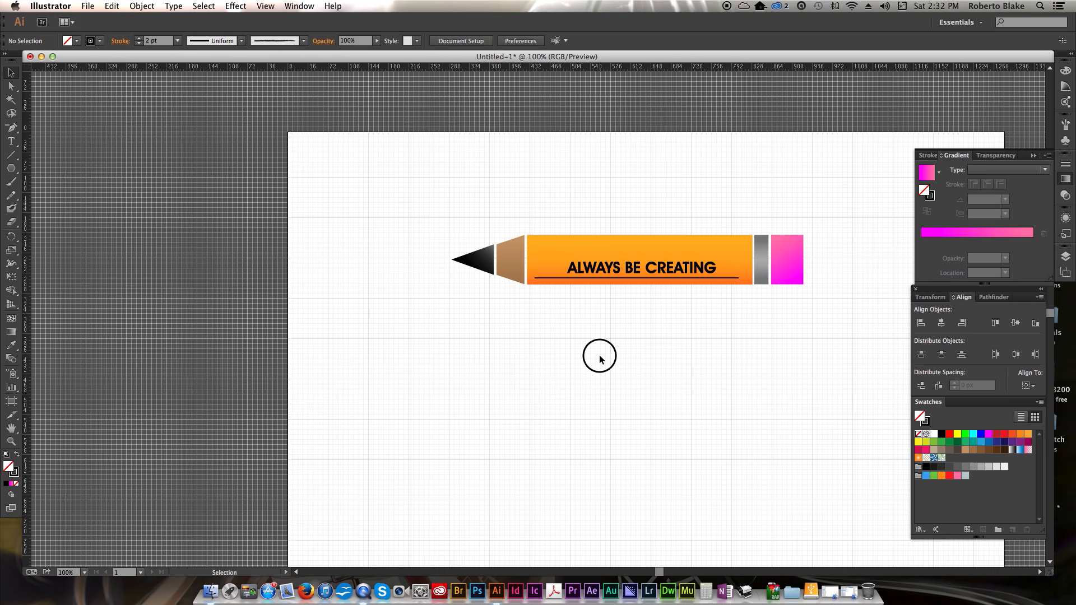
# - Select the whole pencil, scale it up with Free Transform to about 1156 px wide, and move it lower on the artboard
pyautogui.hscroll(-1, 600, 355)
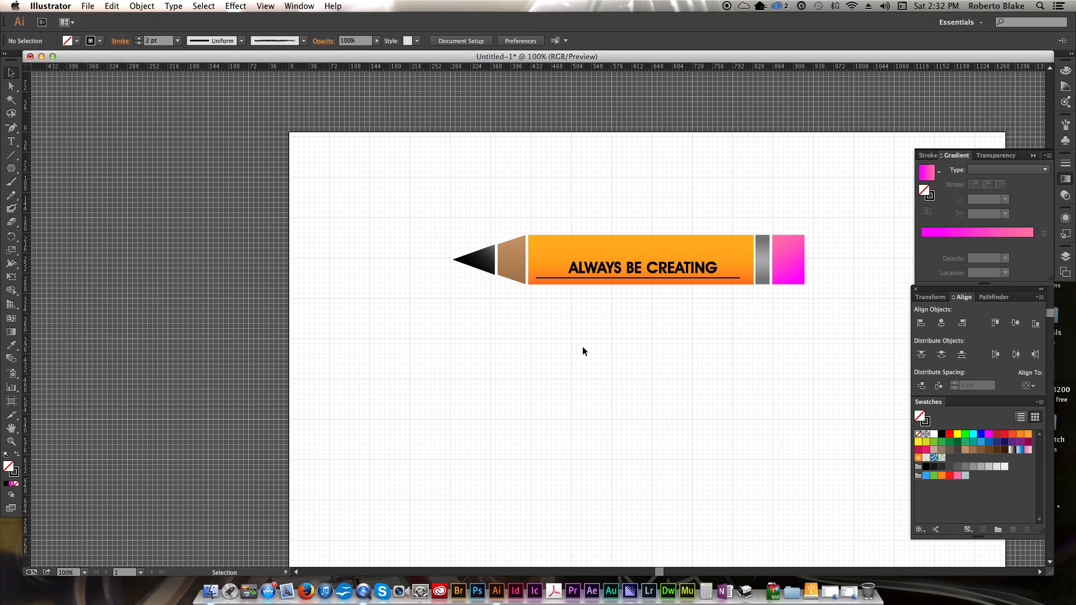
pyautogui.moveTo(399, 211)
pyautogui.mouseDown()
pyautogui.moveTo(841, 360)
pyautogui.moveTo(842, 305)
pyautogui.mouseUp()
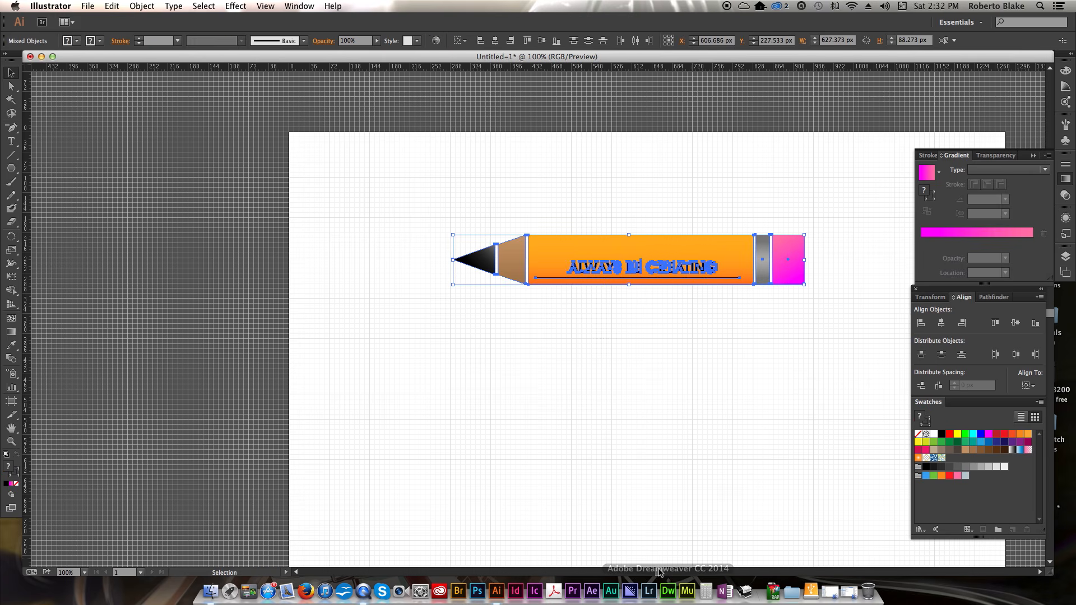
pyautogui.moveTo(654, 570); pyautogui.dragTo(667, 574)
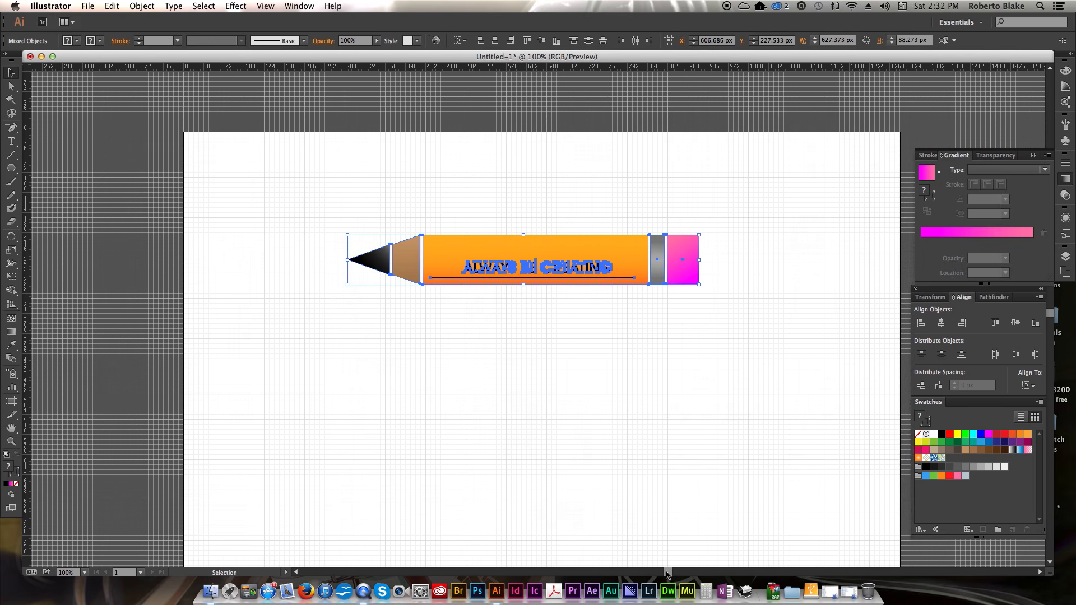
pyautogui.press('e')
pyautogui.moveTo(699, 284)
pyautogui.mouseDown()
pyautogui.moveTo(849, 408)
pyautogui.moveTo(832, 397)
pyautogui.mouseUp()
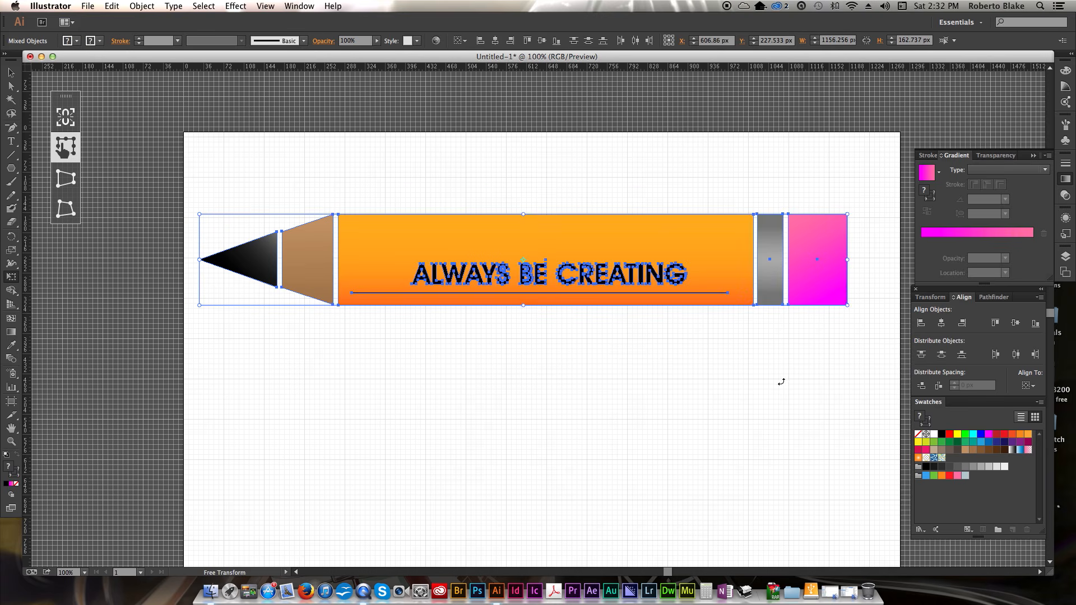
pyautogui.press('v')
pyautogui.moveTo(705, 262)
pyautogui.mouseDown()
pyautogui.moveTo(733, 310)
pyautogui.moveTo(730, 360)
pyautogui.mouseUp()
pyautogui.click(664, 428)
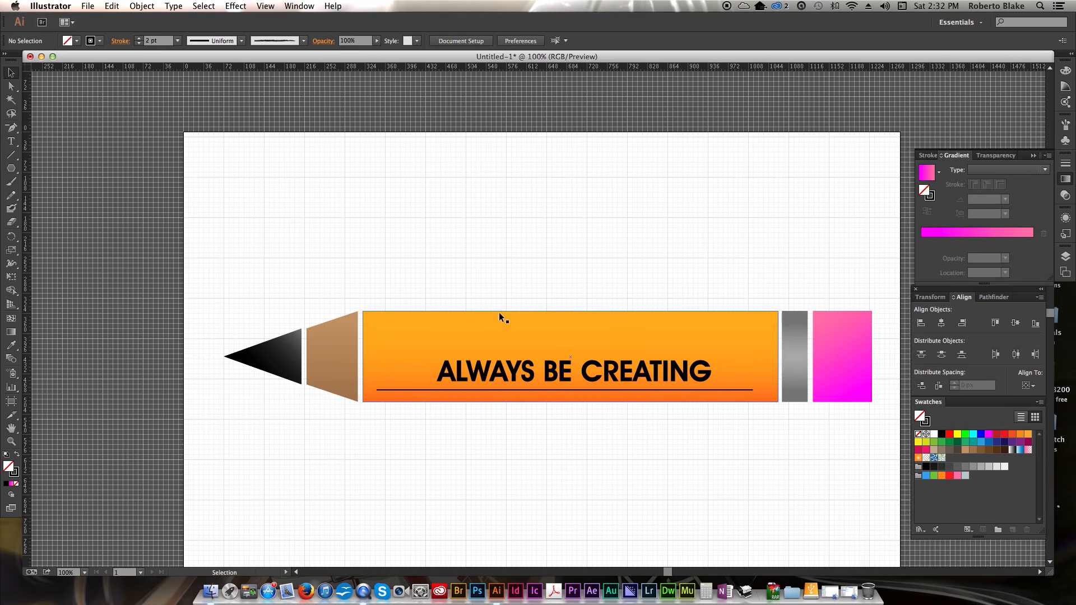
# - Zoom in to inspect the lettering and underline closely, then zoom back out to view the whole artboard
pyautogui.press('z')
pyautogui.click(443, 307)
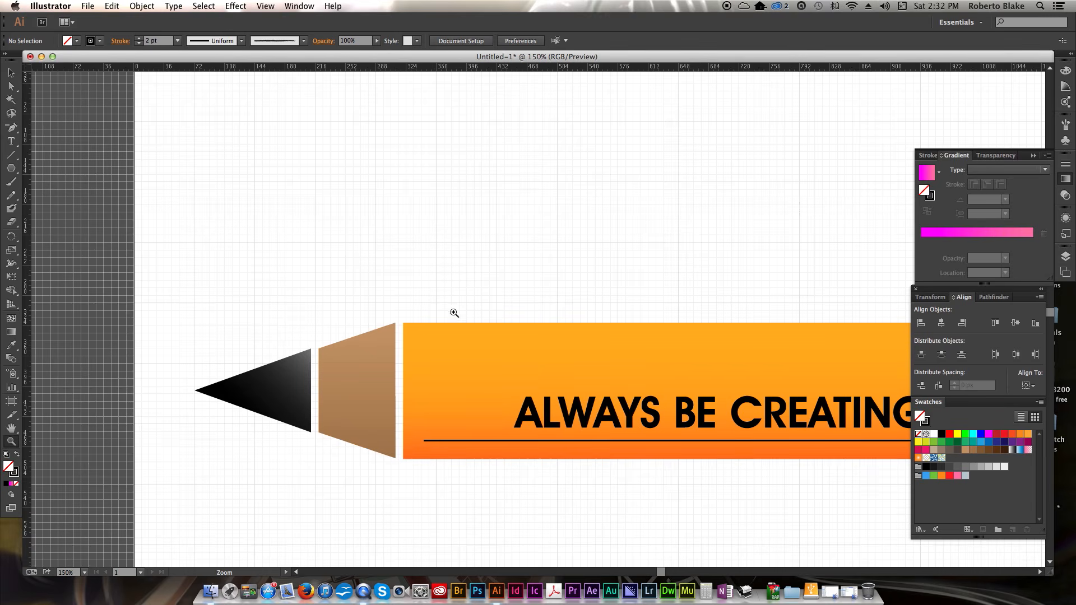
pyautogui.click(759, 336)
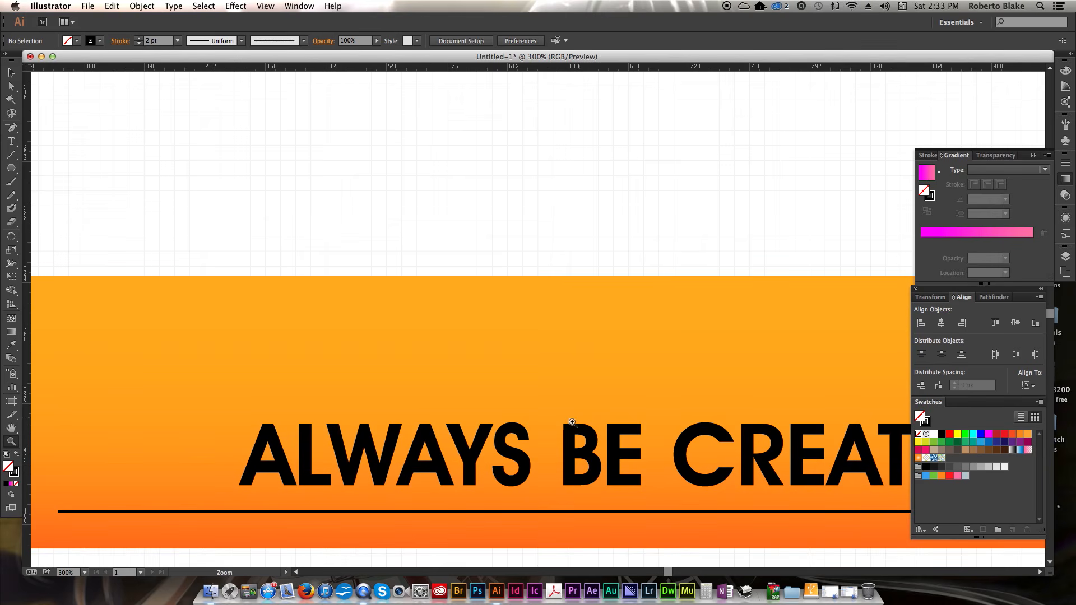
pyautogui.click(555, 419)
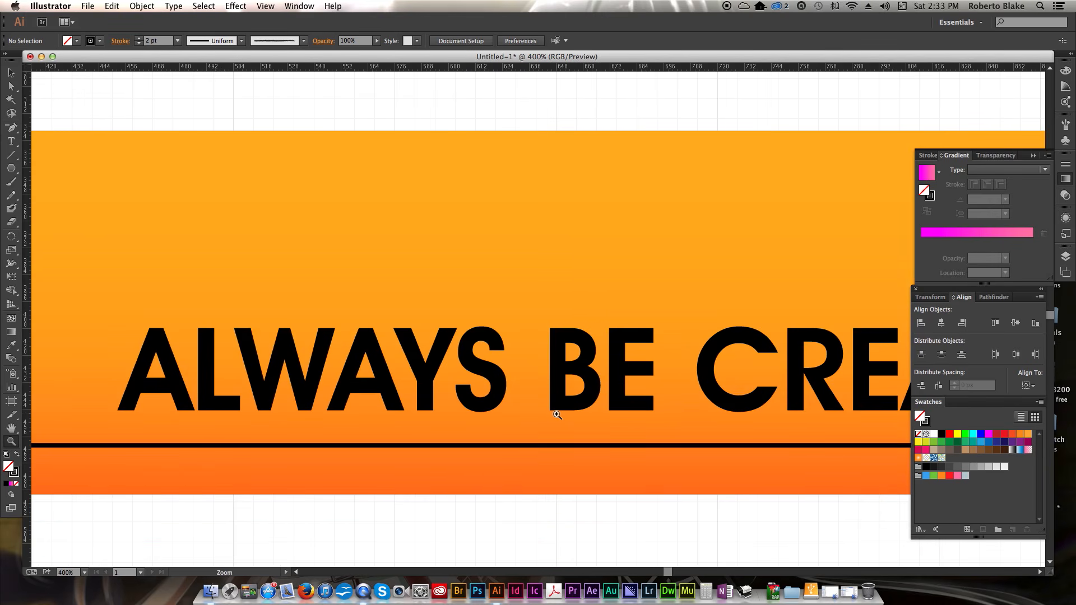
pyautogui.press('super+0')
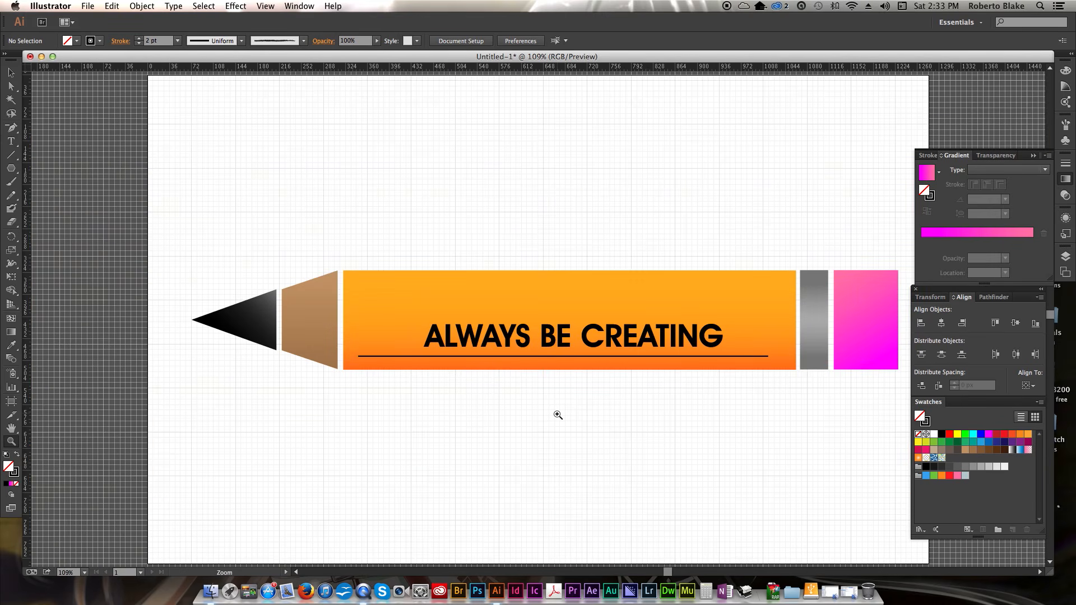
pyautogui.press('super+minus')
pyautogui.press('super+minus')
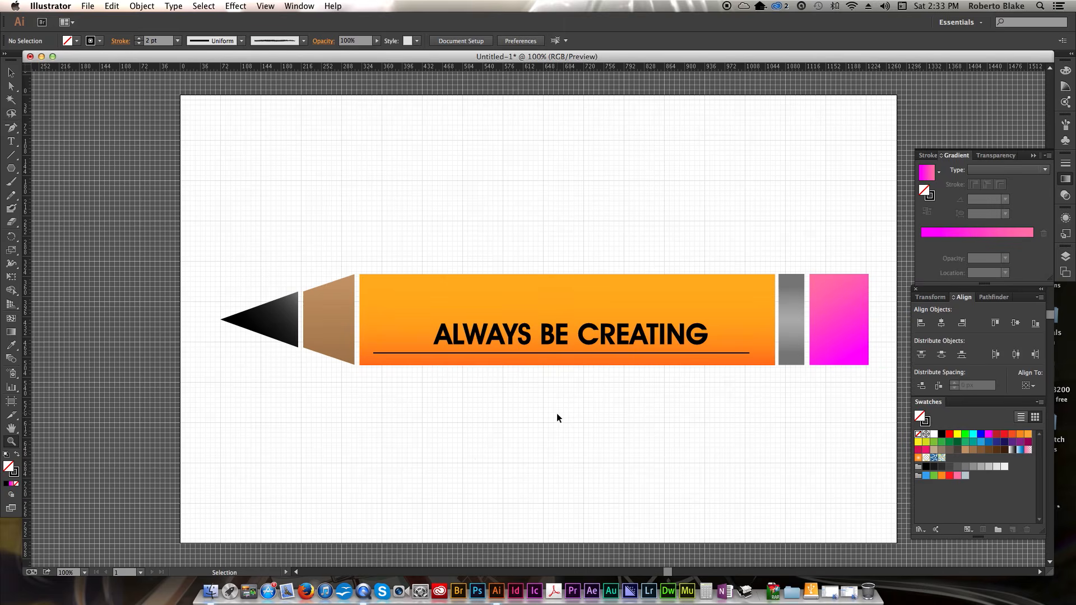
pyautogui.press('v')
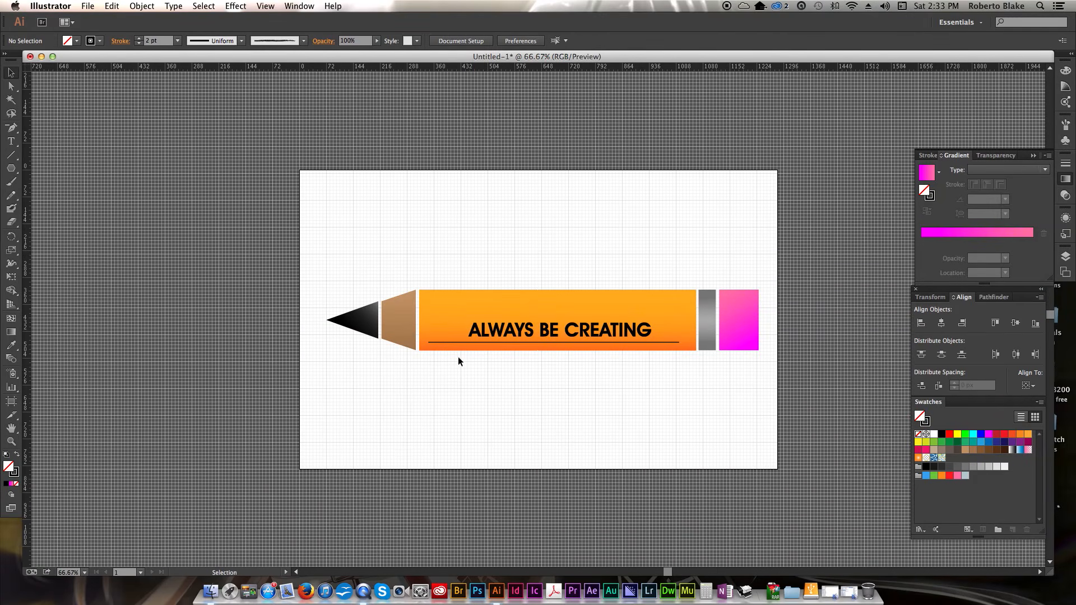
# - Select the whole pencil and scale it down with Free Transform to about 665 px wide
pyautogui.moveTo(318, 254)
pyautogui.mouseDown()
pyautogui.moveTo(699, 392)
pyautogui.moveTo(769, 397)
pyautogui.mouseUp()
pyautogui.press('e')
pyautogui.moveTo(756, 352)
pyautogui.mouseDown()
pyautogui.moveTo(667, 316)
pyautogui.moveTo(667, 338)
pyautogui.mouseUp()
pyautogui.press('v')
pyautogui.moveTo(599, 316)
pyautogui.mouseDown()
pyautogui.moveTo(296, 219)
pyautogui.moveTo(248, 168)
pyautogui.moveTo(271, 149)
pyautogui.moveTo(256, 118)
pyautogui.moveTo(564, 316)
pyautogui.moveTo(551, 196)
pyautogui.mouseUp()
pyautogui.press('super+z')
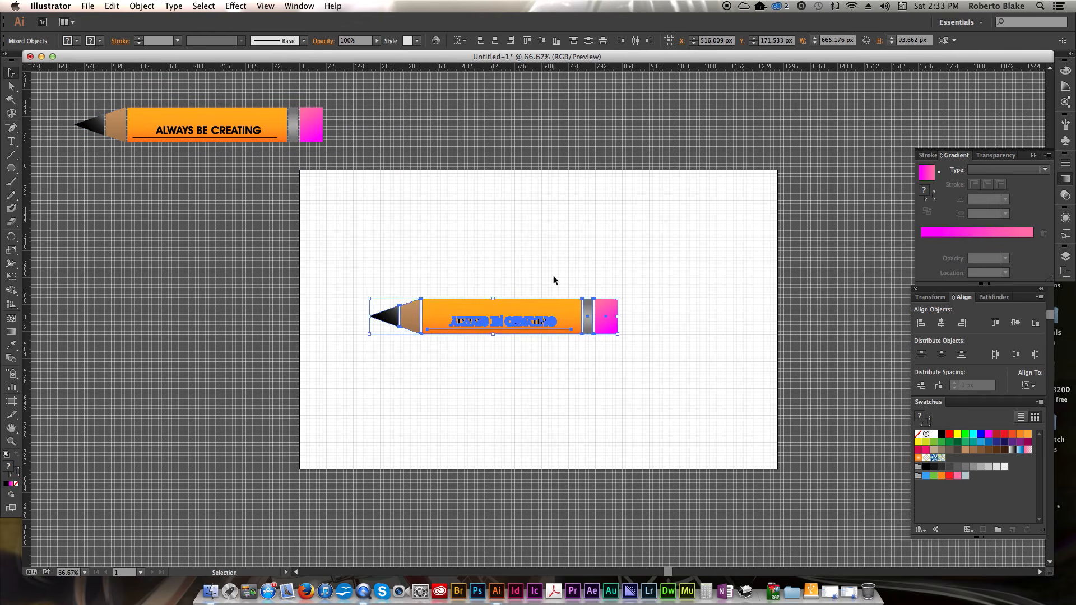
# - Rotate the pencil to a diagonal and move it to the middle of the artboard
pyautogui.moveTo(627, 336)
pyautogui.mouseDown()
pyautogui.moveTo(644, 254)
pyautogui.moveTo(617, 266)
pyautogui.mouseUp()
pyautogui.moveTo(538, 269); pyautogui.dragTo(583, 279)
pyautogui.click(632, 326)
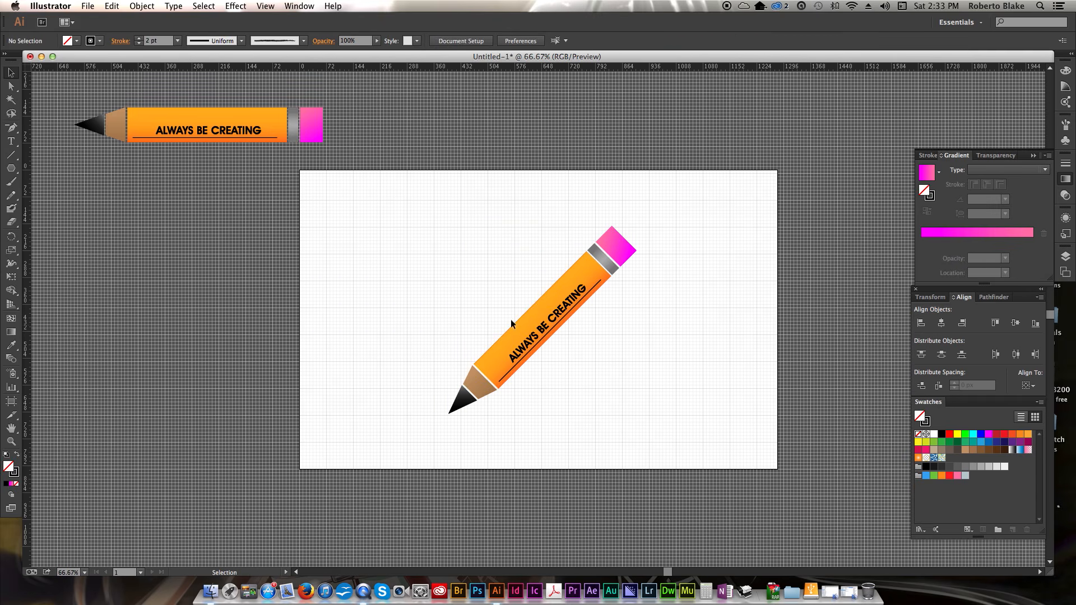
# - Select the rotated pencil as a group and send it to the back
pyautogui.moveTo(385, 201)
pyautogui.mouseDown()
pyautogui.moveTo(697, 432)
pyautogui.moveTo(679, 427)
pyautogui.mouseUp()
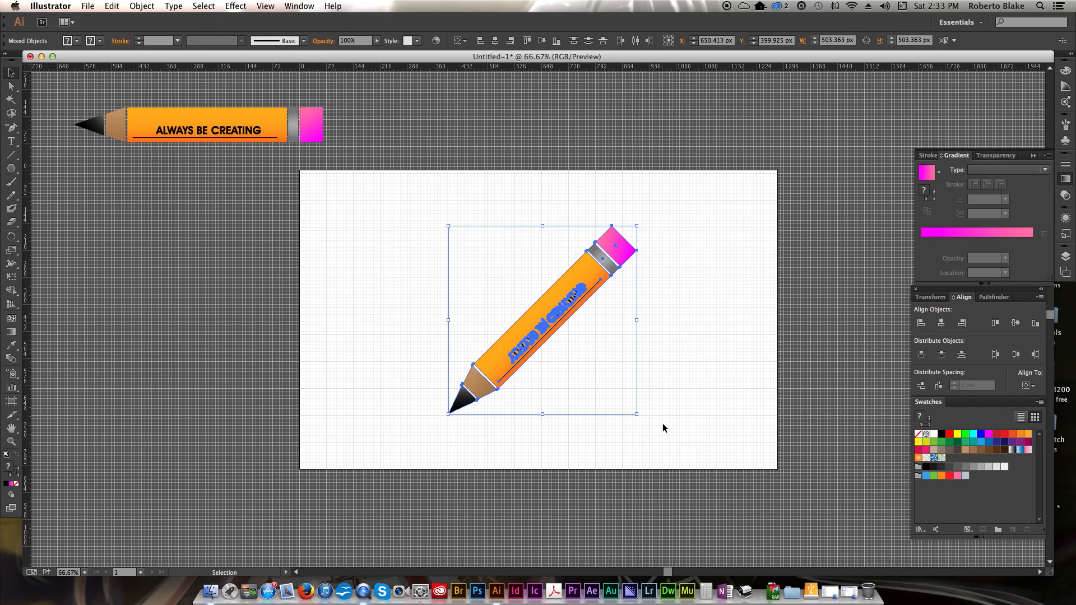
pyautogui.press('a')
pyautogui.press('v')
pyautogui.click(684, 378)
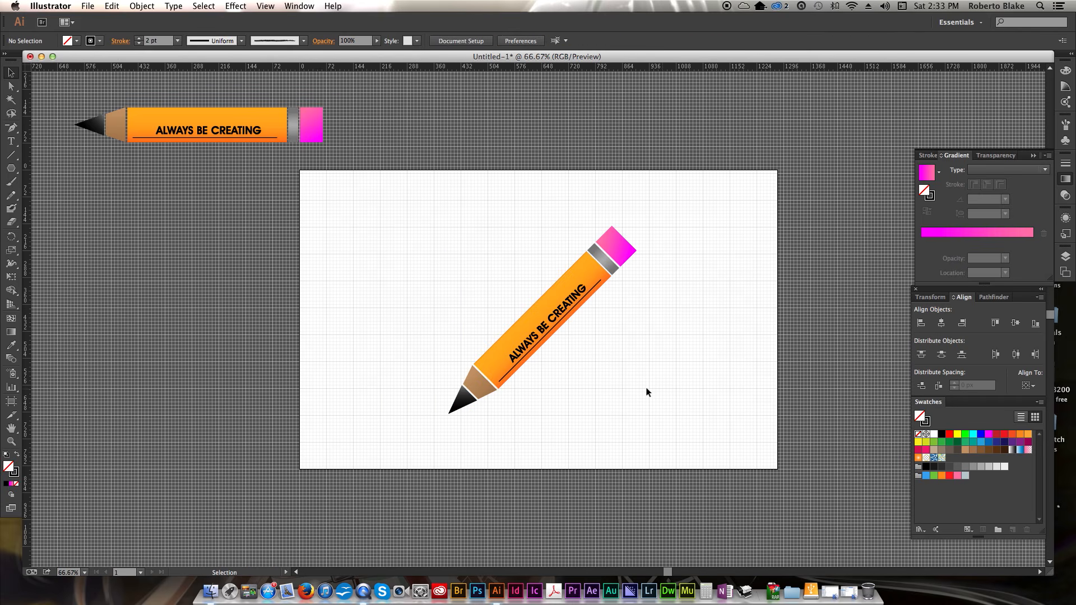
pyautogui.rightClick(559, 297)
pyautogui.click(559, 297)
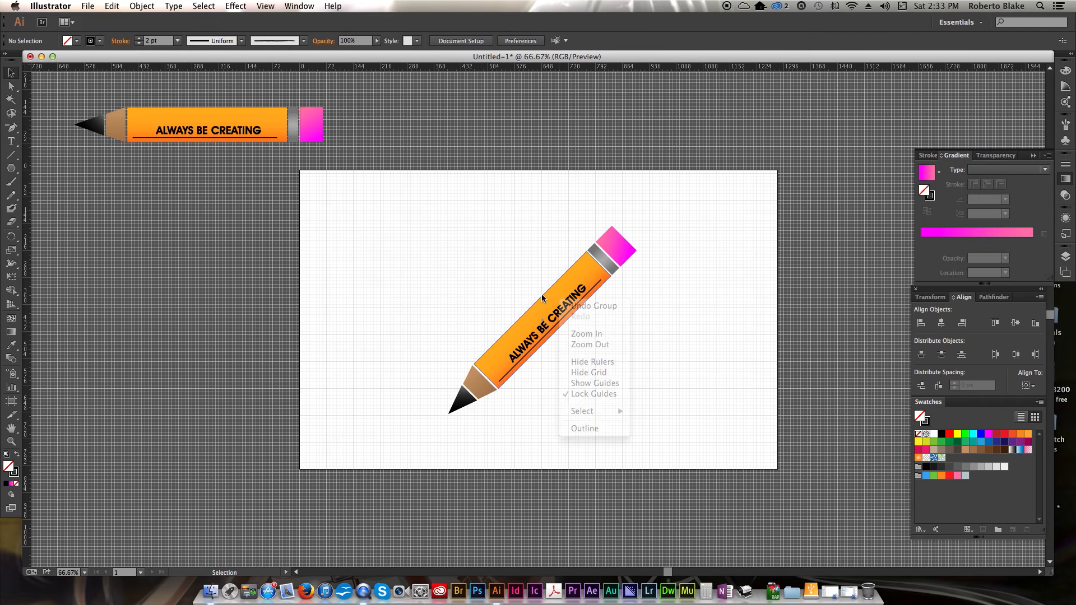
pyautogui.click(559, 299)
pyautogui.rightClick(558, 306)
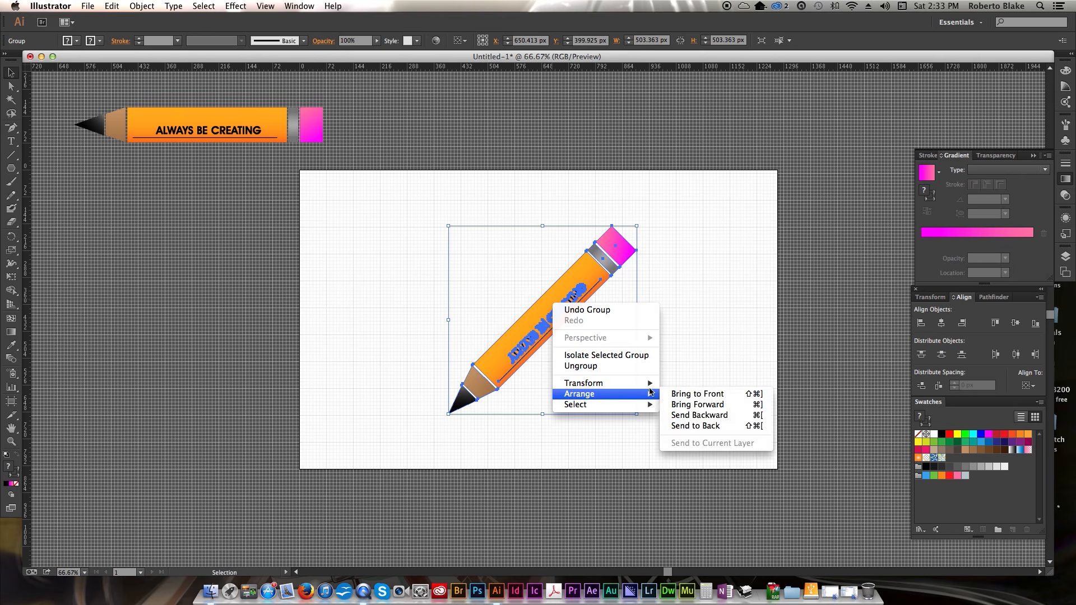
pyautogui.moveTo(617, 384)
pyautogui.click(720, 425)
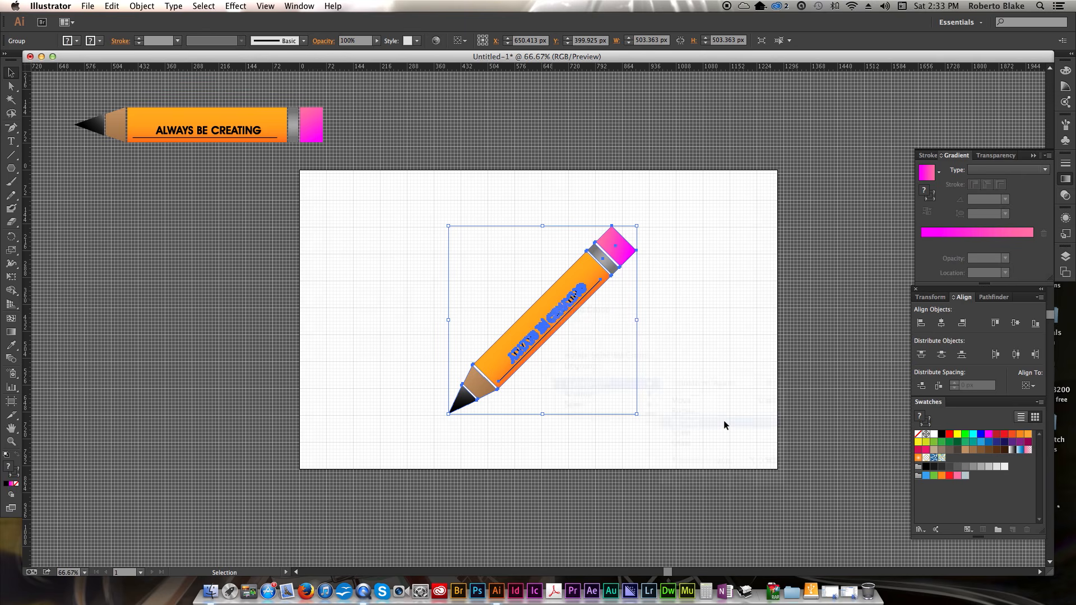
# - Reflect a copy of the pencil across the vertical axis to form a crossed pair
pyautogui.moveTo(513, 223); pyautogui.dragTo(802, 235)
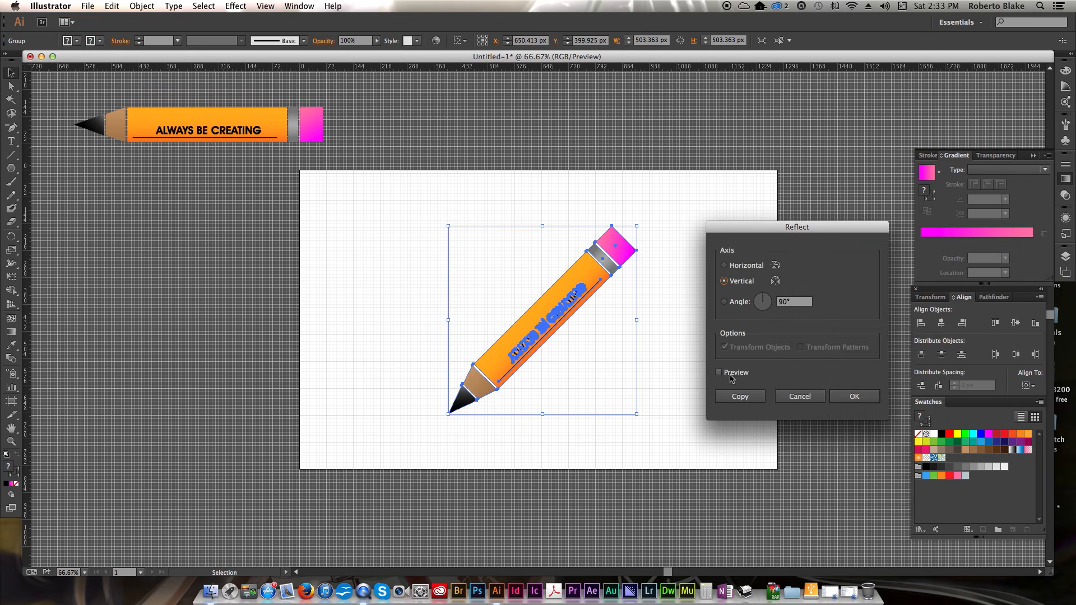
pyautogui.click(745, 396)
pyautogui.click(701, 324)
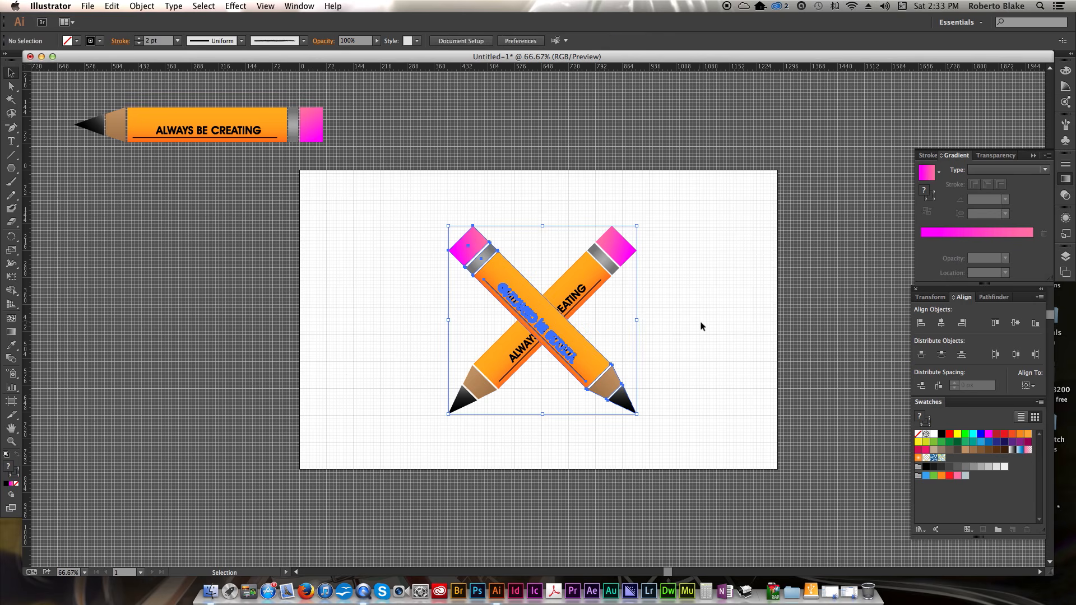
# - Select both crossed pencils and scale them up with Free Transform to about 729 px wide
pyautogui.moveTo(413, 213)
pyautogui.mouseDown()
pyautogui.moveTo(697, 408)
pyautogui.moveTo(701, 433)
pyautogui.mouseUp()
pyautogui.press('e')
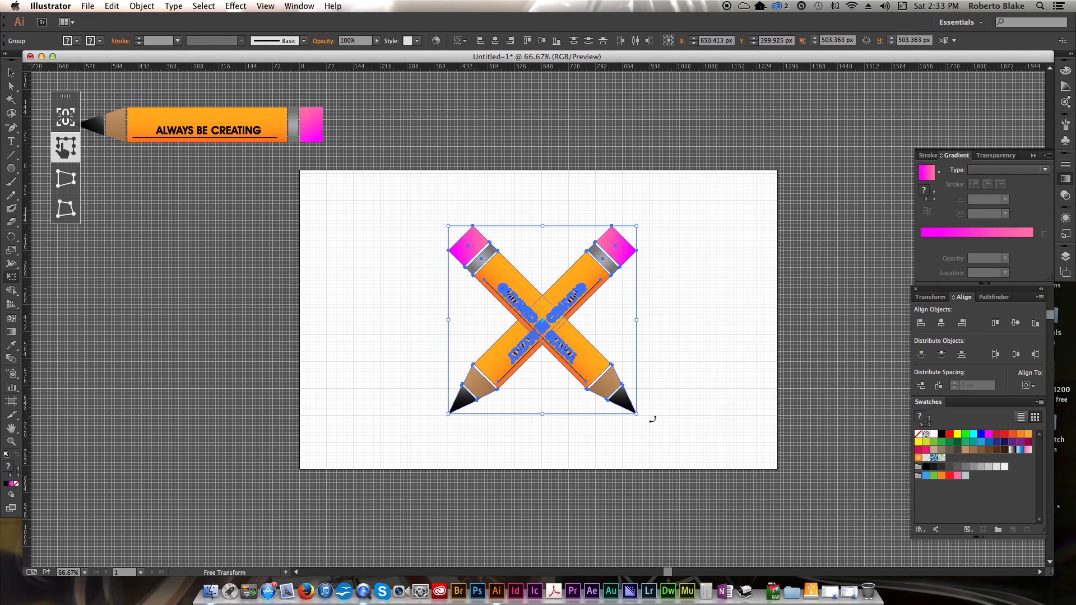
pyautogui.moveTo(637, 413); pyautogui.dragTo(692, 442)
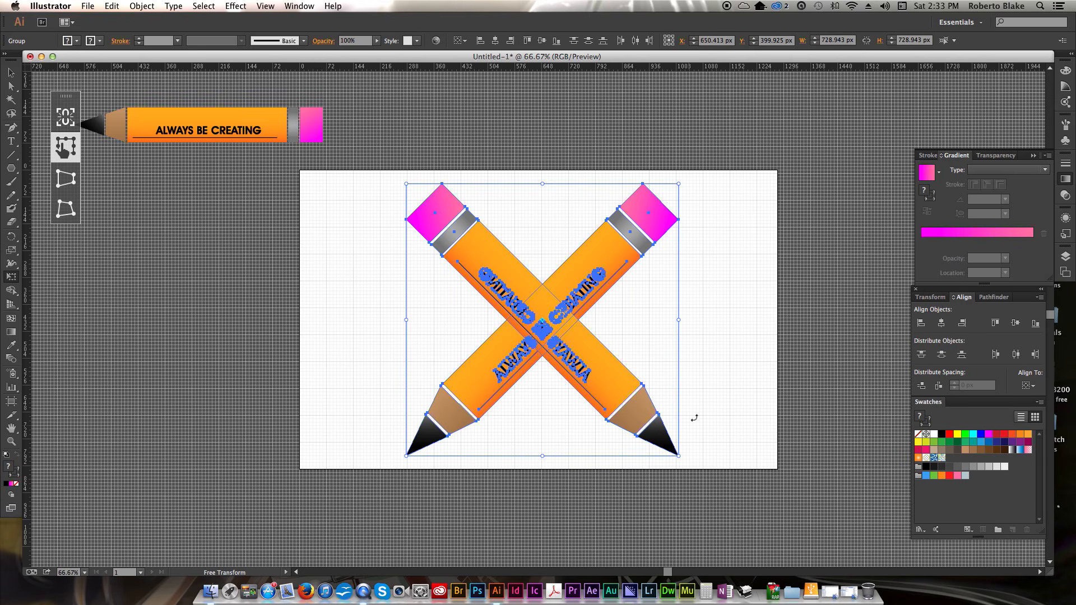
pyautogui.press('v')
pyautogui.click(739, 374)
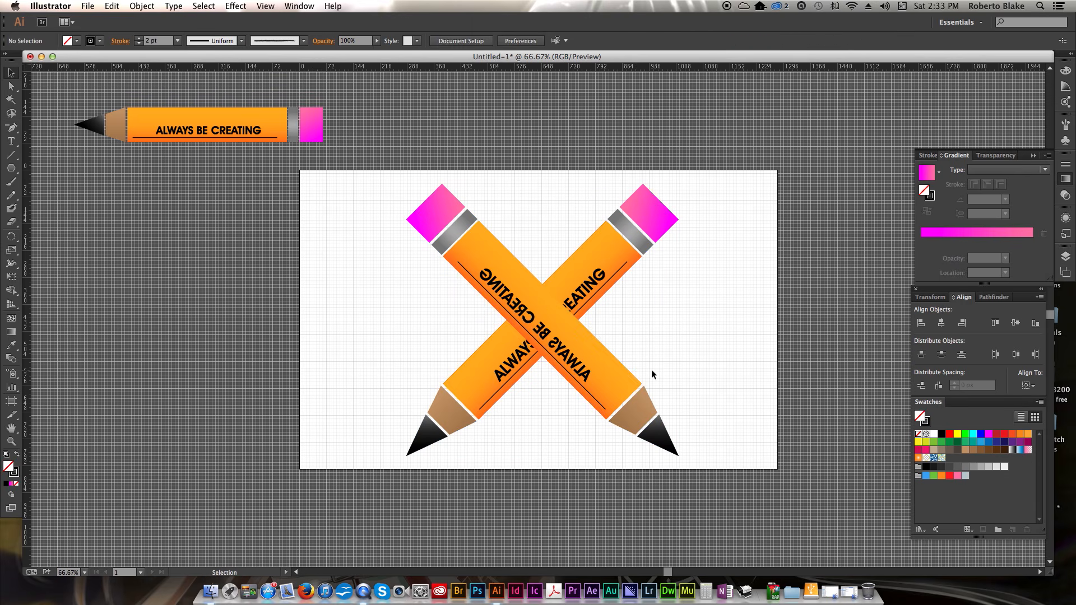
# - Enter the mirrored pencil's group, reflect its reversed lettering so it reads correctly, and reposition it on the barrel
pyautogui.click(584, 373)
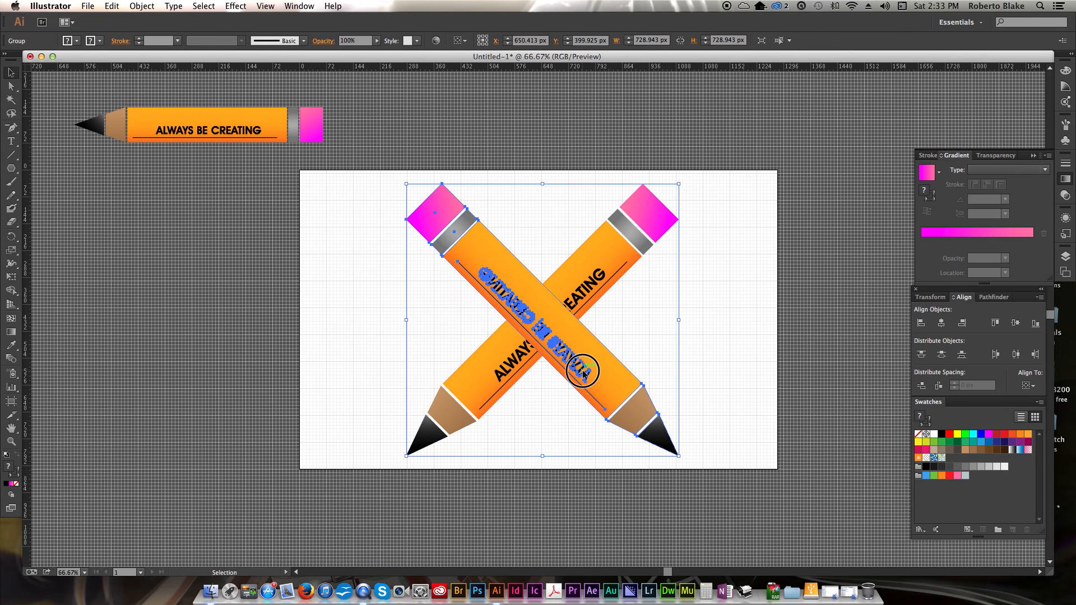
pyautogui.doubleClick(585, 373)
pyautogui.rightClick(587, 372)
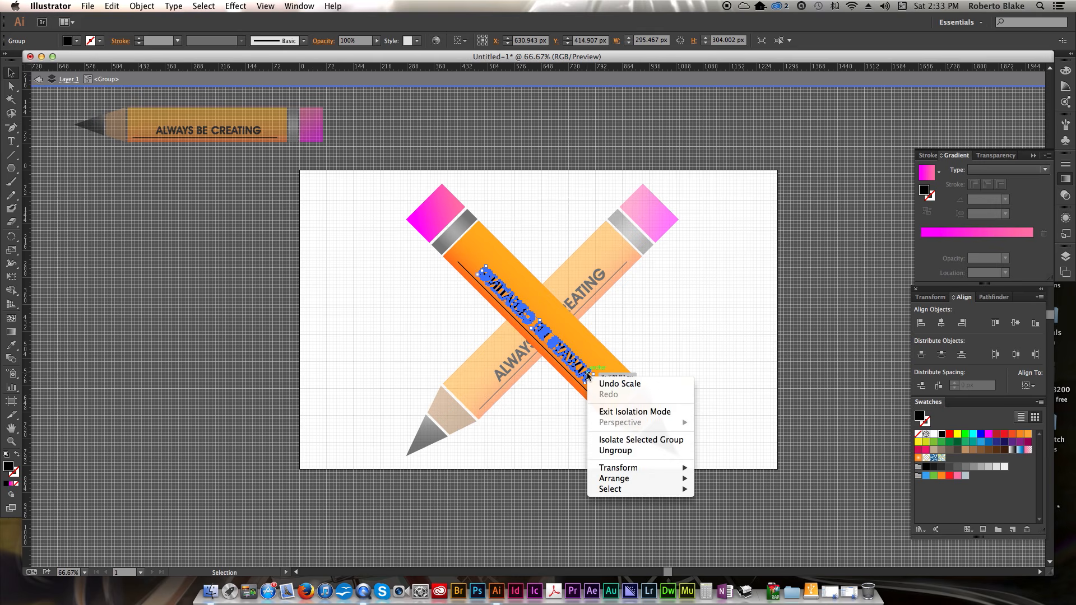
pyautogui.moveTo(670, 471)
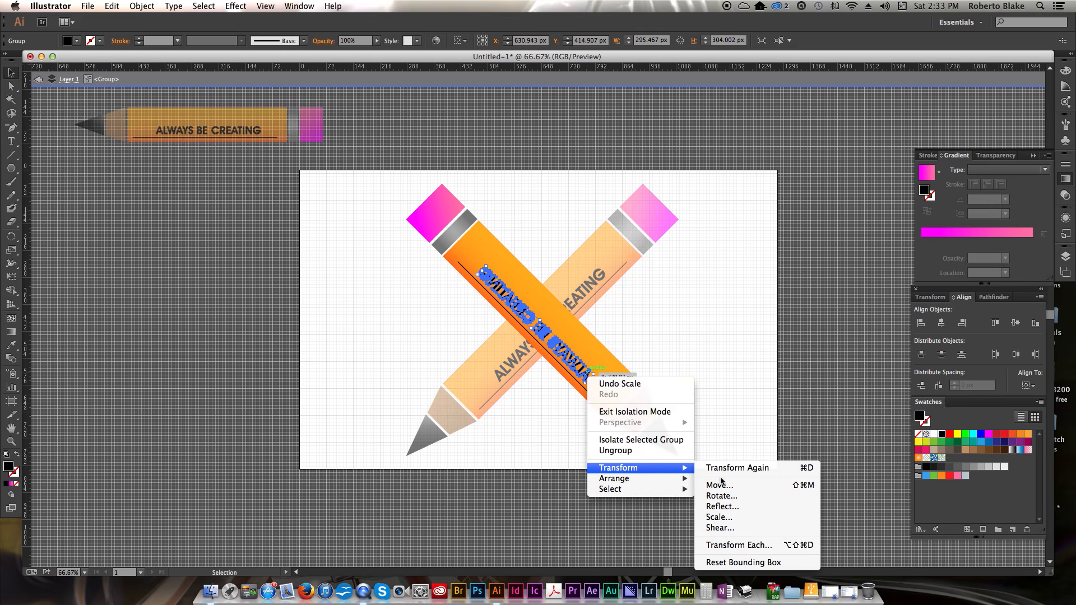
pyautogui.click(737, 506)
pyautogui.click(755, 401)
pyautogui.moveTo(616, 387); pyautogui.dragTo(576, 362)
pyautogui.click(687, 339)
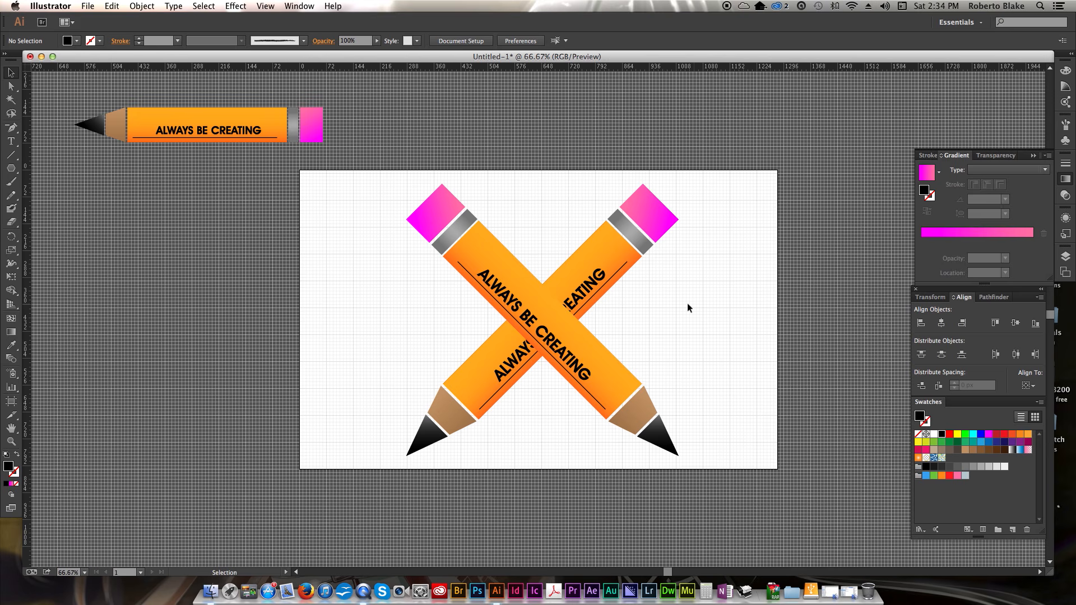
pyautogui.press('super+1')
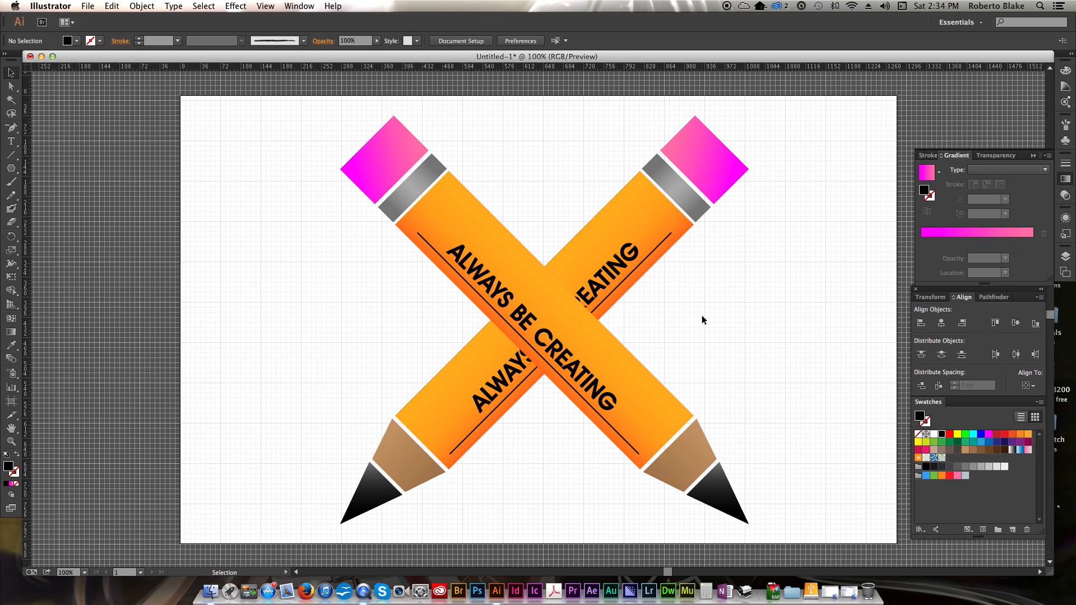